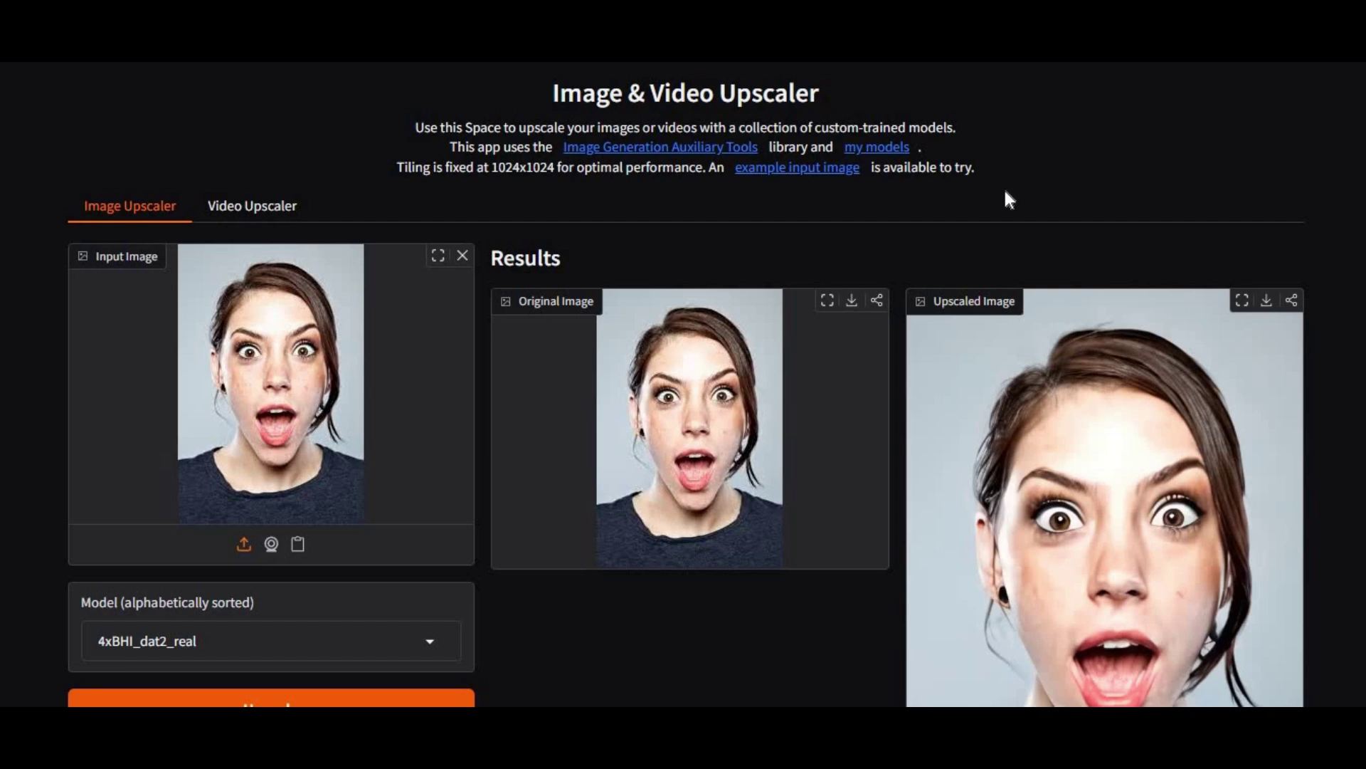
Look through the upscaling model list on the Image Upscaler tab without changing the model
{"action": "scroll", "coordinate": [503, 391], "scroll_direction": "down", "scroll_amount": 3}
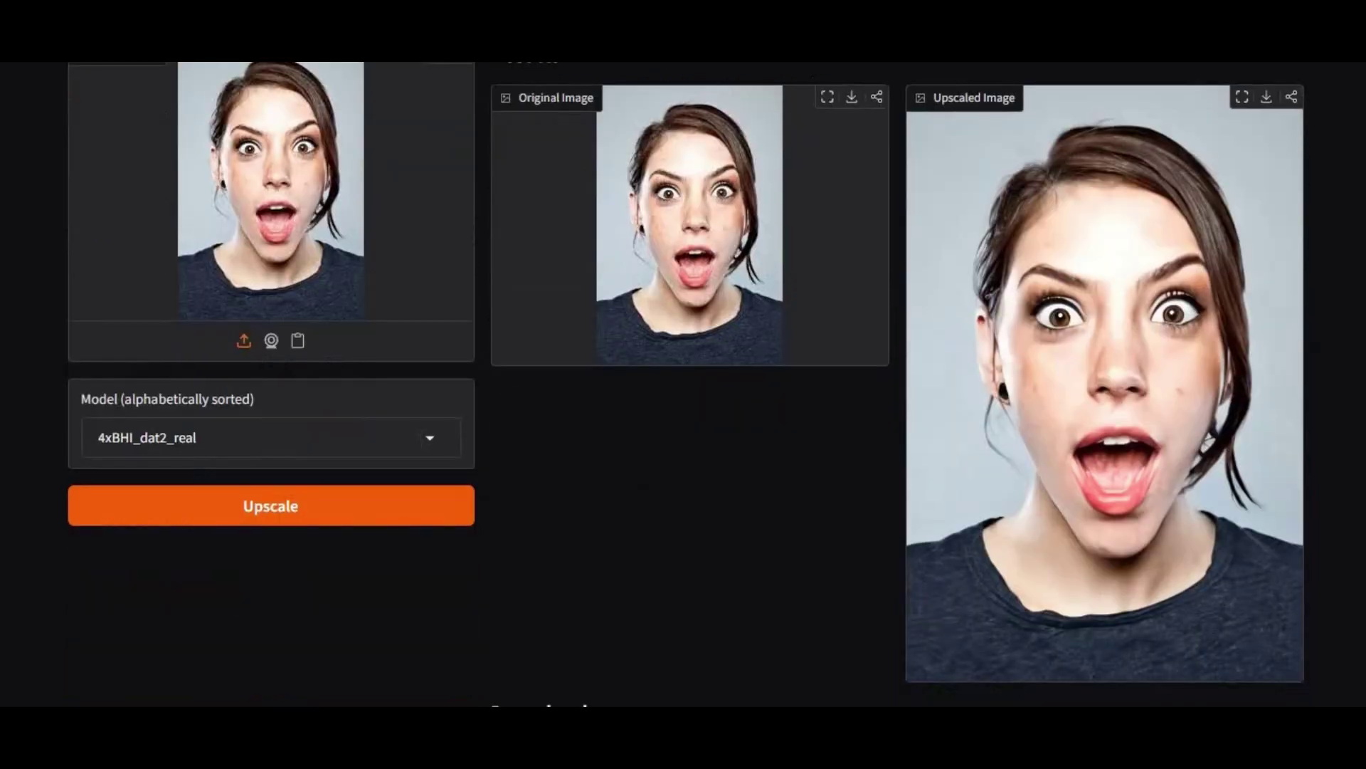
{"action": "left_click", "coordinate": [430, 438]}
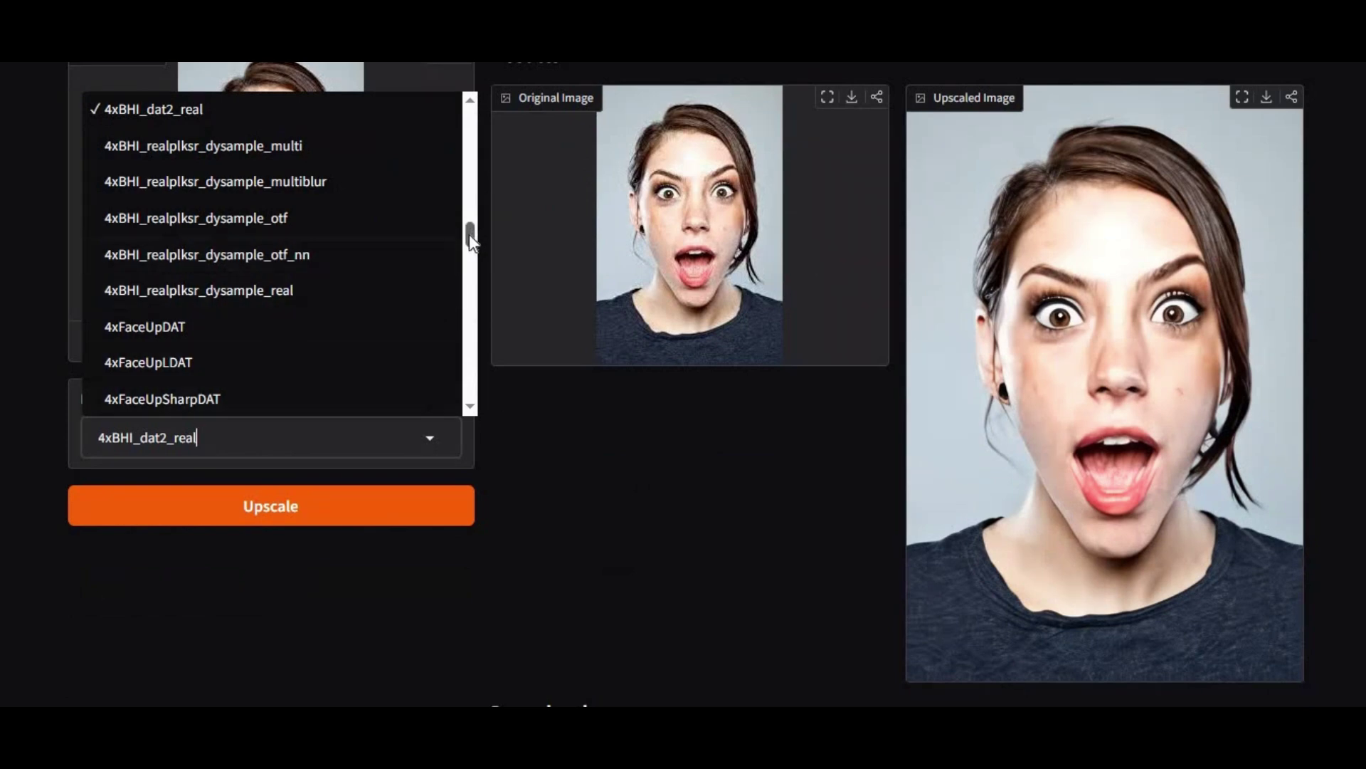
{"action": "scroll", "coordinate": [469, 215], "scroll_direction": "up", "scroll_amount": 10}
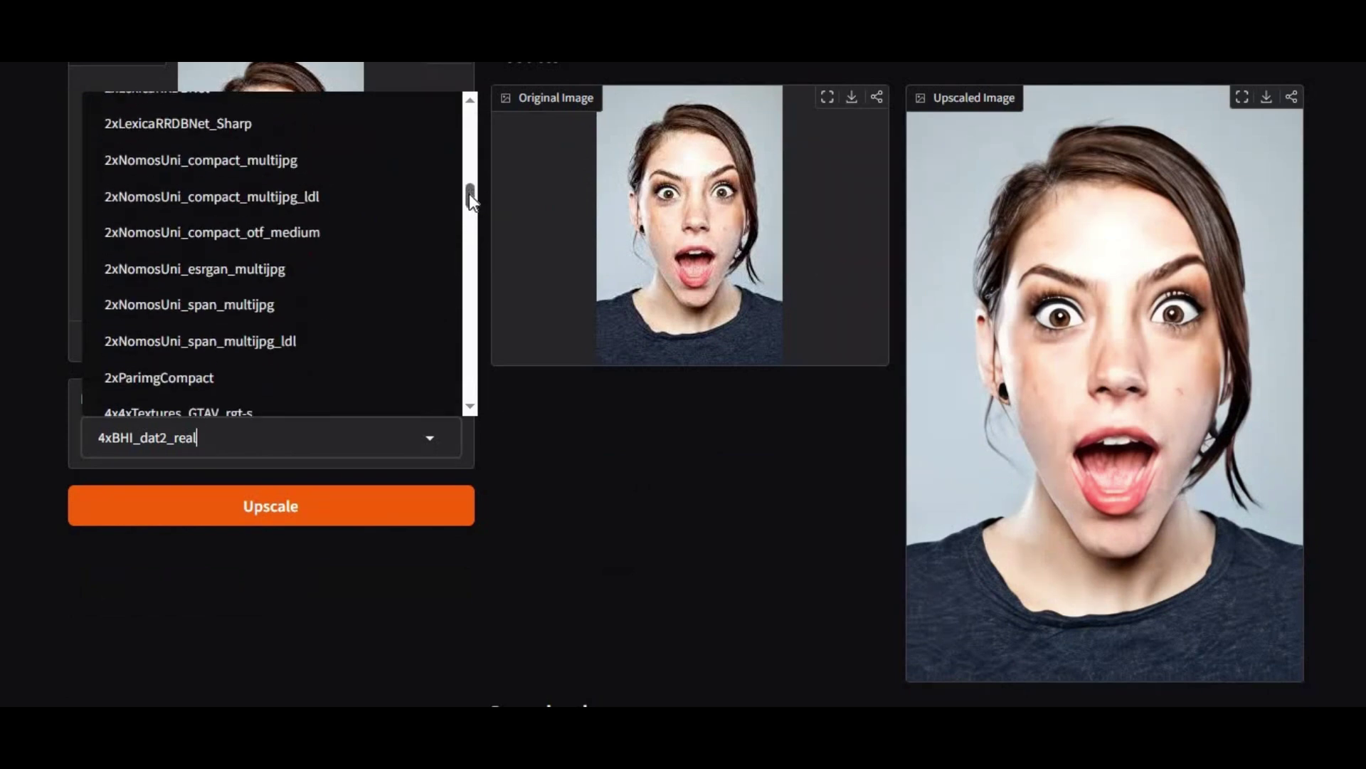
{"action": "scroll", "coordinate": [448, 178], "scroll_direction": "up", "scroll_amount": 5}
{"action": "scroll", "coordinate": [439, 272], "scroll_direction": "down", "scroll_amount": 15}
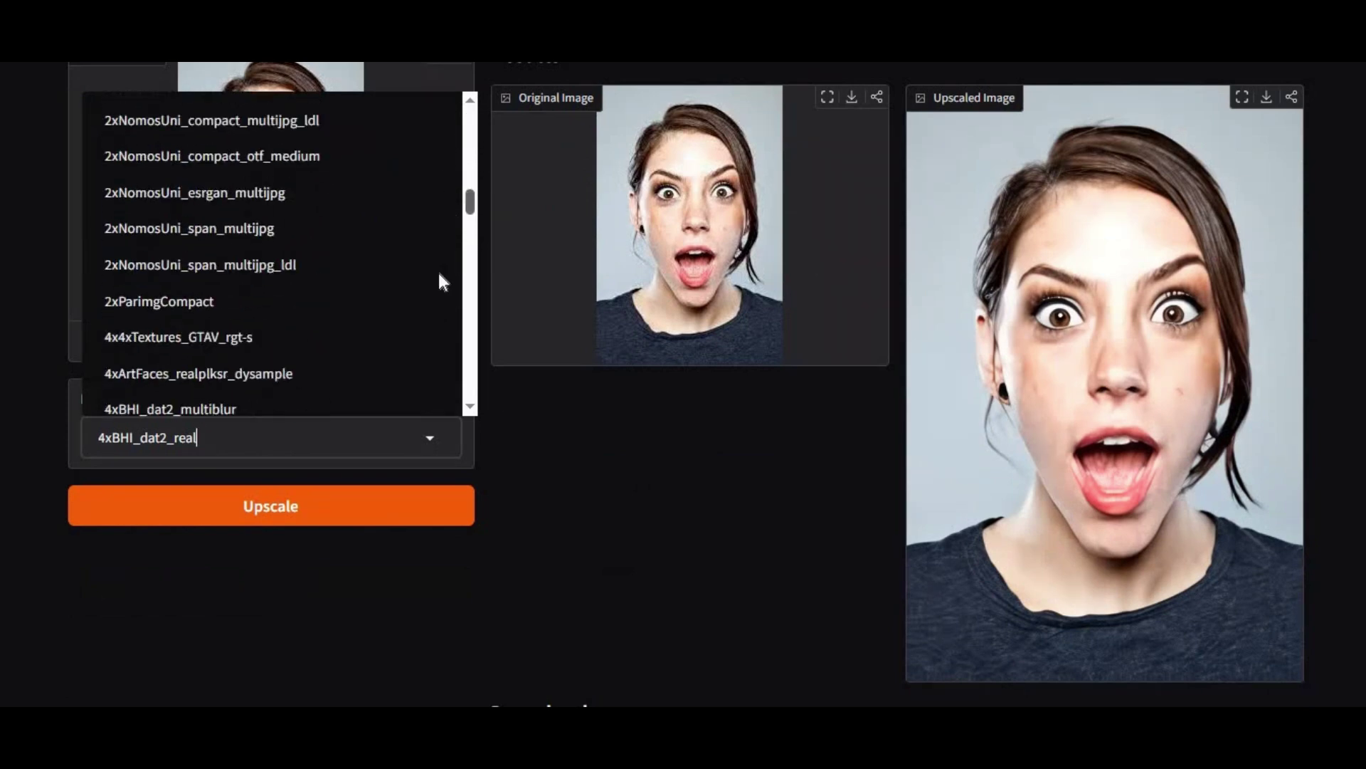
{"action": "scroll", "coordinate": [438, 392], "scroll_direction": "down", "scroll_amount": 10}
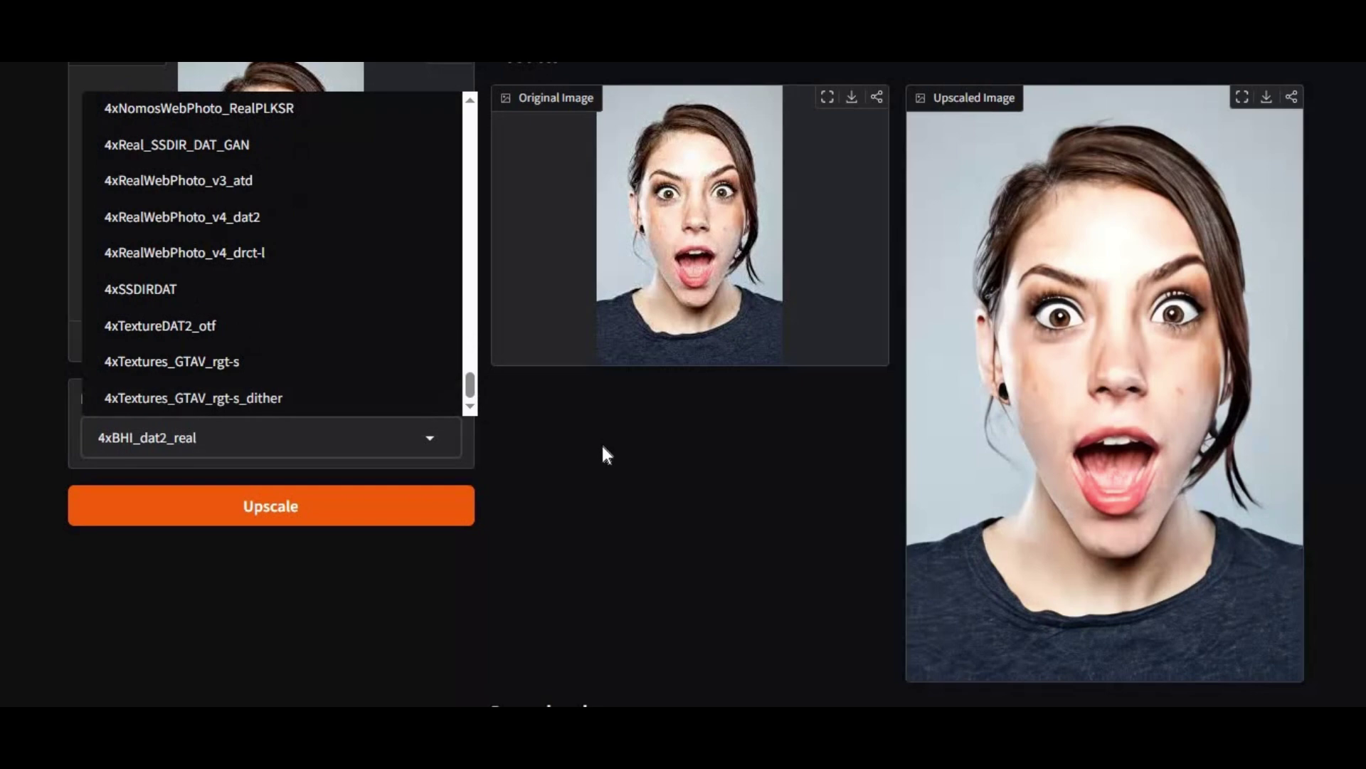
{"action": "left_click", "coordinate": [676, 477]}
{"action": "scroll", "coordinate": [930, 459], "scroll_direction": "up", "scroll_amount": 3}
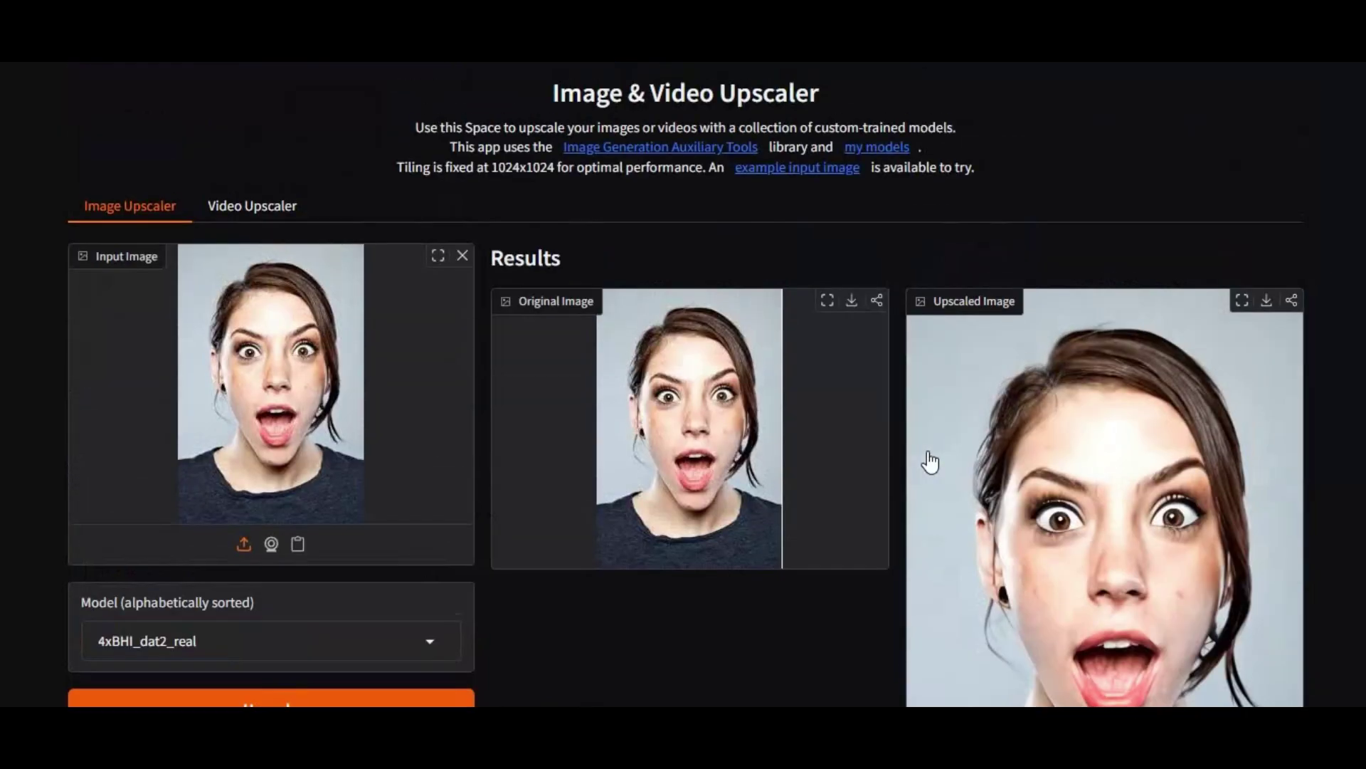
{"action": "scroll", "coordinate": [930, 461], "scroll_direction": "down", "scroll_amount": 1}
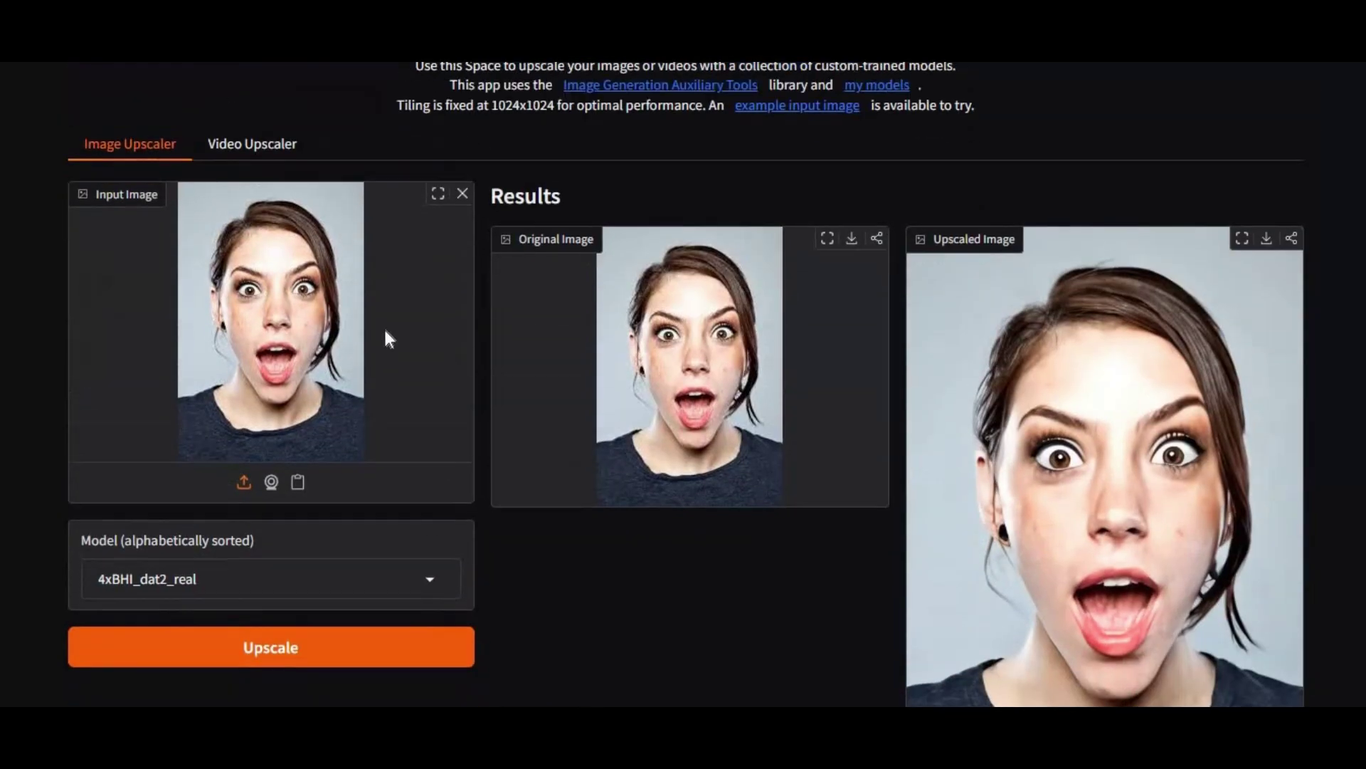
{"action": "scroll", "coordinate": [385, 331], "scroll_direction": "up", "scroll_amount": 1}
On the Video Upscaler tab, scroll through the 144 processed frames down to the 1.3 MB MP4
{"action": "left_click", "coordinate": [239, 206]}
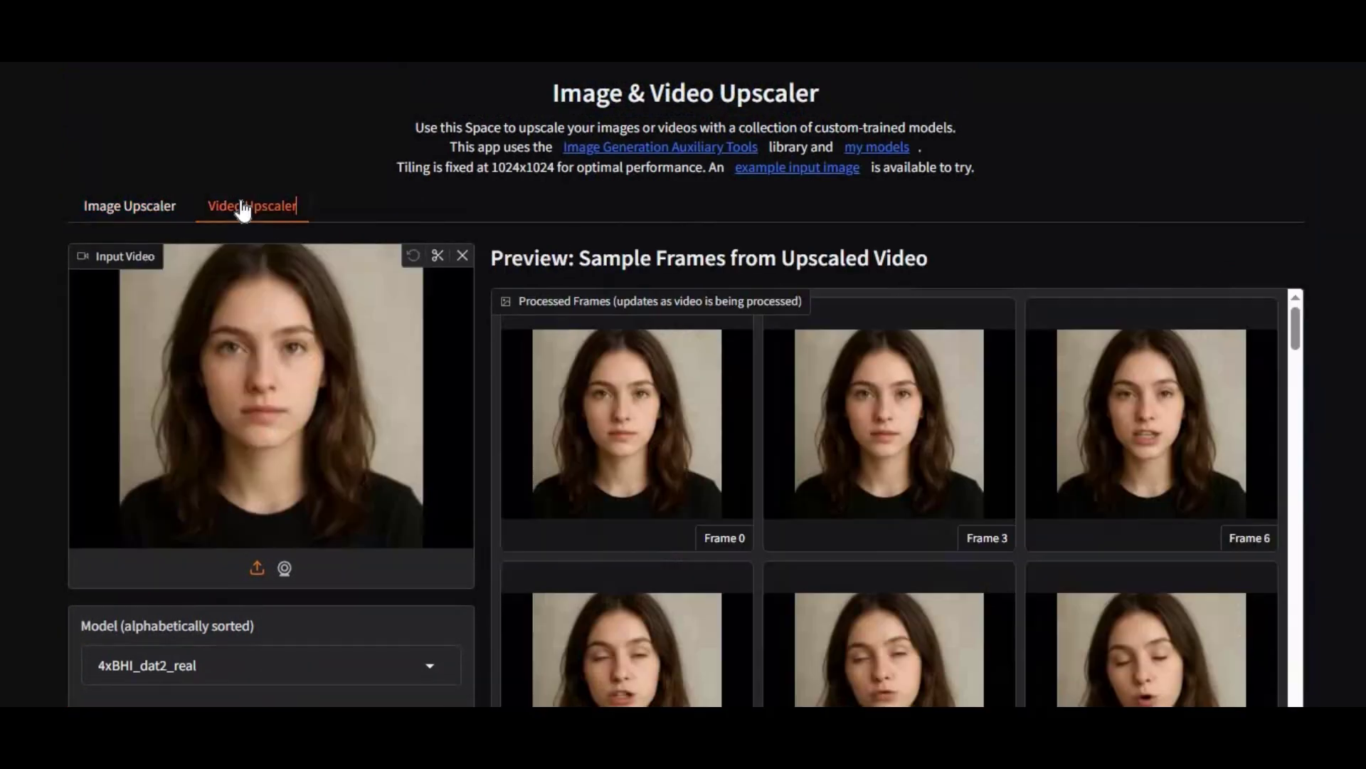
{"action": "scroll", "coordinate": [491, 340], "scroll_direction": "down", "scroll_amount": 2}
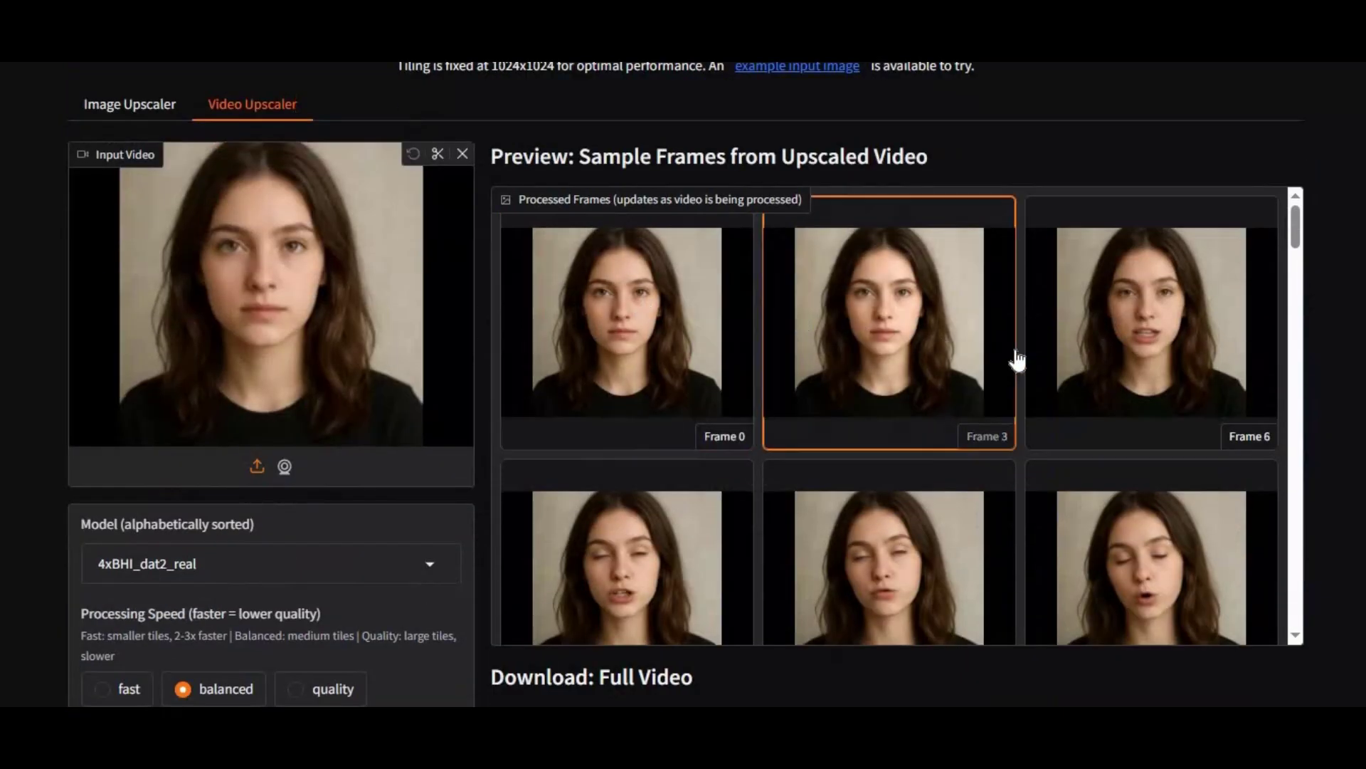
{"action": "scroll", "coordinate": [1001, 498], "scroll_direction": "down", "scroll_amount": 10}
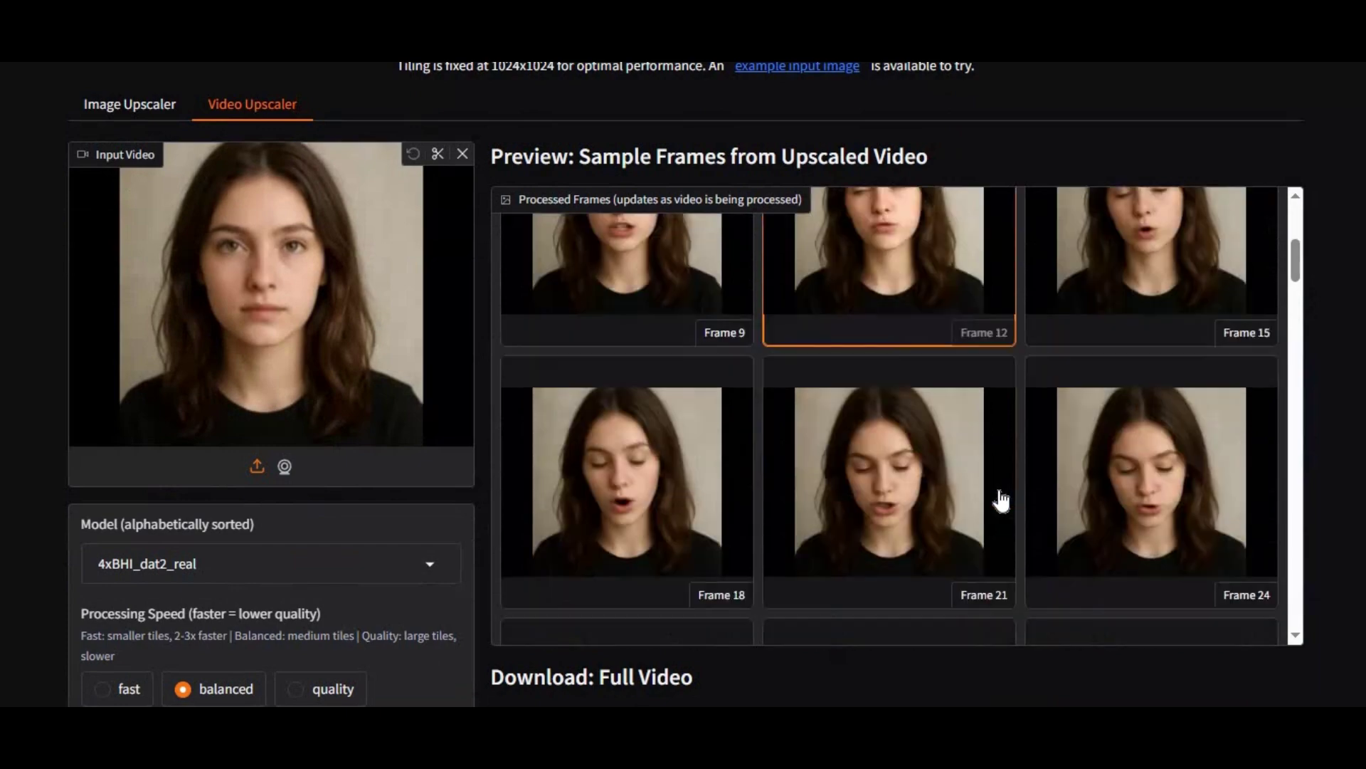
{"action": "scroll", "coordinate": [1001, 498], "scroll_direction": "down", "scroll_amount": 8}
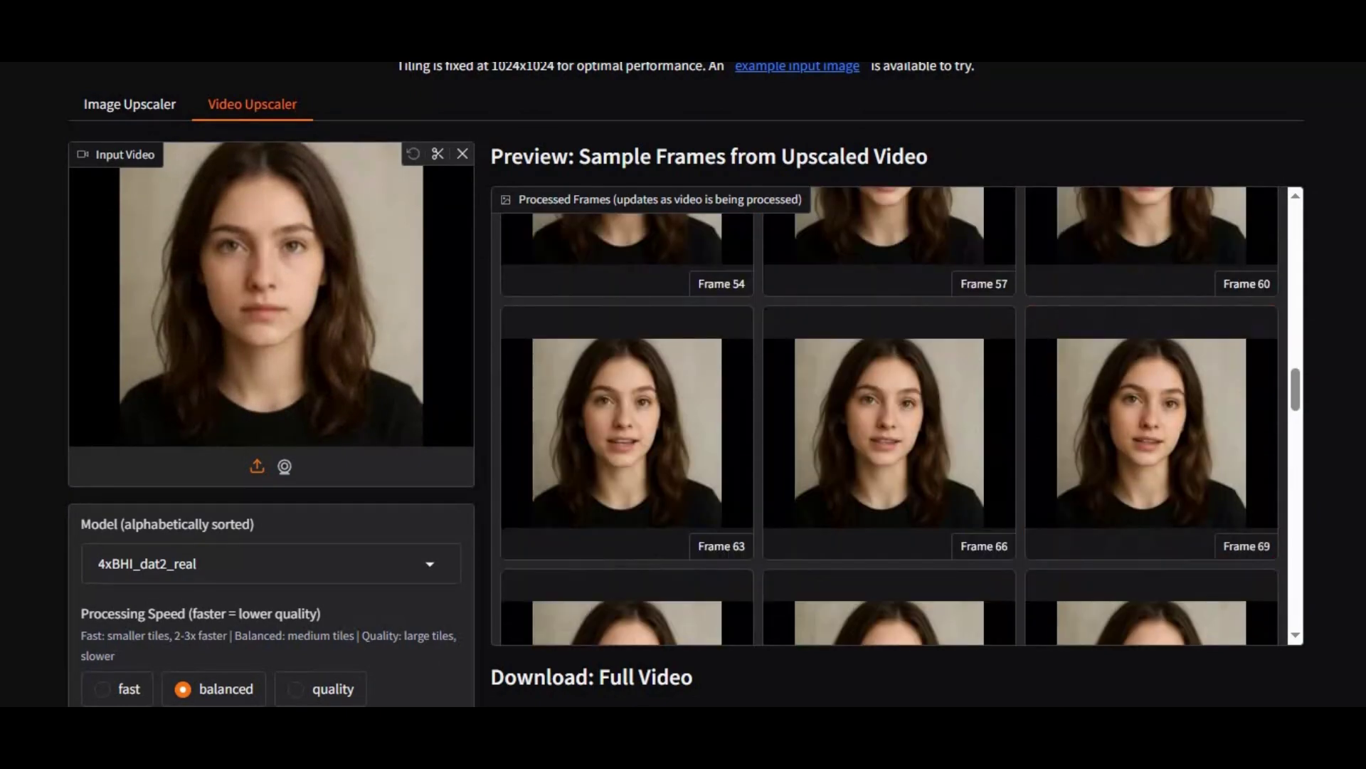
{"action": "scroll", "coordinate": [1330, 436], "scroll_direction": "down", "scroll_amount": 1}
{"action": "scroll", "coordinate": [1076, 482], "scroll_direction": "down", "scroll_amount": 3}
{"action": "scroll", "coordinate": [994, 427], "scroll_direction": "down", "scroll_amount": 5}
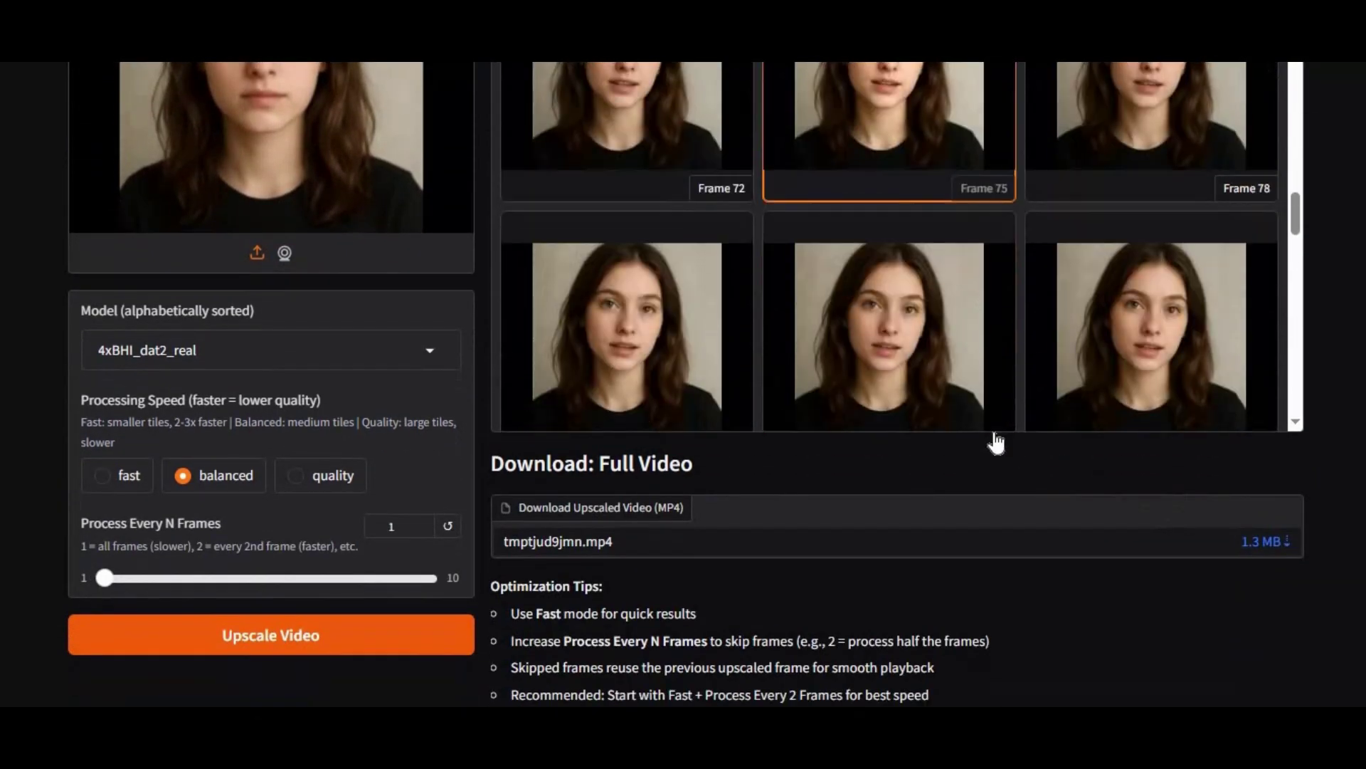
{"action": "scroll", "coordinate": [995, 435], "scroll_direction": "down", "scroll_amount": 1}
{"action": "scroll", "coordinate": [977, 296], "scroll_direction": "down", "scroll_amount": 4}
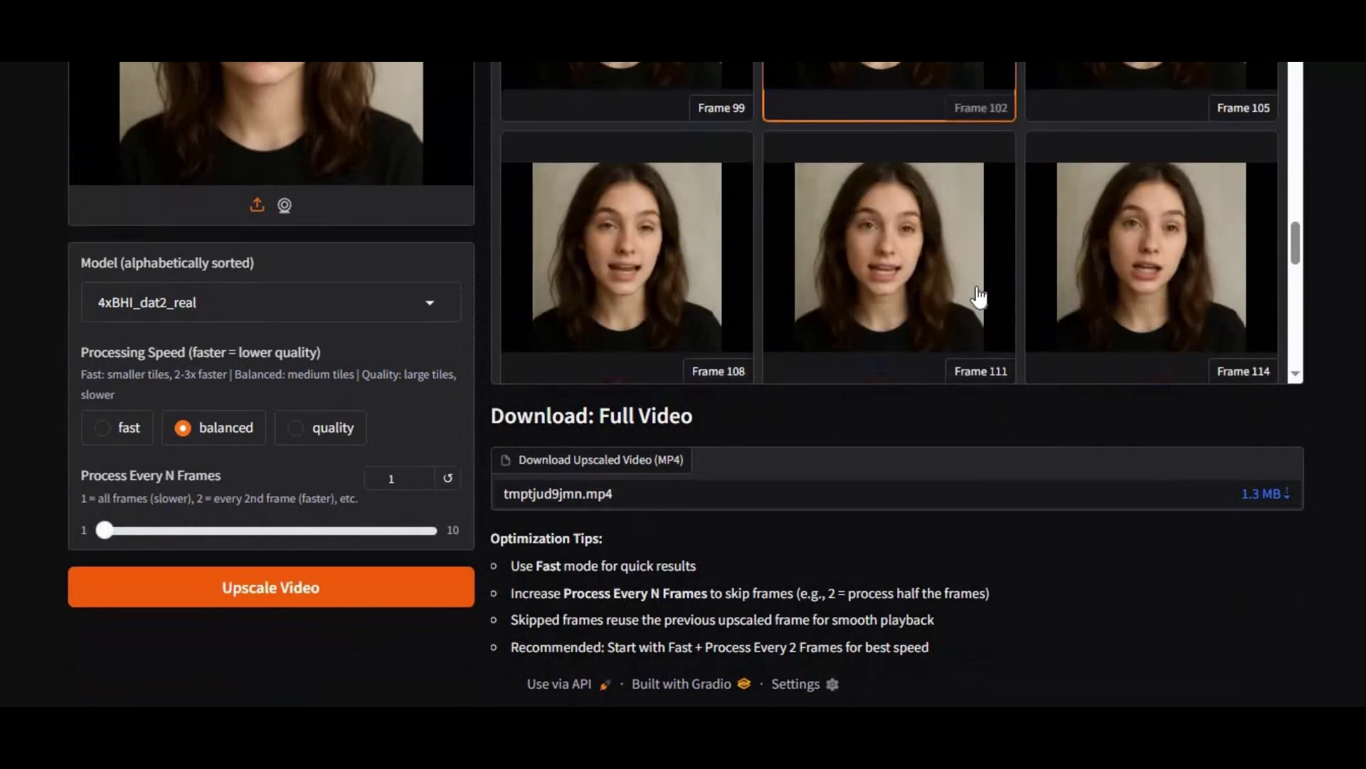
{"action": "scroll", "coordinate": [977, 300], "scroll_direction": "down", "scroll_amount": 3}
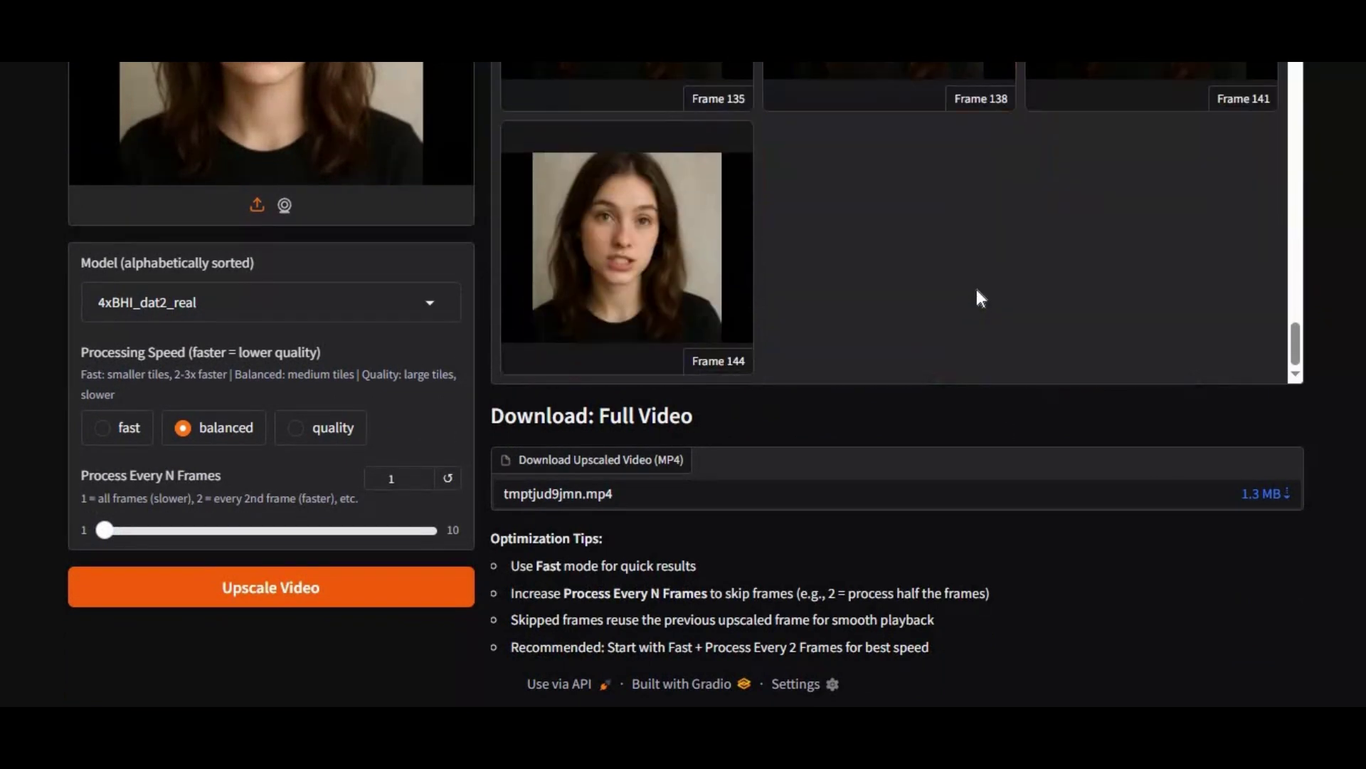
{"action": "scroll", "coordinate": [977, 289], "scroll_direction": "up", "scroll_amount": 5}
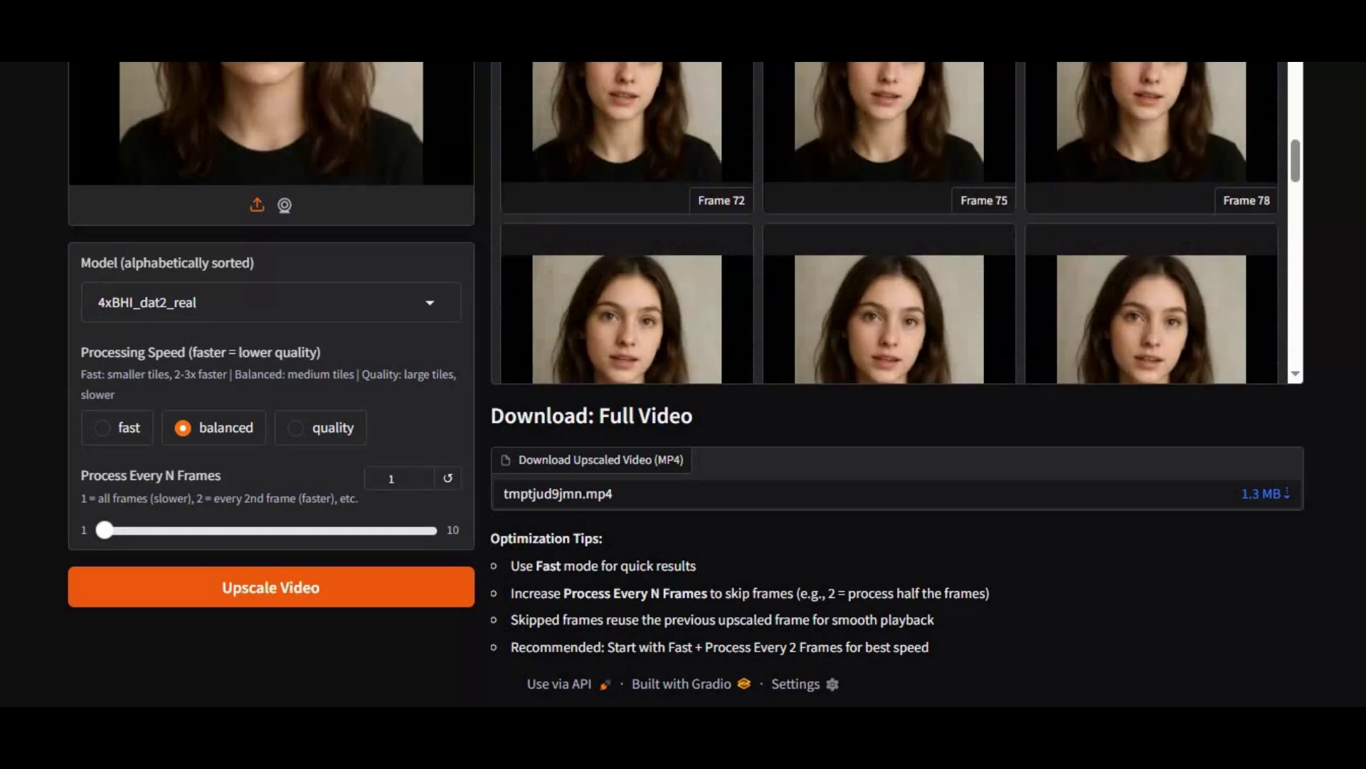
{"action": "scroll", "coordinate": [414, 493], "scroll_direction": "up", "scroll_amount": 3}
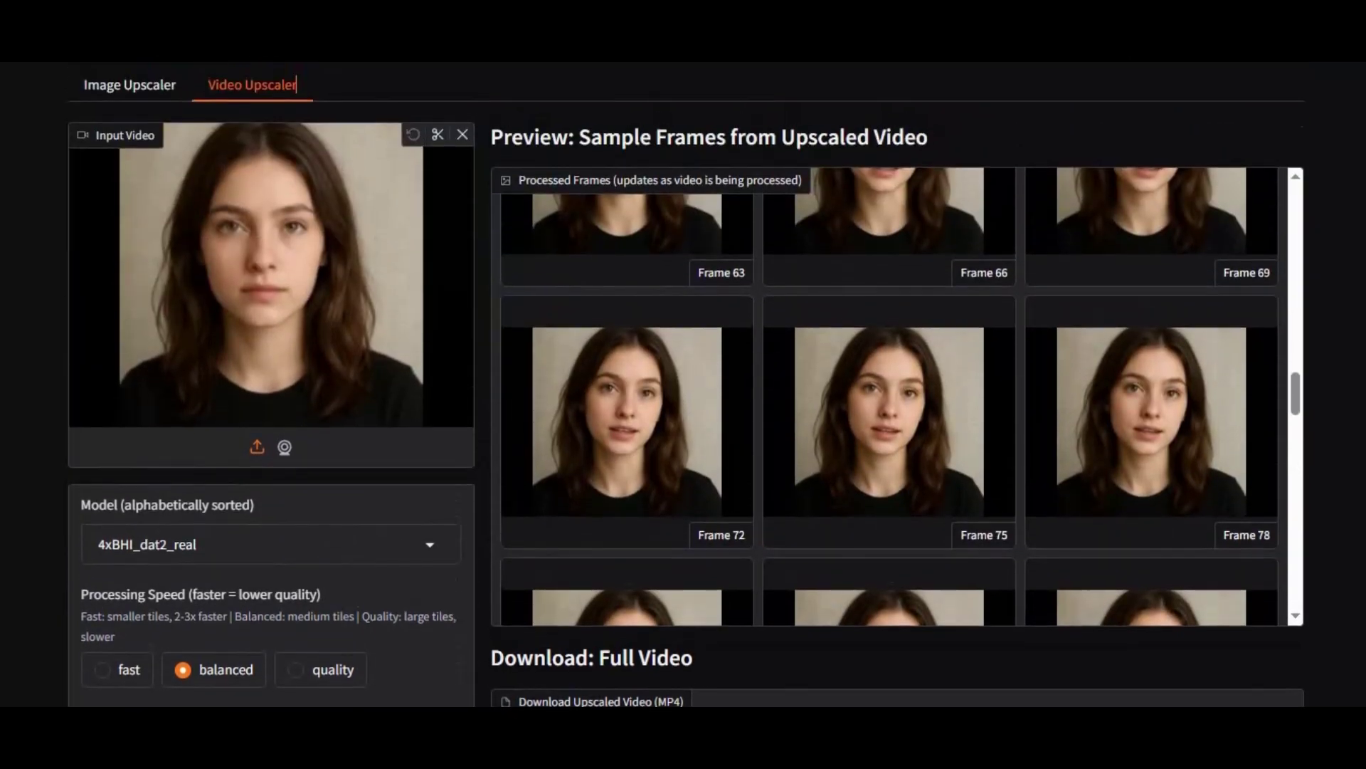
Return to the Image Upscaler tab showing the portrait beside its 4xBHI_dat2_real upscale
{"action": "left_click", "coordinate": [142, 86]}
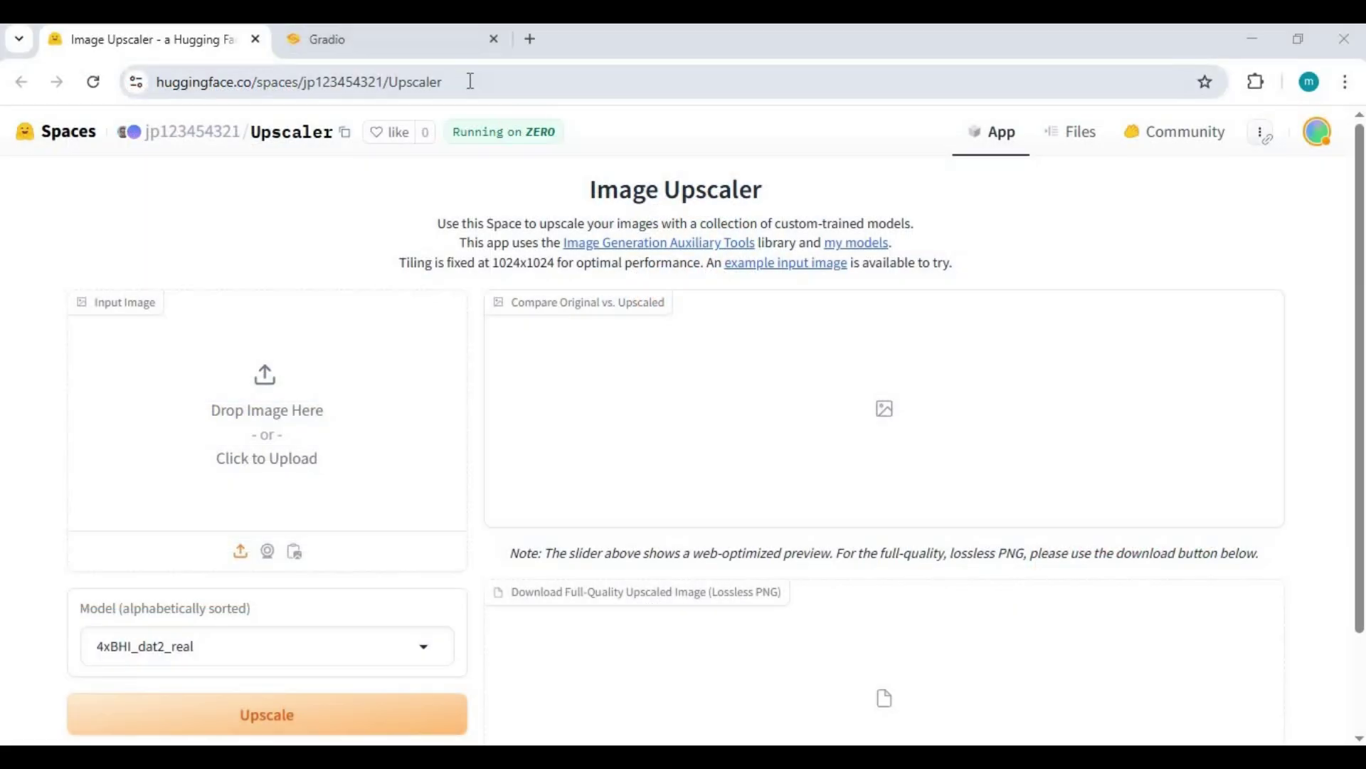
Check the Space's web address and model list, keeping 4xBHI_dat2_real selected
{"action": "left_click", "coordinate": [466, 83]}
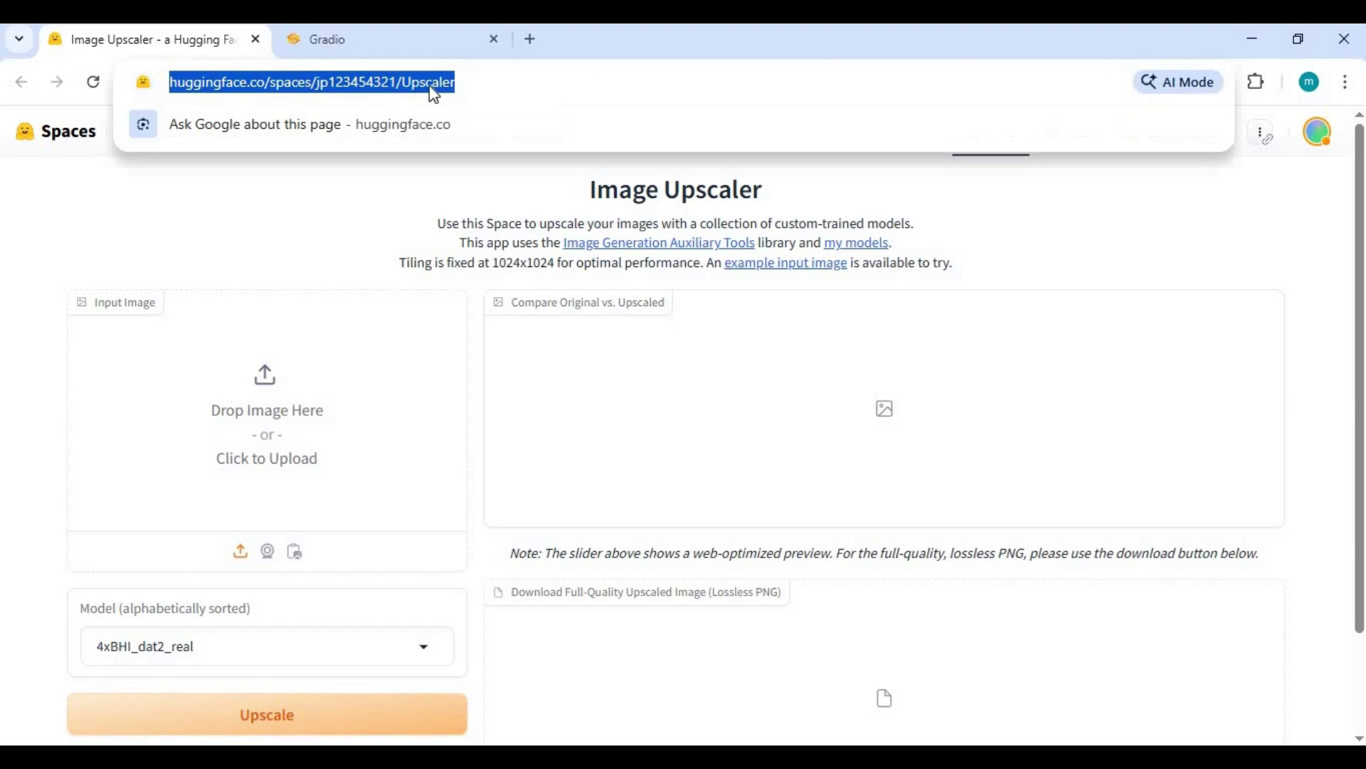
{"action": "left_click", "coordinate": [361, 212]}
{"action": "scroll", "coordinate": [366, 216], "scroll_direction": "down", "scroll_amount": 2}
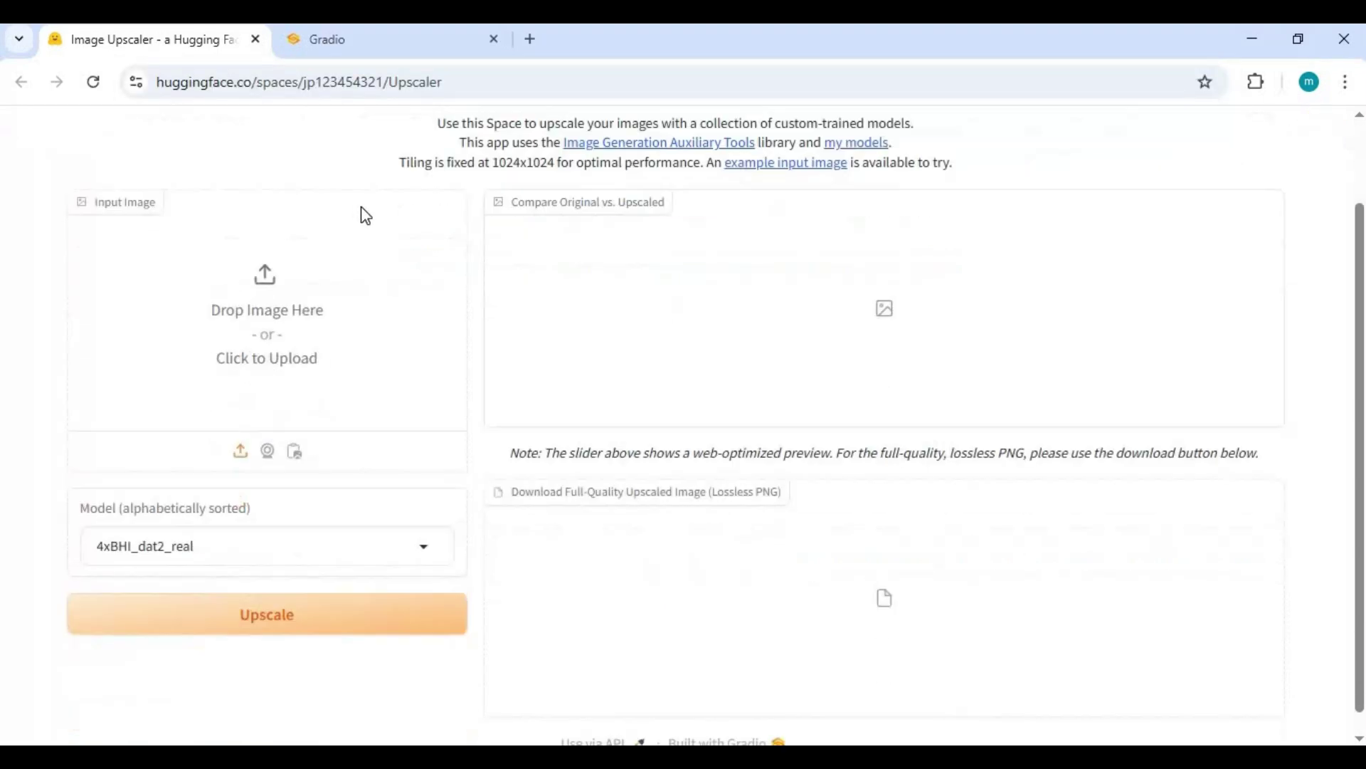
{"action": "left_click", "coordinate": [355, 523]}
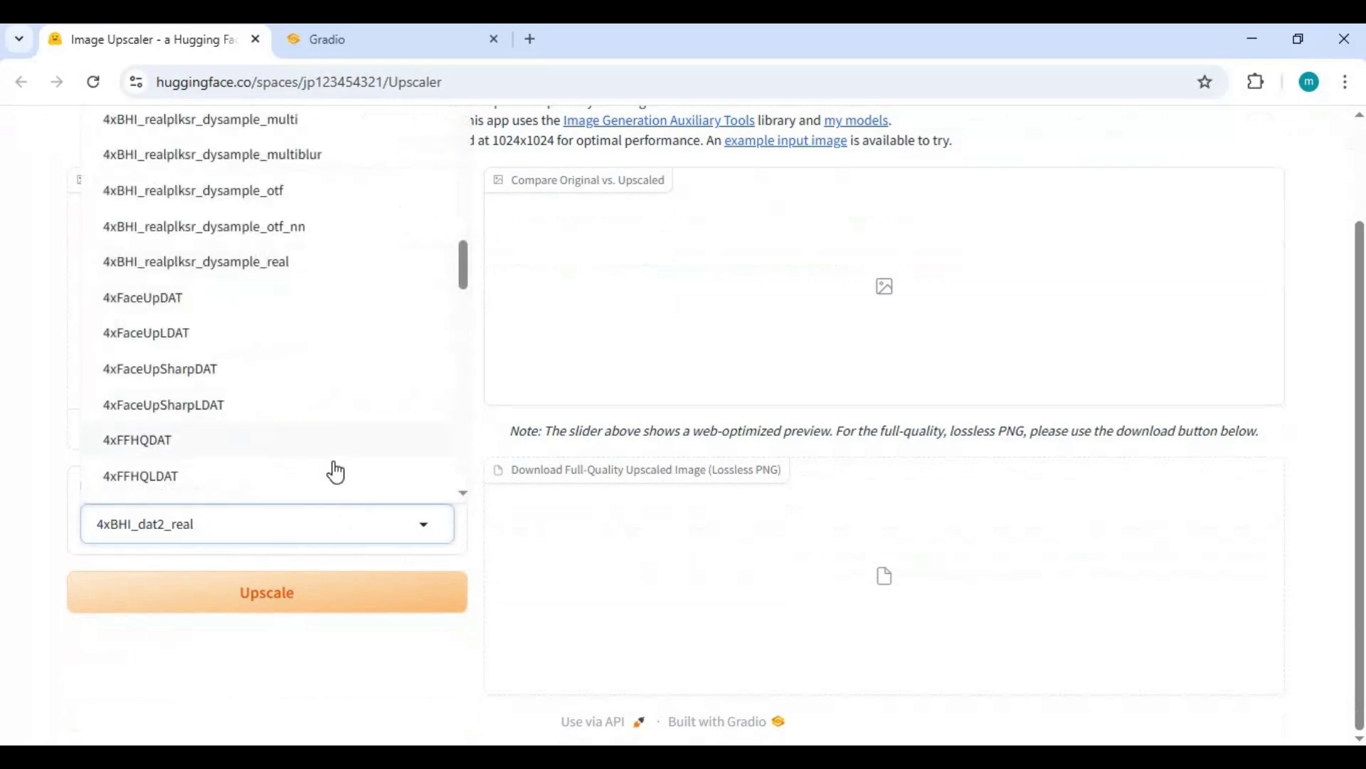
{"action": "scroll", "coordinate": [335, 470], "scroll_direction": "down", "scroll_amount": 10}
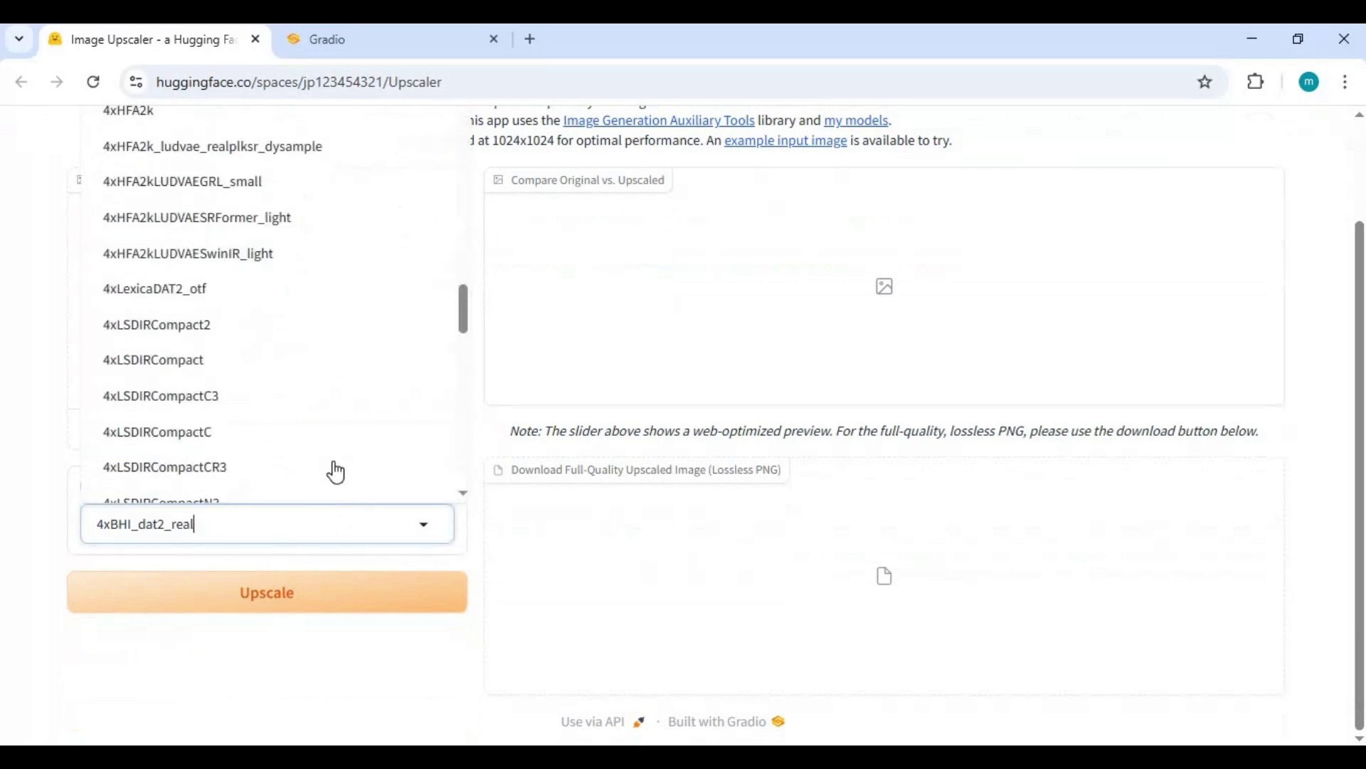
{"action": "left_click", "coordinate": [21, 496]}
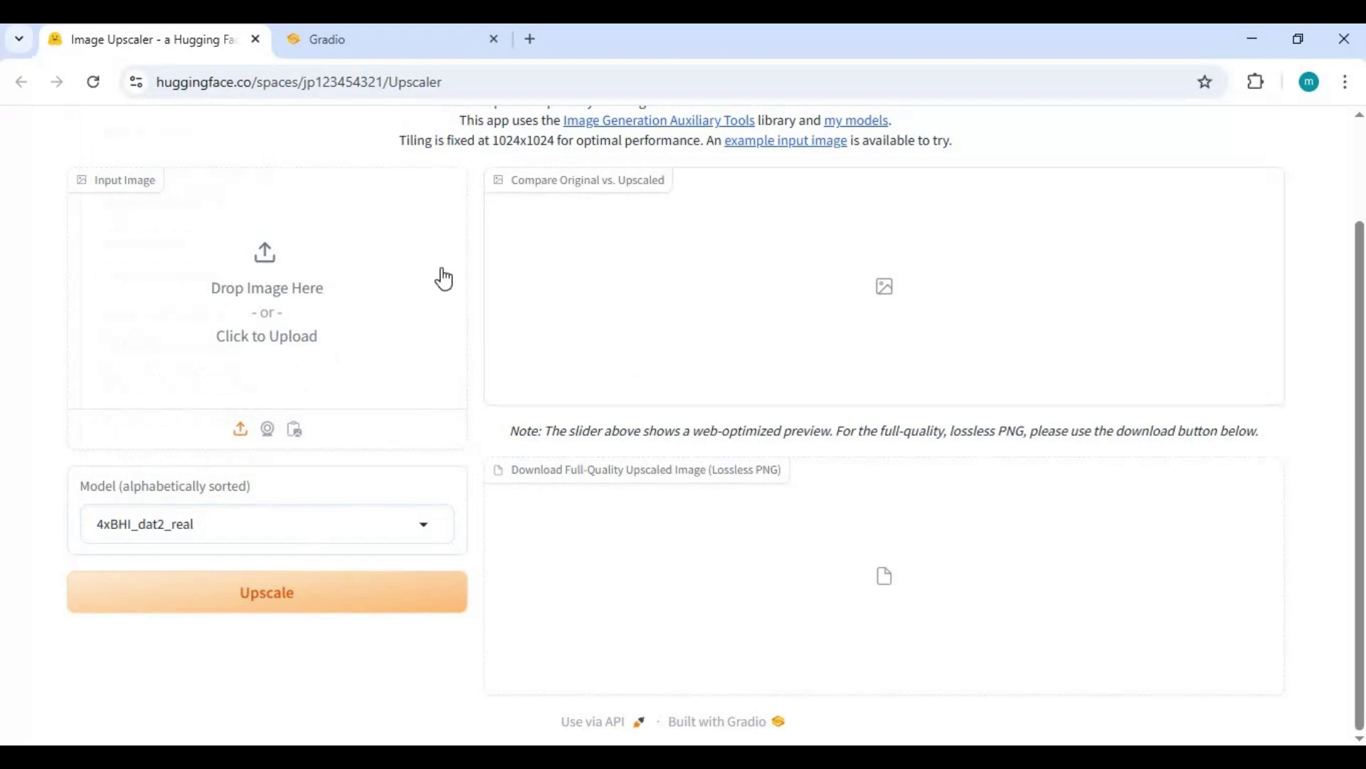
Compare the local app's Image and Video Upscaler tabs, then return to the online Space
{"action": "left_click", "coordinate": [365, 55]}
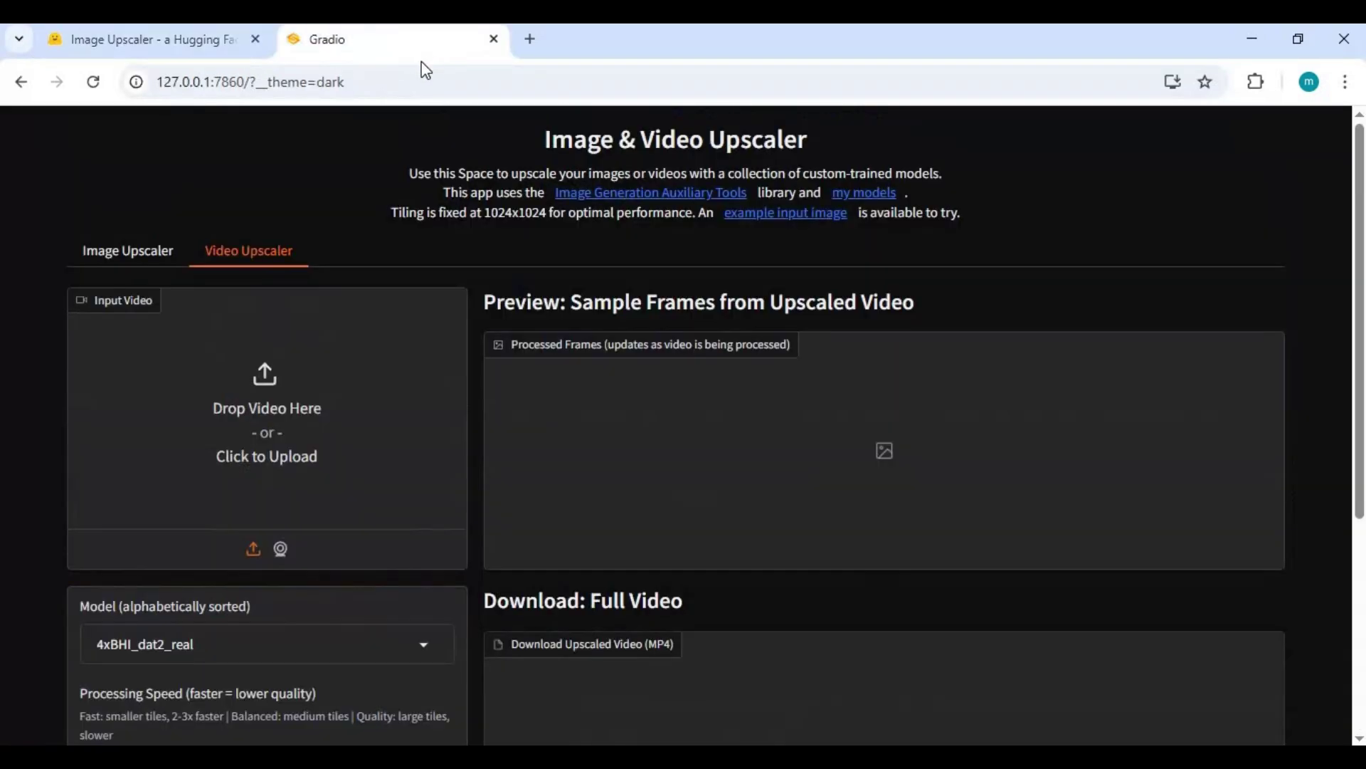
{"action": "left_click", "coordinate": [249, 82]}
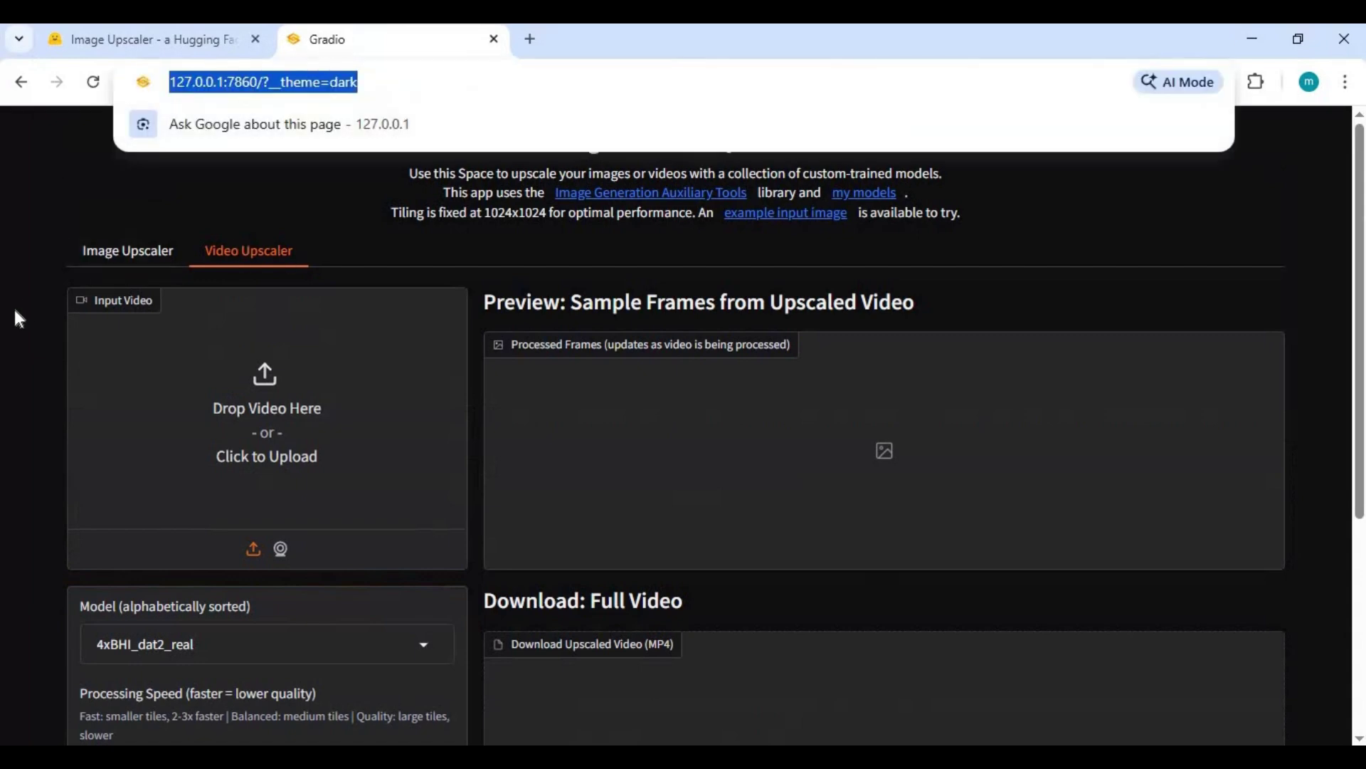
{"action": "left_click", "coordinate": [125, 245]}
{"action": "left_click", "coordinate": [128, 253]}
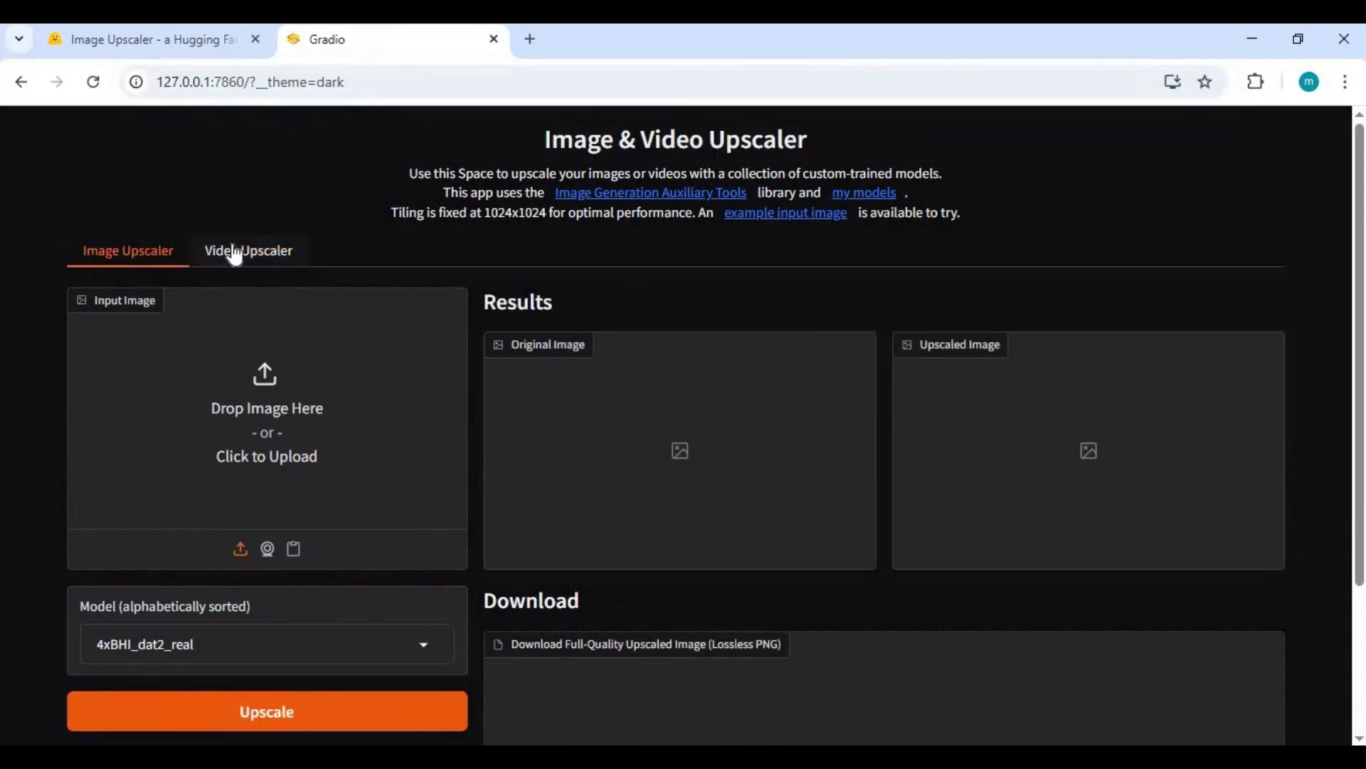
{"action": "left_click", "coordinate": [235, 251]}
{"action": "scroll", "coordinate": [263, 295], "scroll_direction": "down", "scroll_amount": 3}
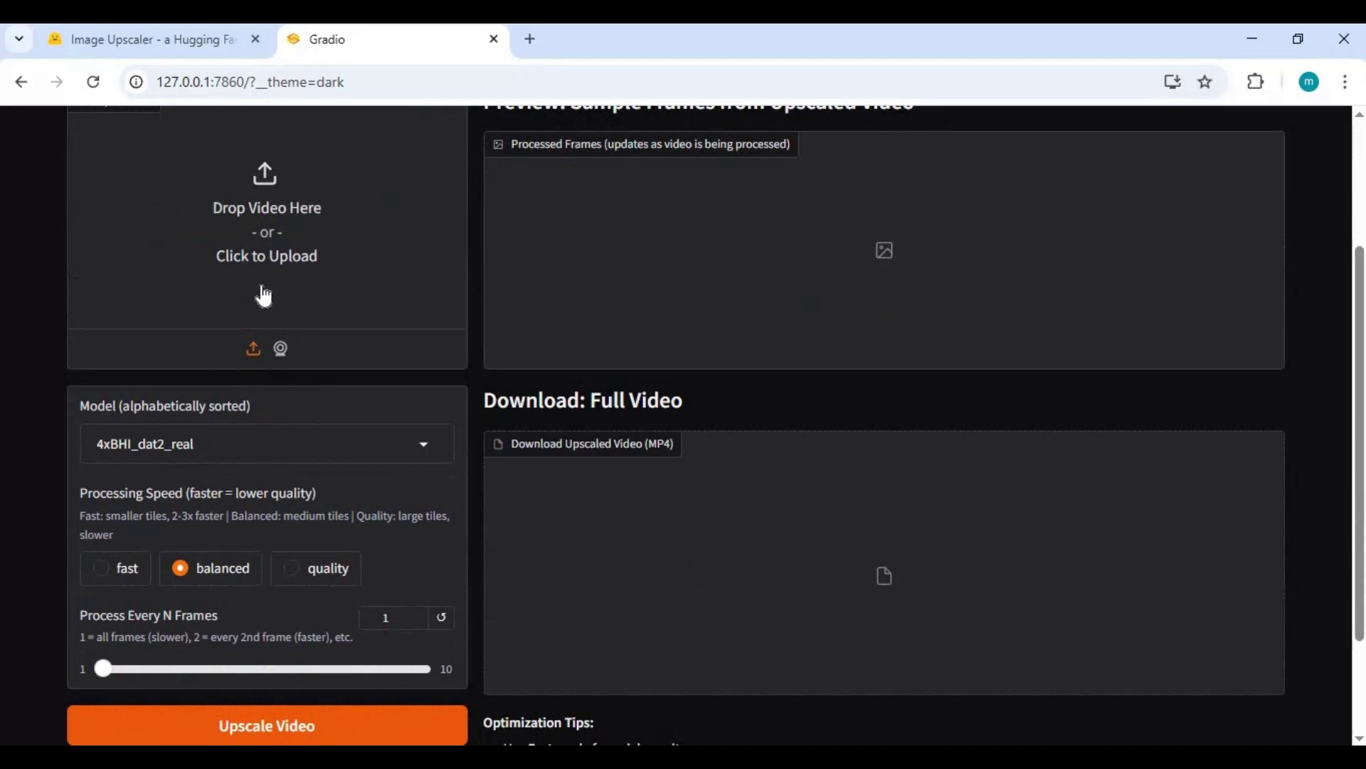
{"action": "scroll", "coordinate": [265, 296], "scroll_direction": "up", "scroll_amount": 3}
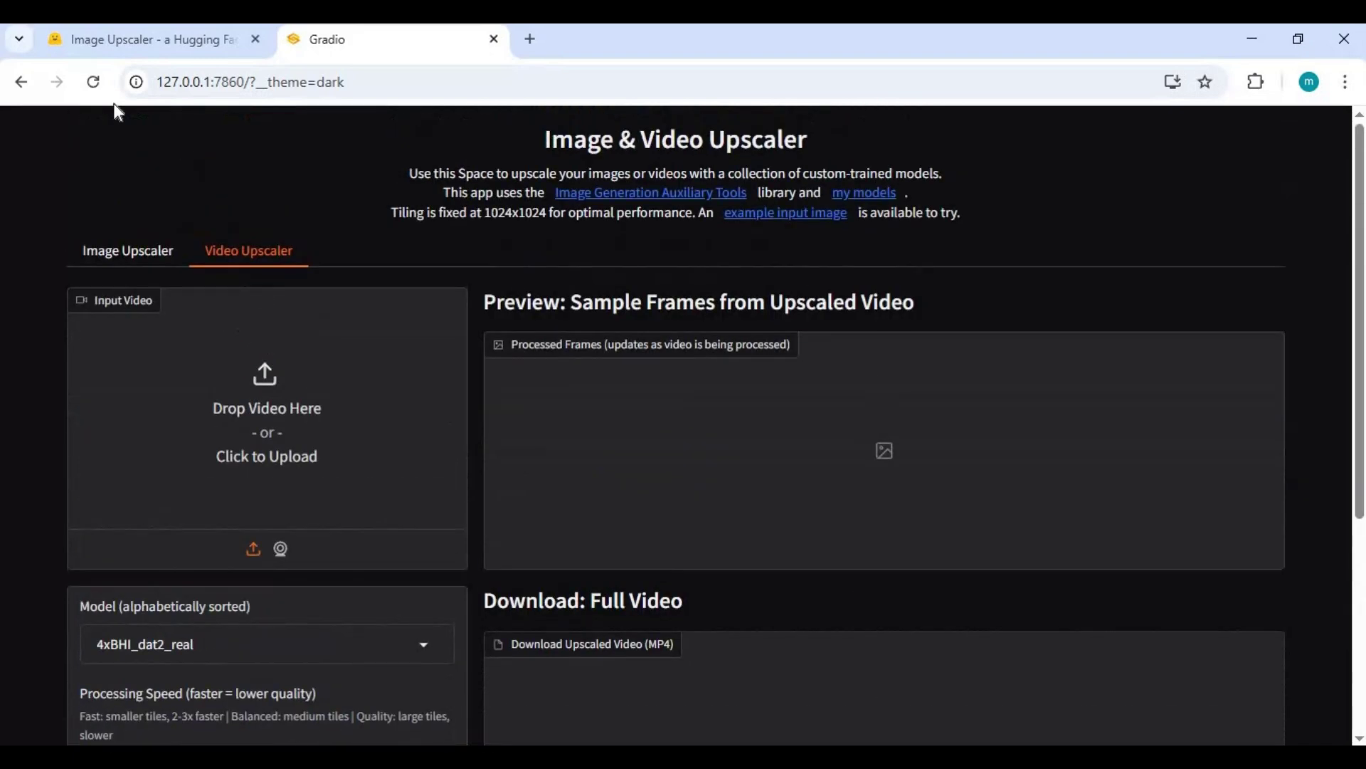
{"action": "left_click", "coordinate": [132, 41]}
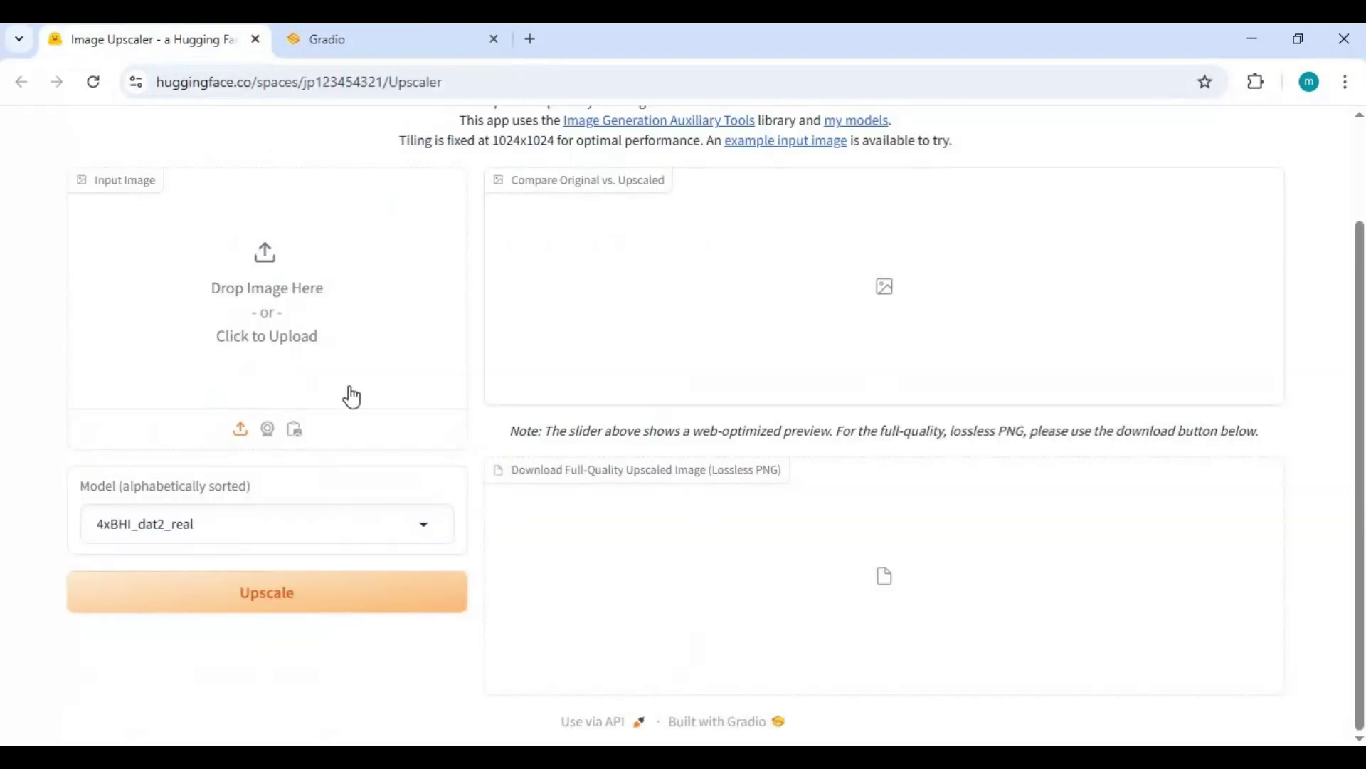
{"action": "scroll", "coordinate": [371, 397], "scroll_direction": "up", "scroll_amount": 2}
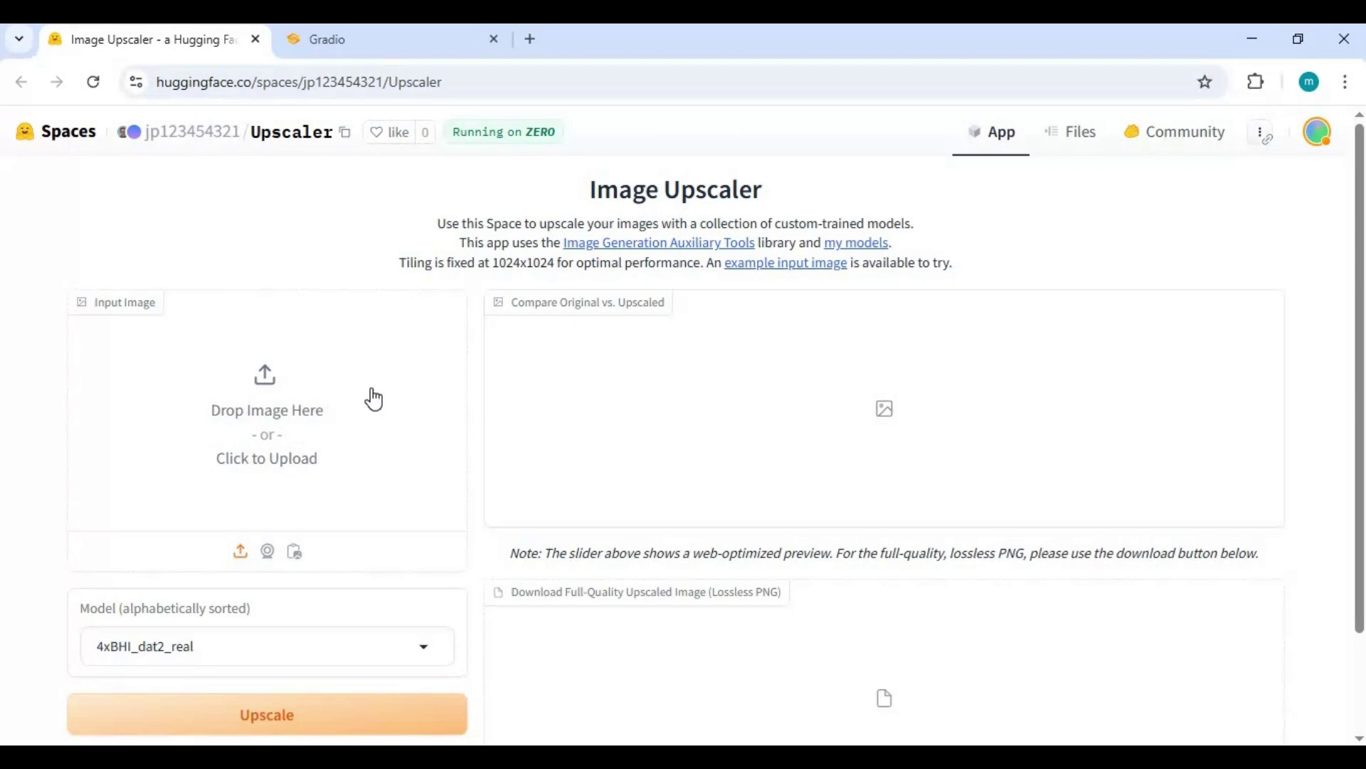
Copy the git clone command from Run locally > Clone (git), then select the E:\u path in Explorer
{"action": "left_click", "coordinate": [1257, 140]}
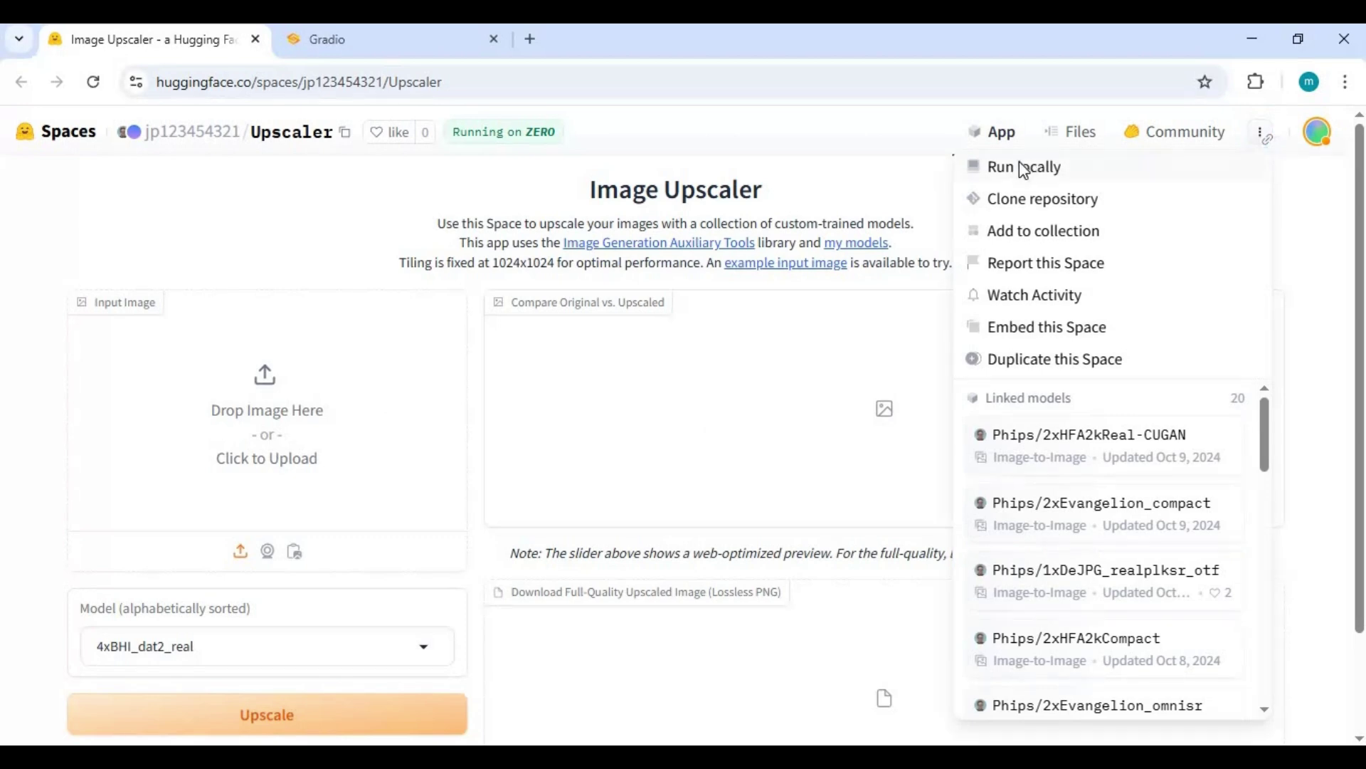
{"action": "left_click", "coordinate": [1023, 169]}
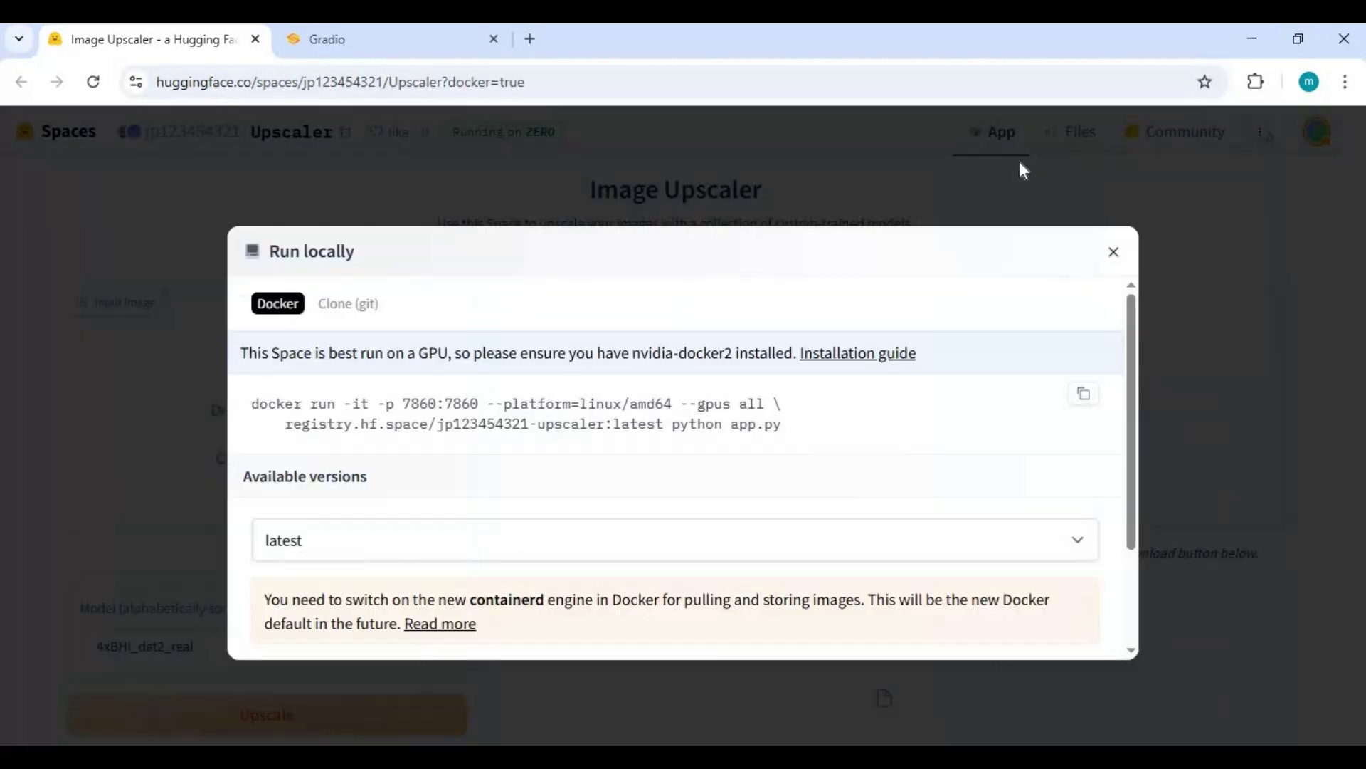
{"action": "left_click", "coordinate": [341, 306]}
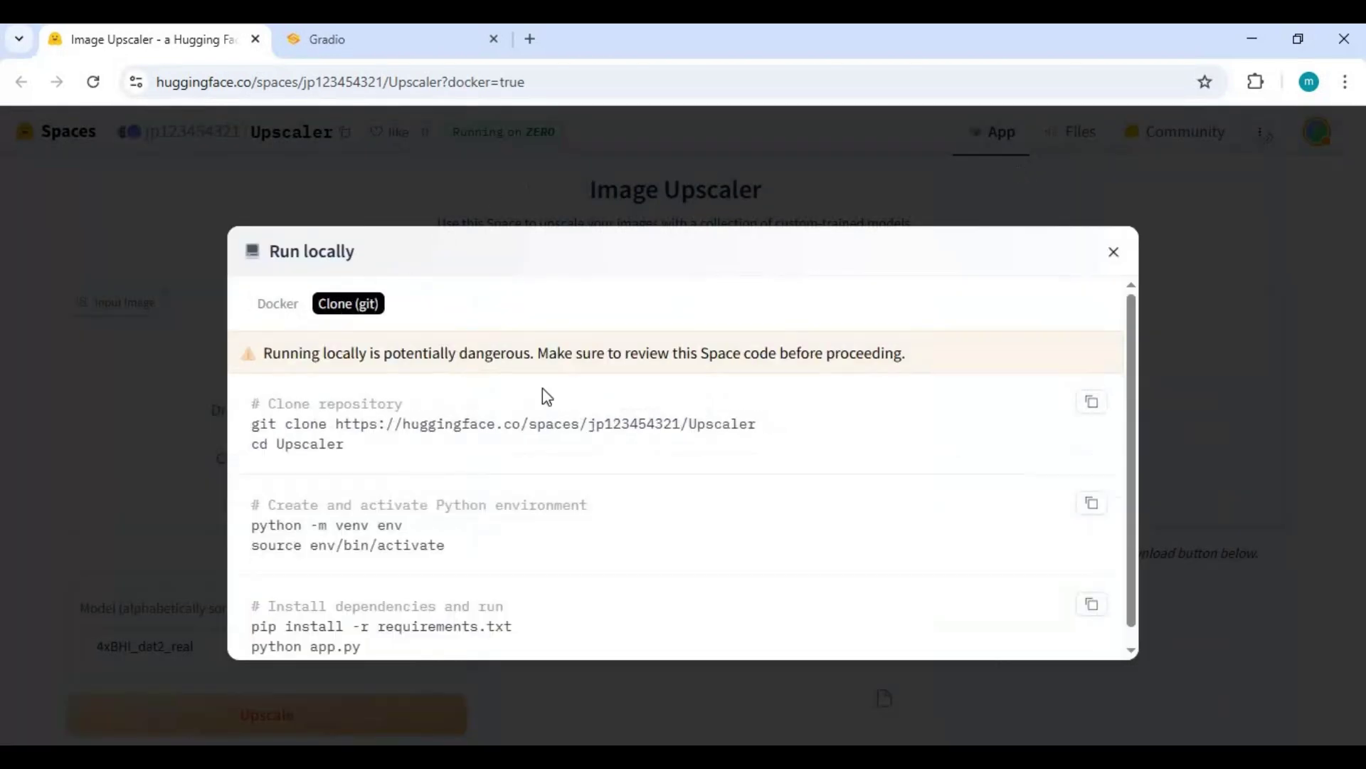
{"action": "left_click_drag", "start_coordinate": [766, 426], "coordinate": [254, 430]}
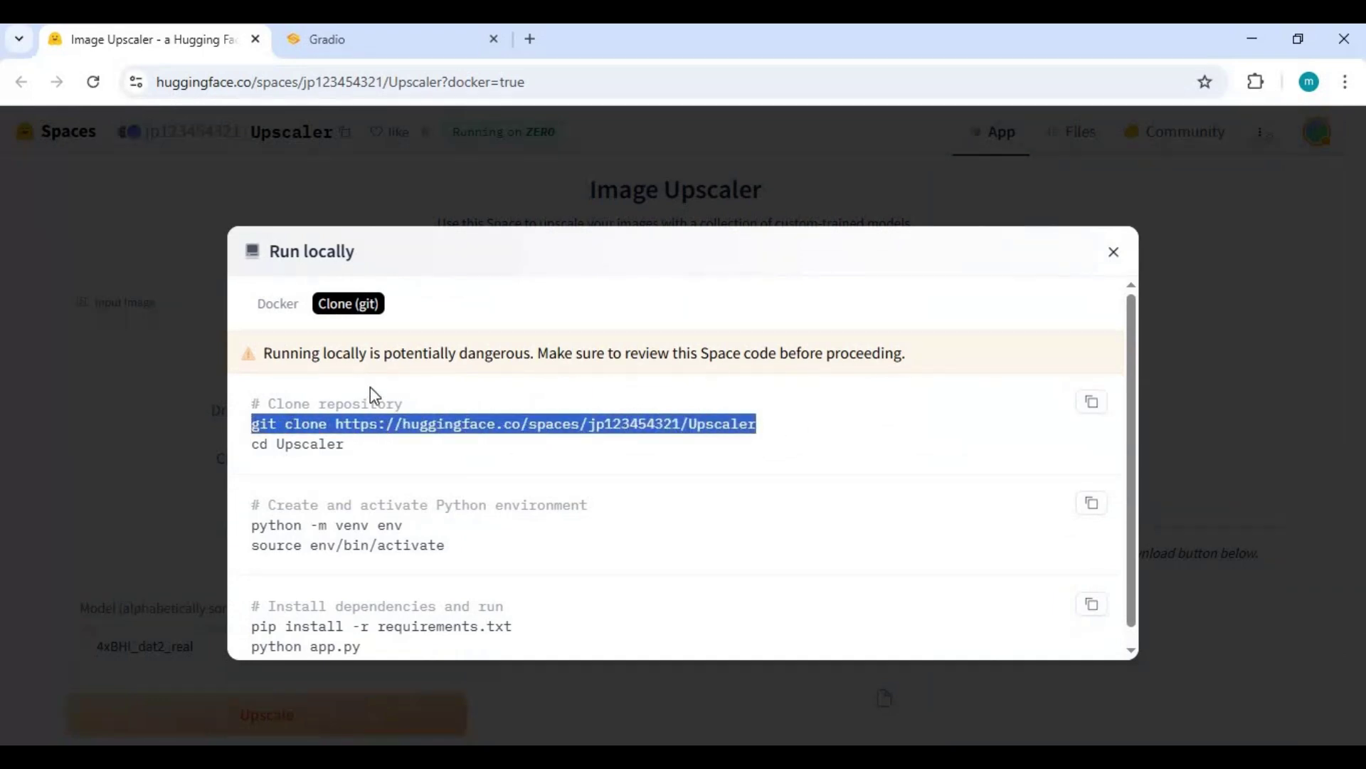
{"action": "right_click", "coordinate": [291, 429]}
{"action": "left_click", "coordinate": [340, 450]}
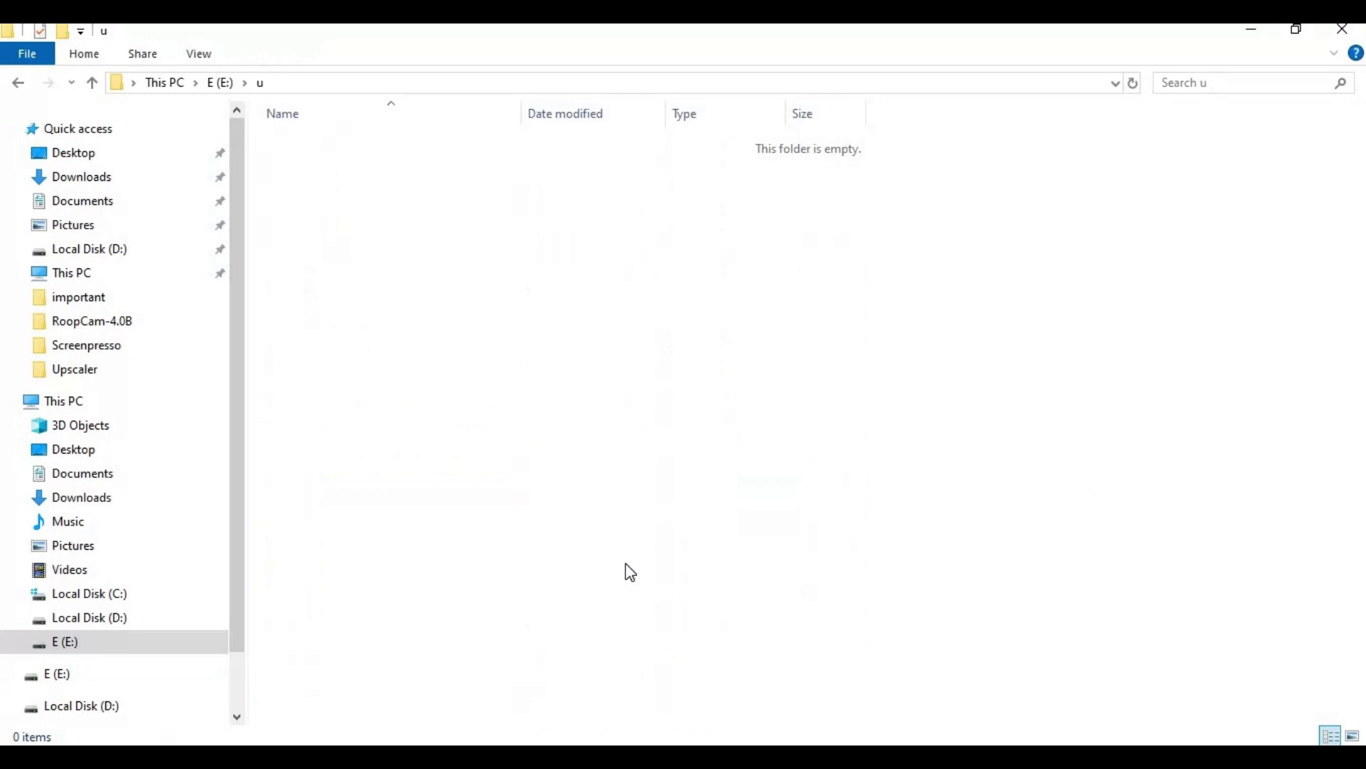
{"action": "left_click", "coordinate": [303, 83]}
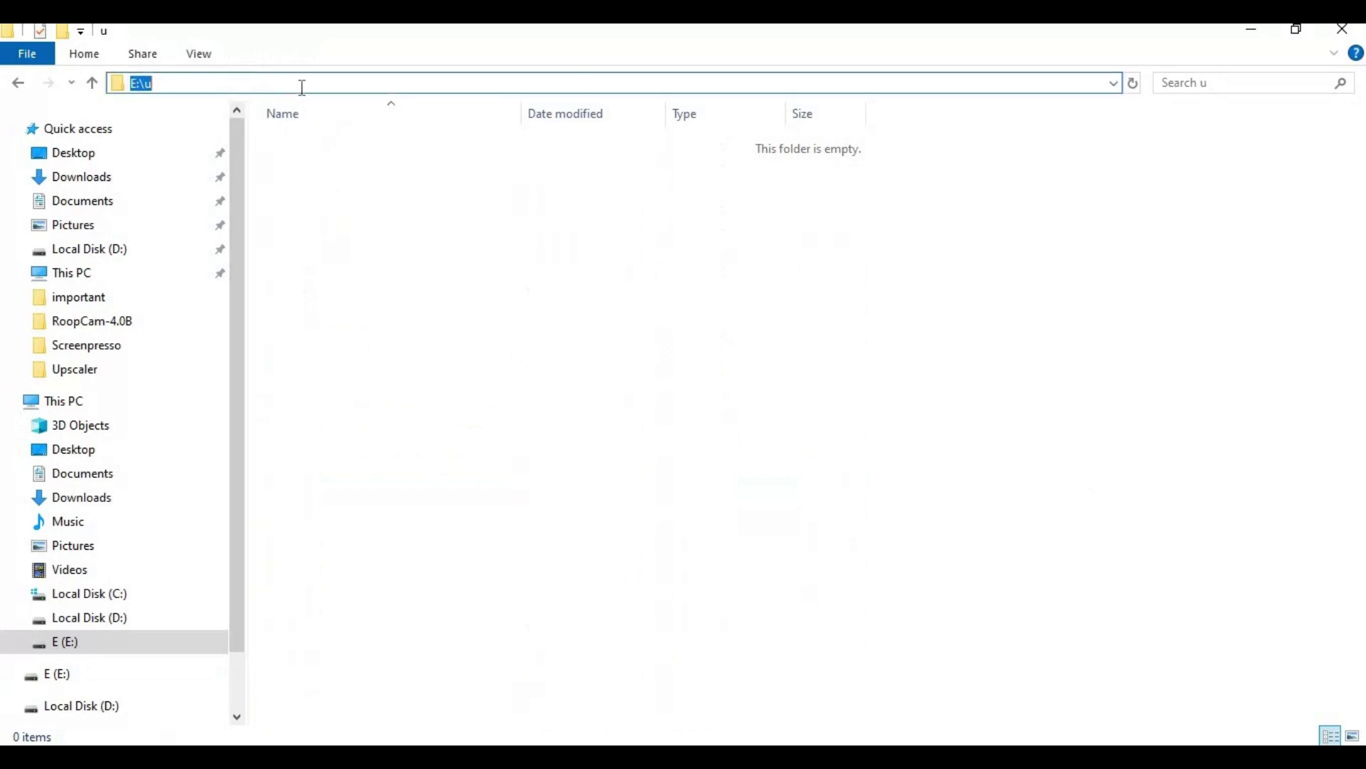
Open Command Prompt in E:\u and run the pasted git clone command
{"action": "type", "text": "cmd"}
{"action": "key", "text": "Return"}
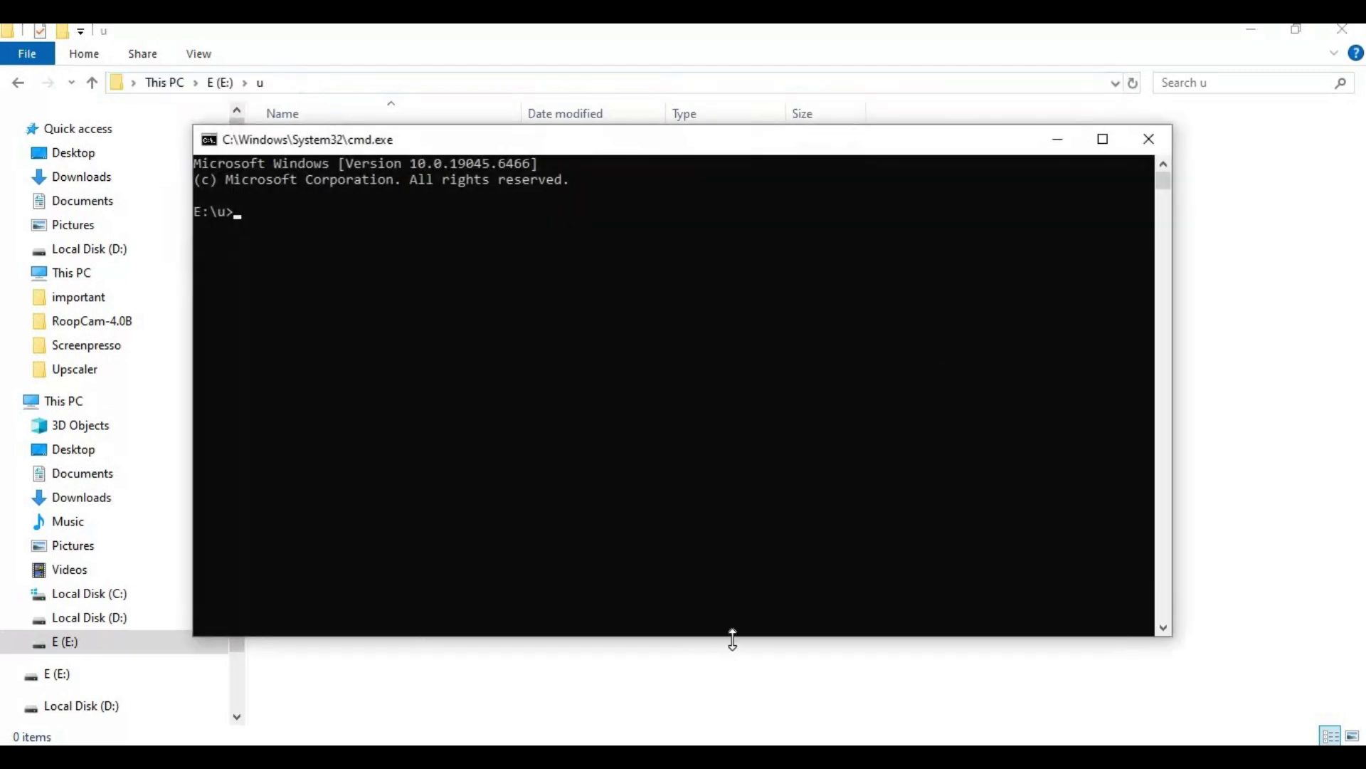
{"action": "key", "text": "ctrl+v"}
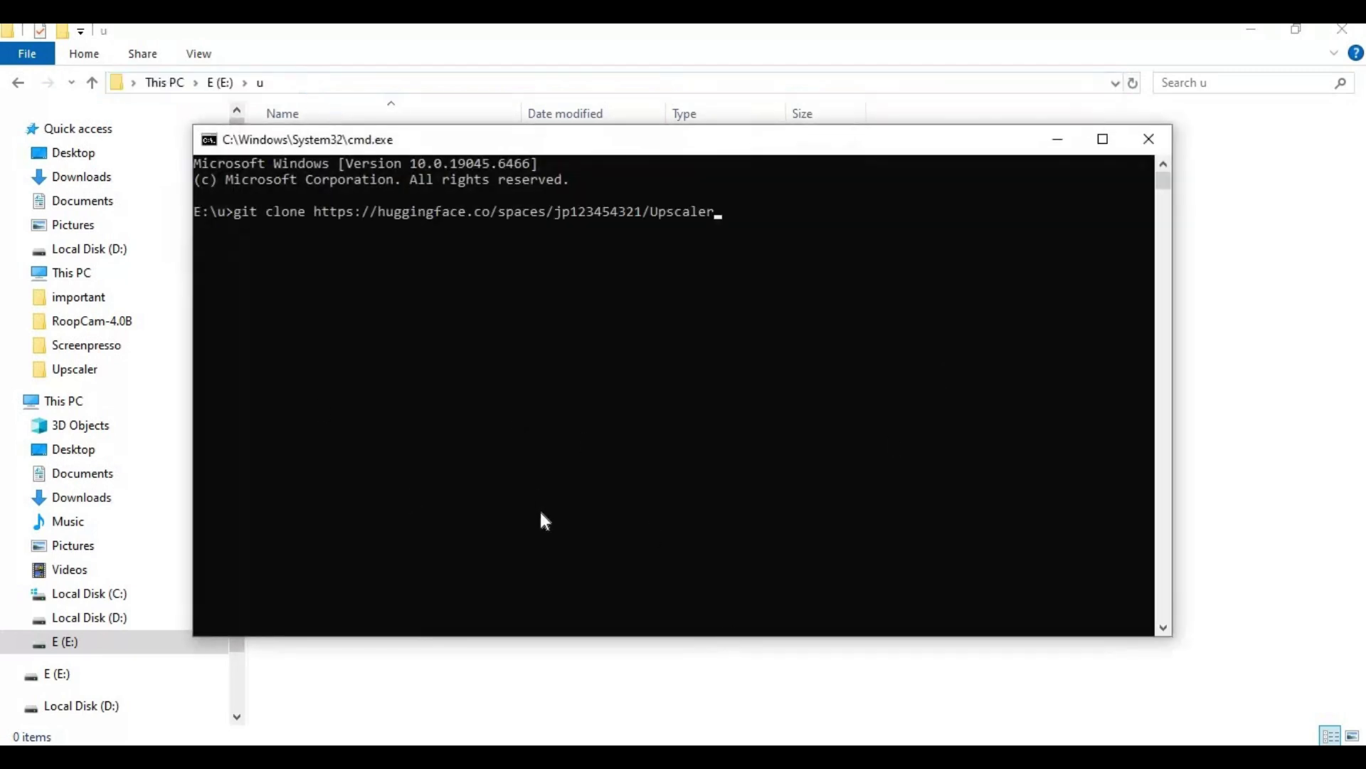
{"action": "key", "text": "Return"}
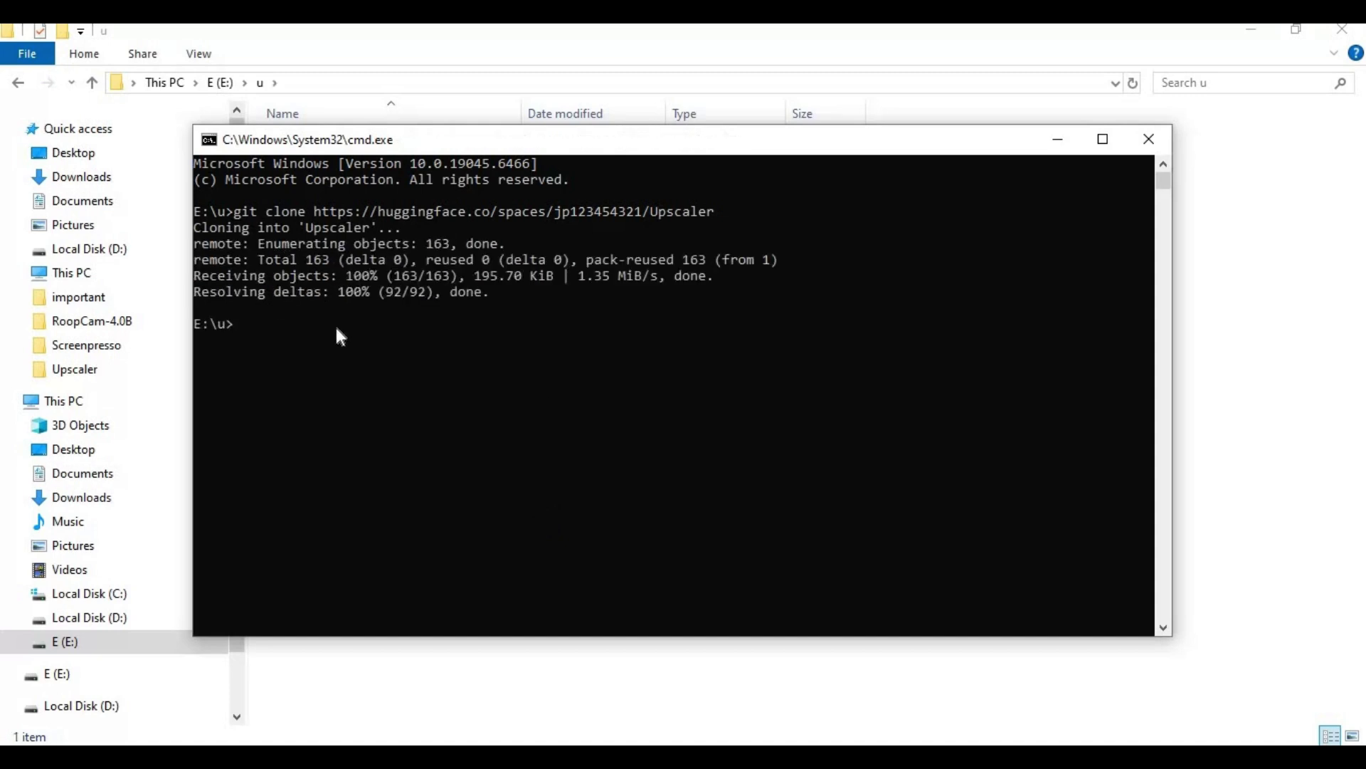
Copy the new Upscaler folder's path and cd into it in Command Prompt
{"action": "left_click", "coordinate": [392, 686]}
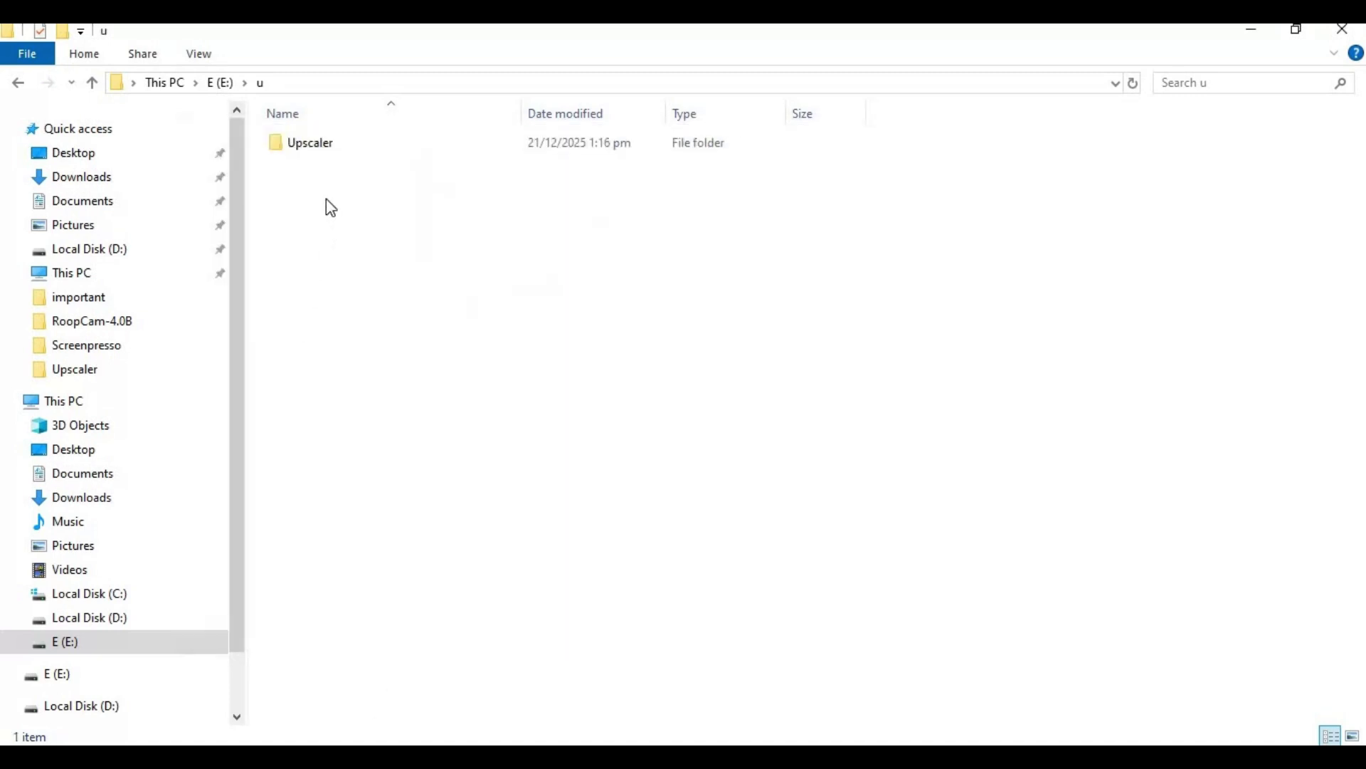
{"action": "double_click", "coordinate": [311, 145]}
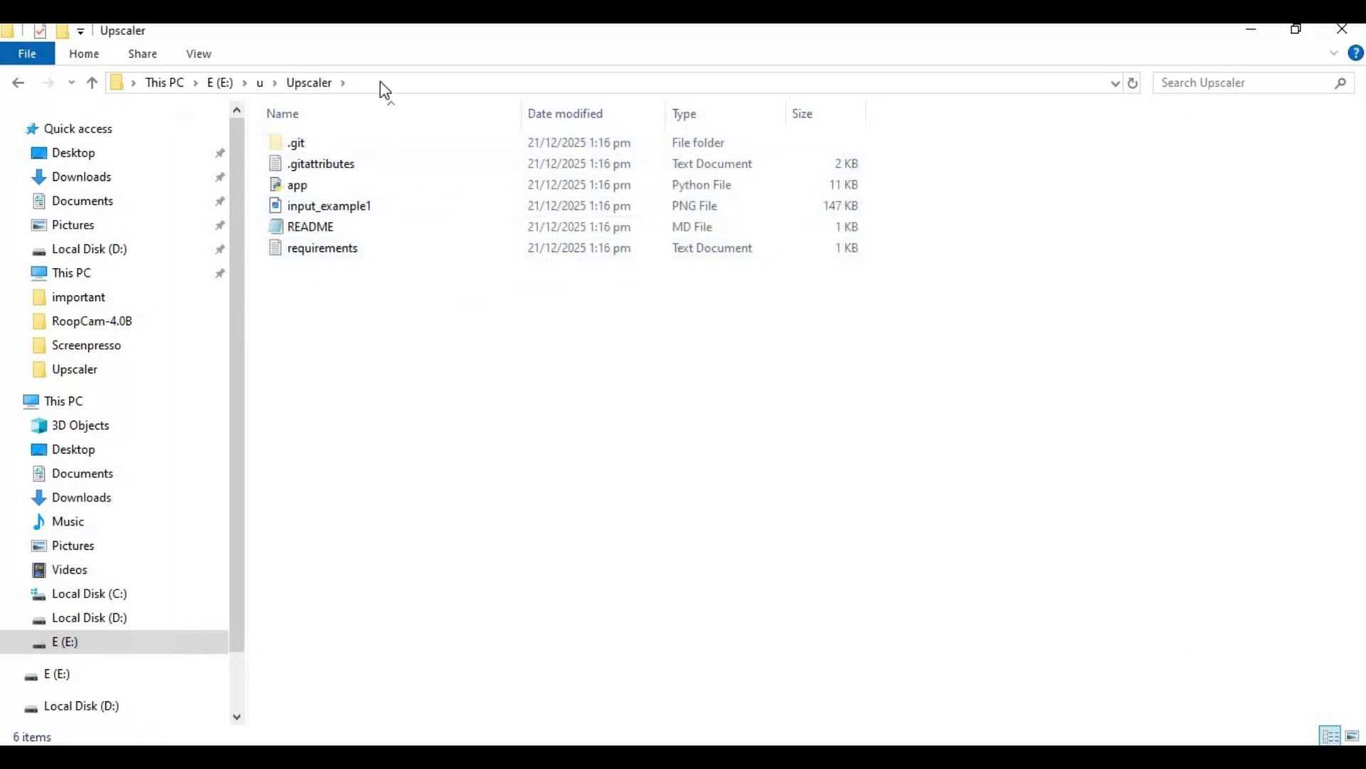
{"action": "left_click", "coordinate": [177, 83]}
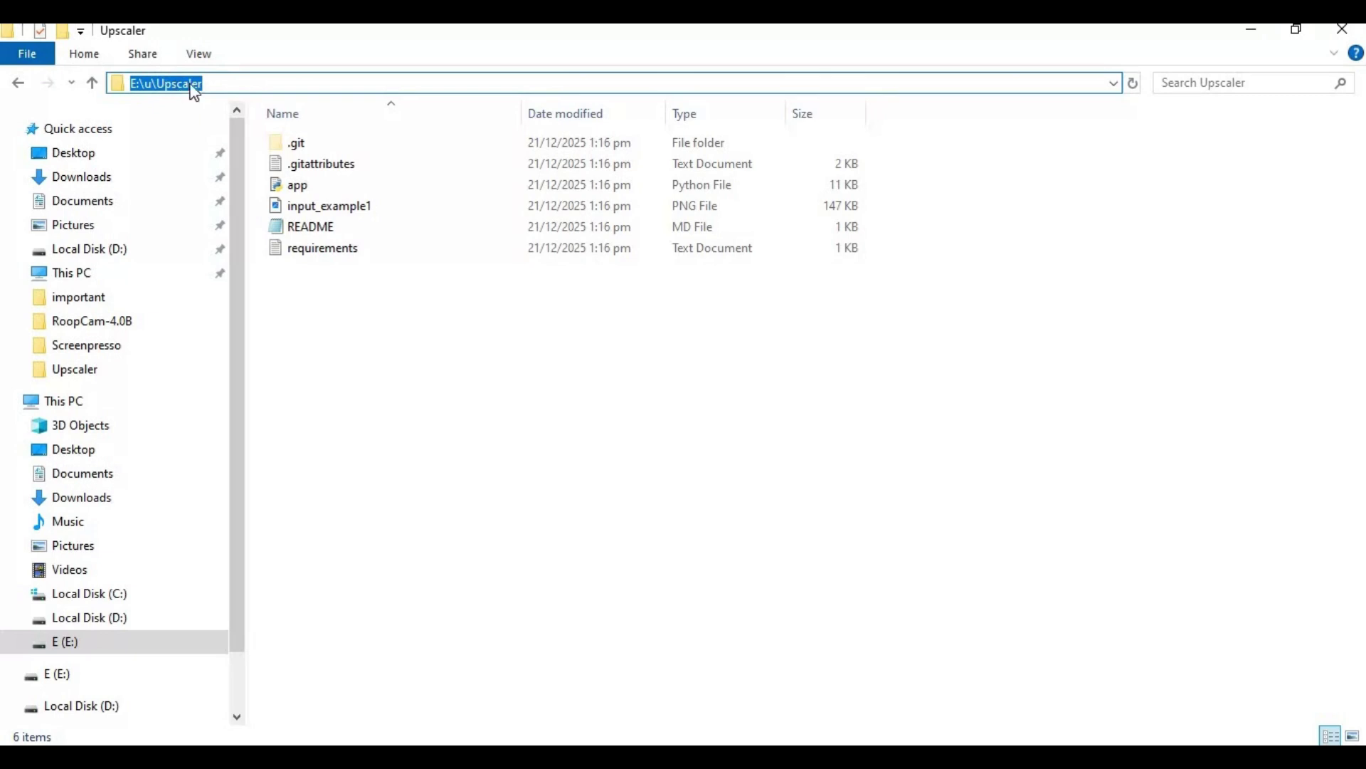
{"action": "right_click", "coordinate": [177, 87]}
{"action": "left_click", "coordinate": [242, 157]}
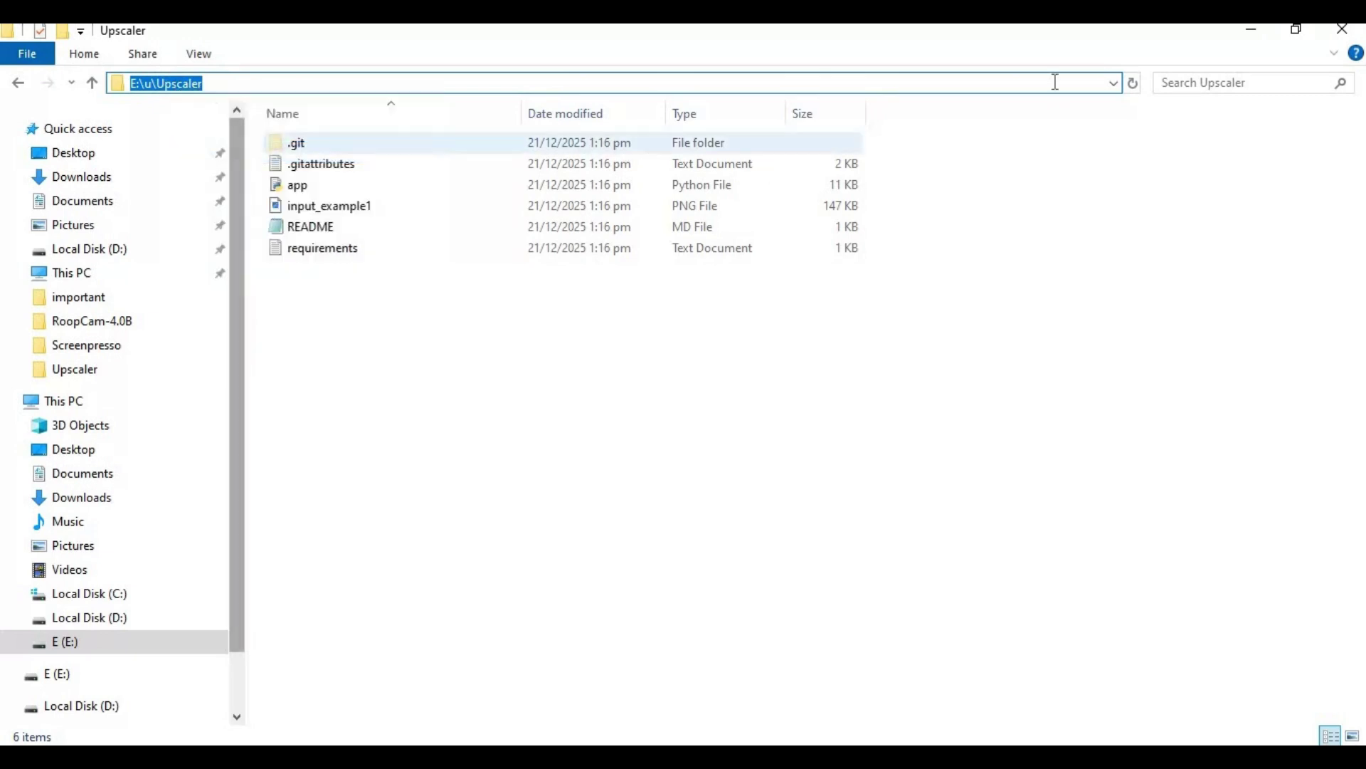
{"action": "key", "text": "alt+Tab"}
{"action": "type", "text": "cd"}
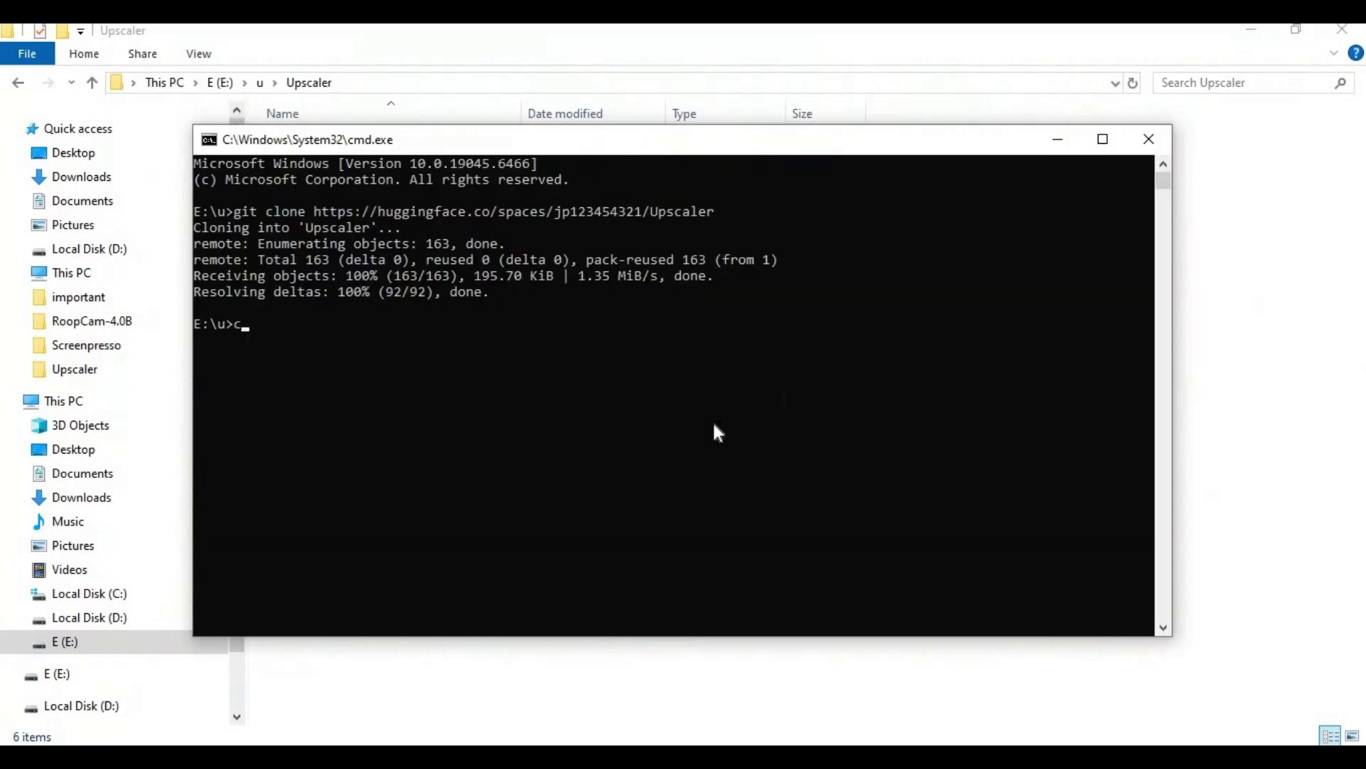
{"action": "right_click", "coordinate": [426, 425]}
{"action": "key", "text": "Return"}
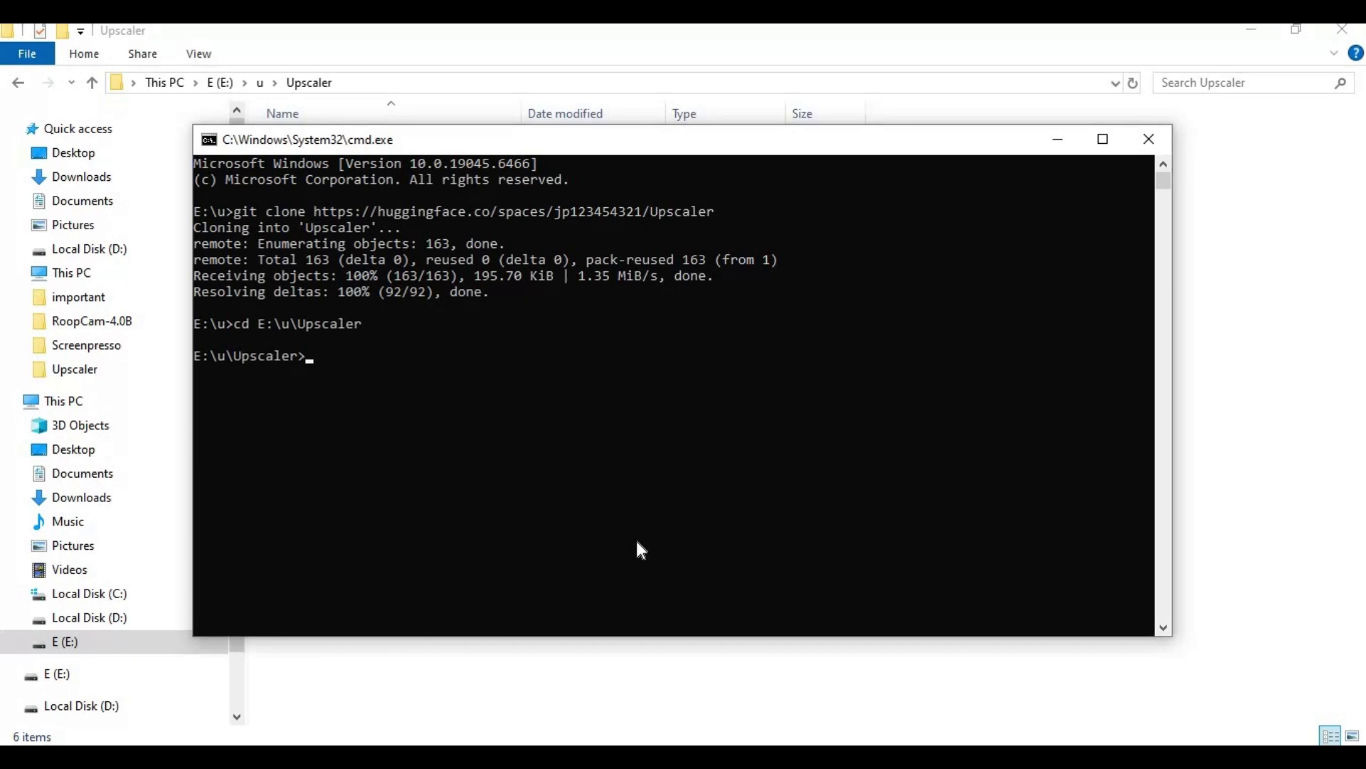
Create and activate a venv with py -3.10 -m venv venv, then confirm nvcc shows CUDA 11.8
{"action": "type", "text": "py -3.10 -m venv venv"}
{"action": "key", "text": "Return"}
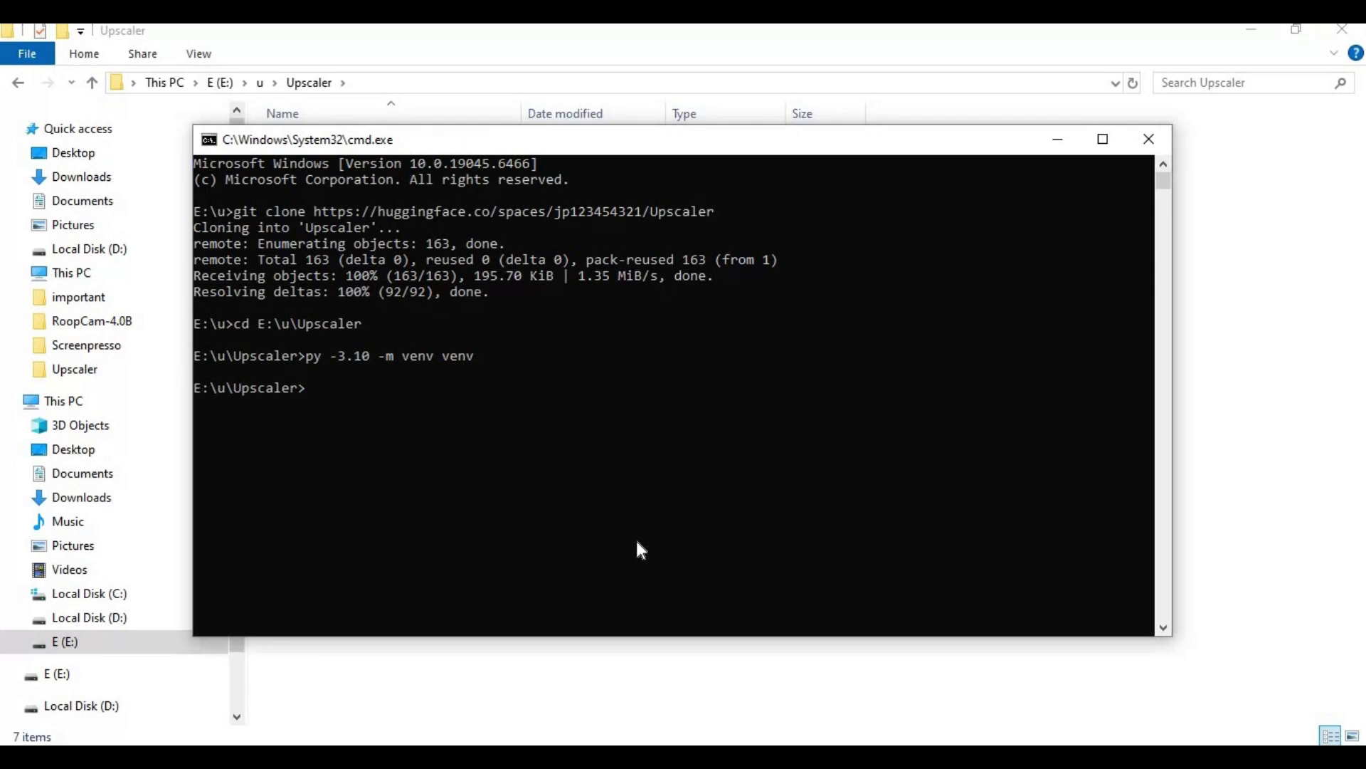
{"action": "type", "text": "venv\\scripts\\activate"}
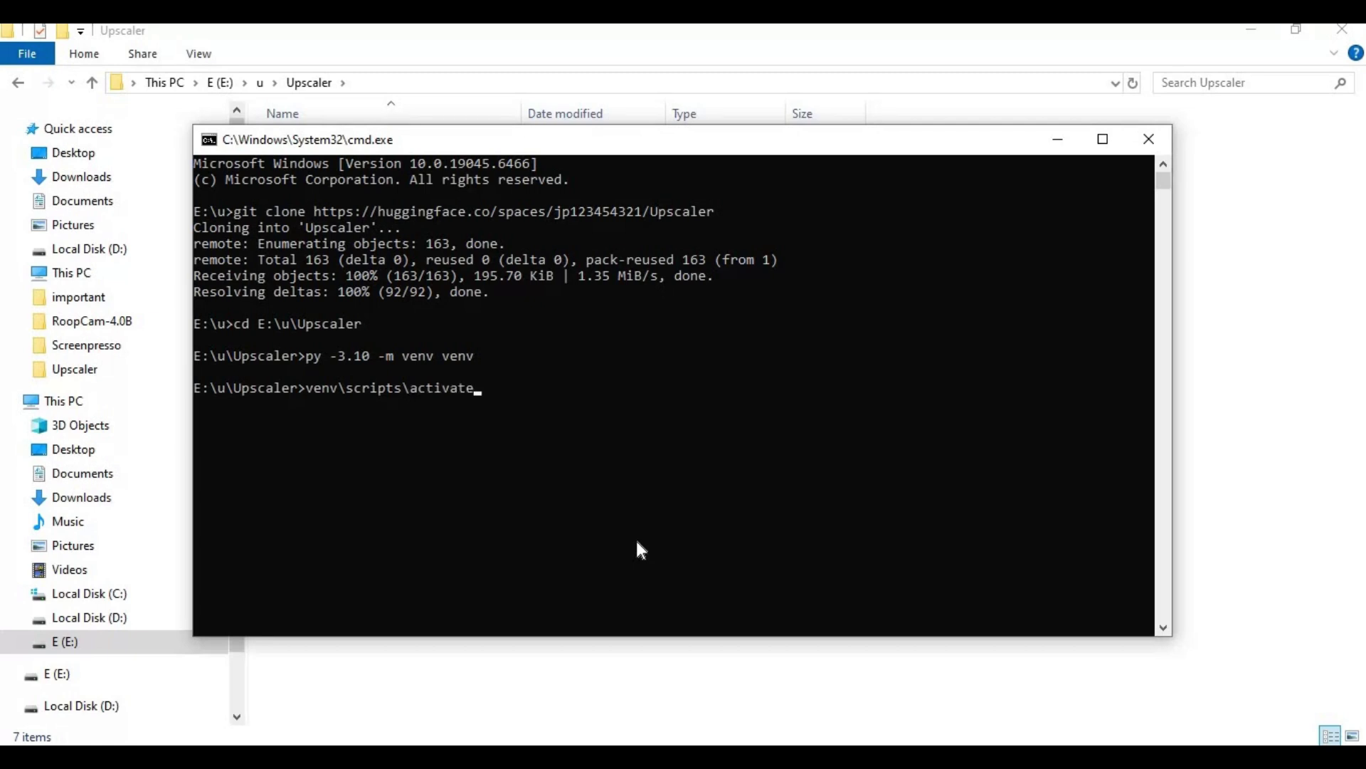
{"action": "key", "text": "Return"}
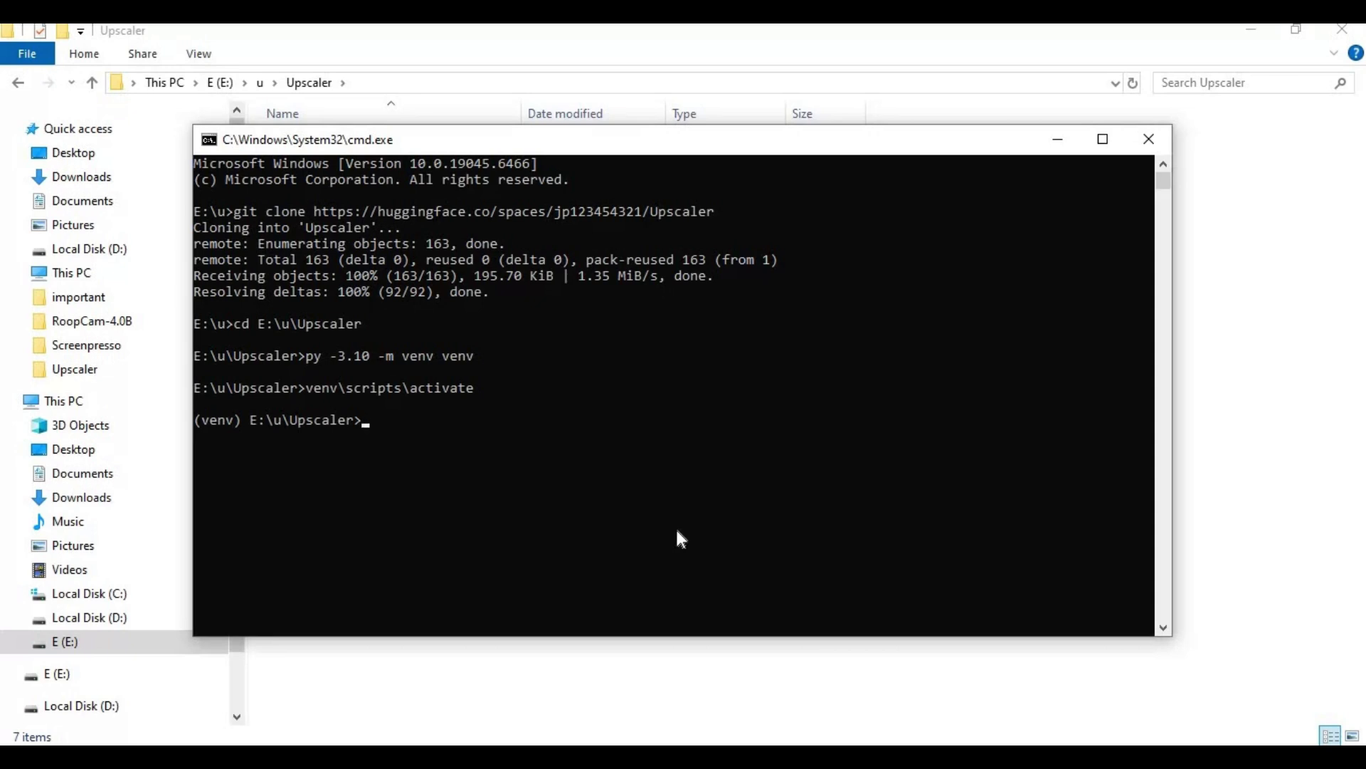
{"action": "type", "text": "nvcc --version"}
{"action": "key", "text": "Return"}
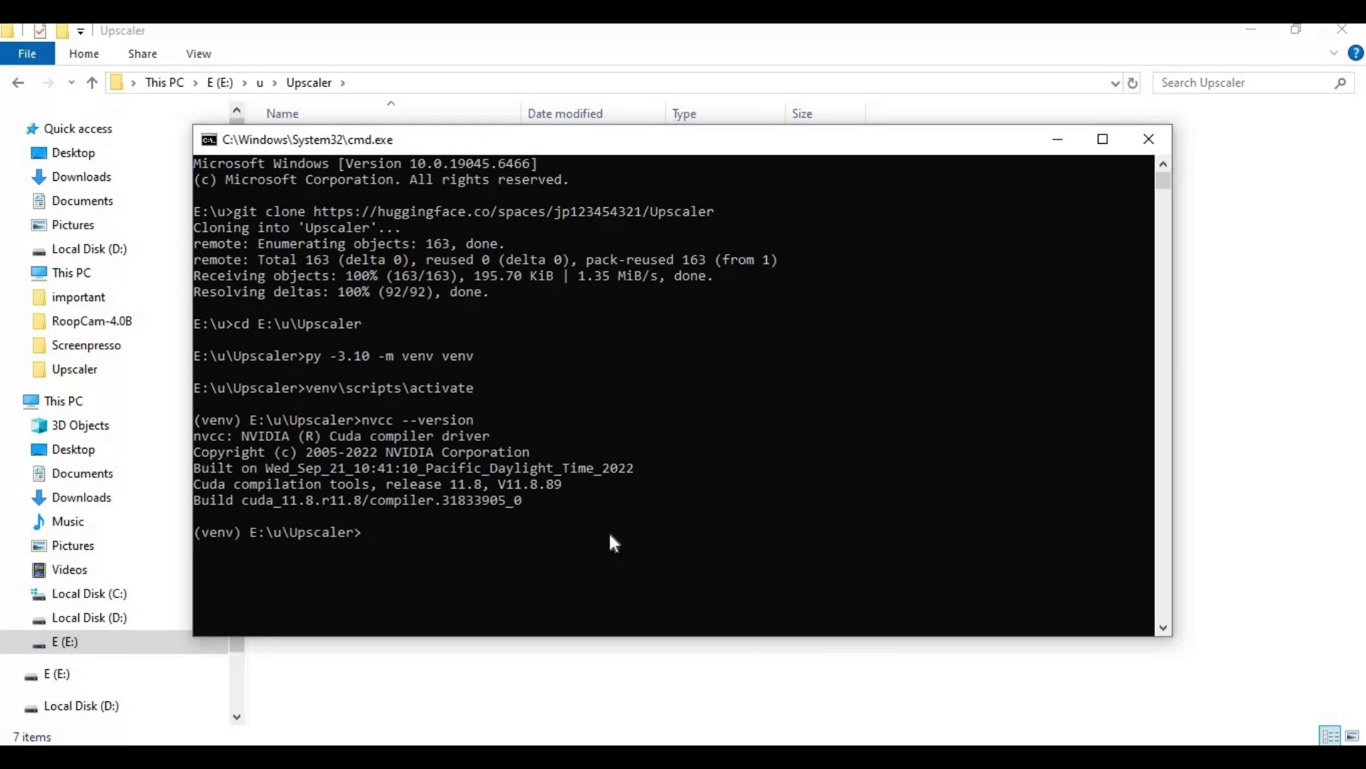
Copy PyTorch's CUDA 12.8 pip3 install command for torch and torchvision, then bring up Command Prompt
{"action": "key", "text": "alt+Tab"}
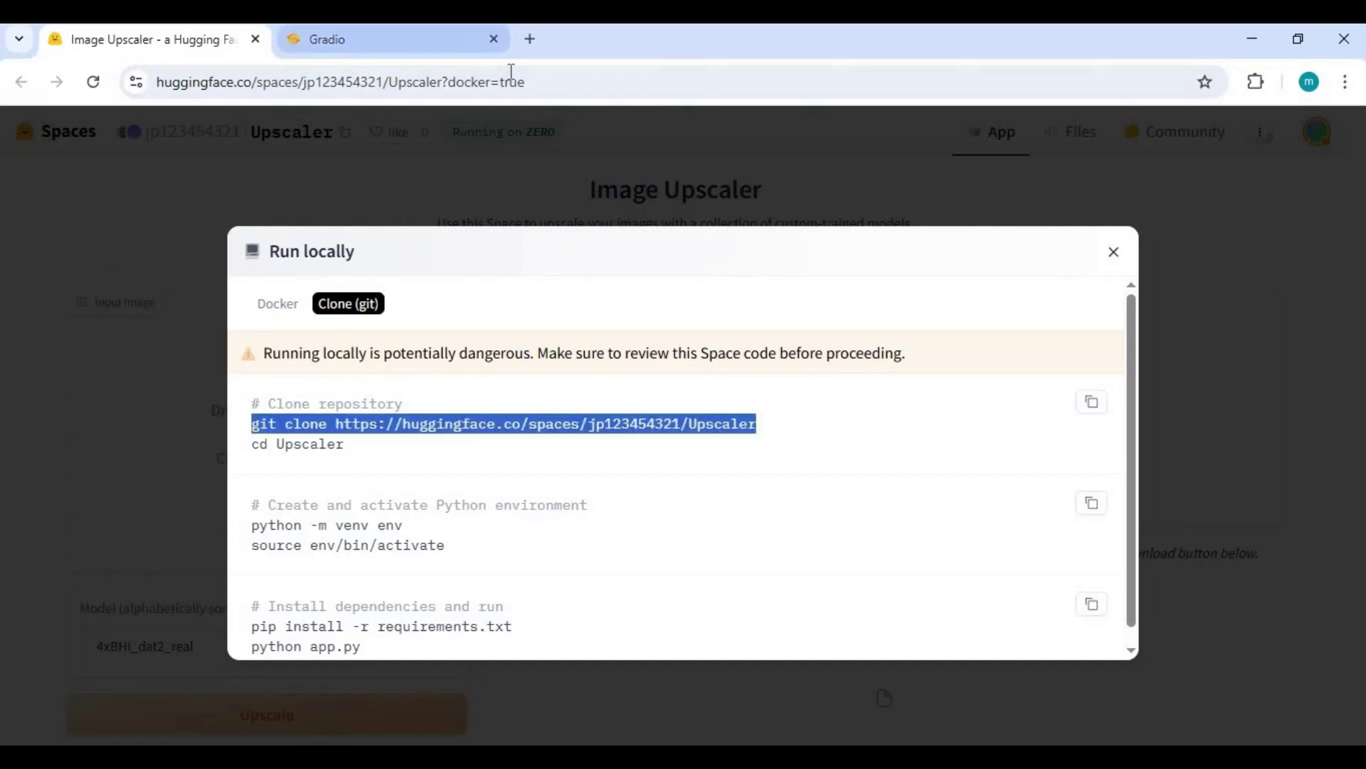
{"action": "left_click", "coordinate": [527, 45]}
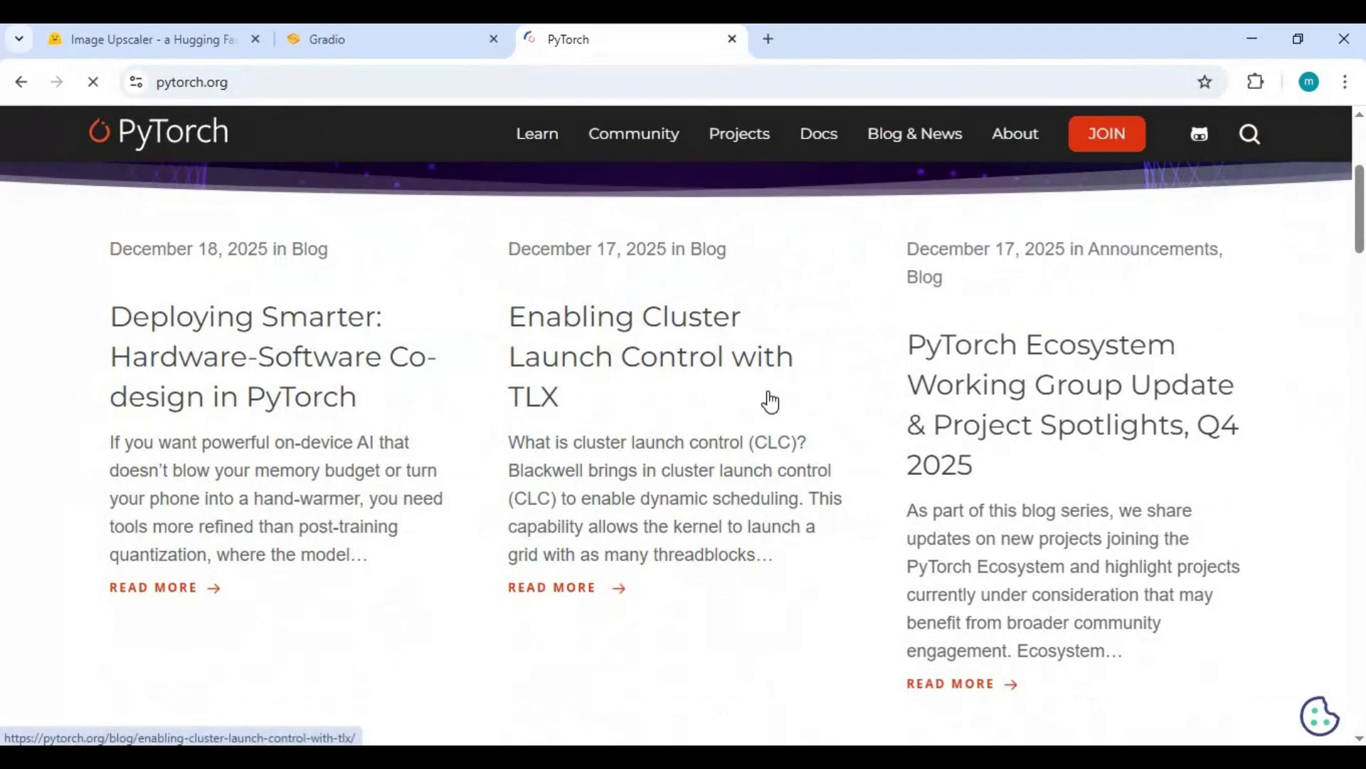
{"action": "scroll", "coordinate": [772, 400], "scroll_direction": "down", "scroll_amount": 9}
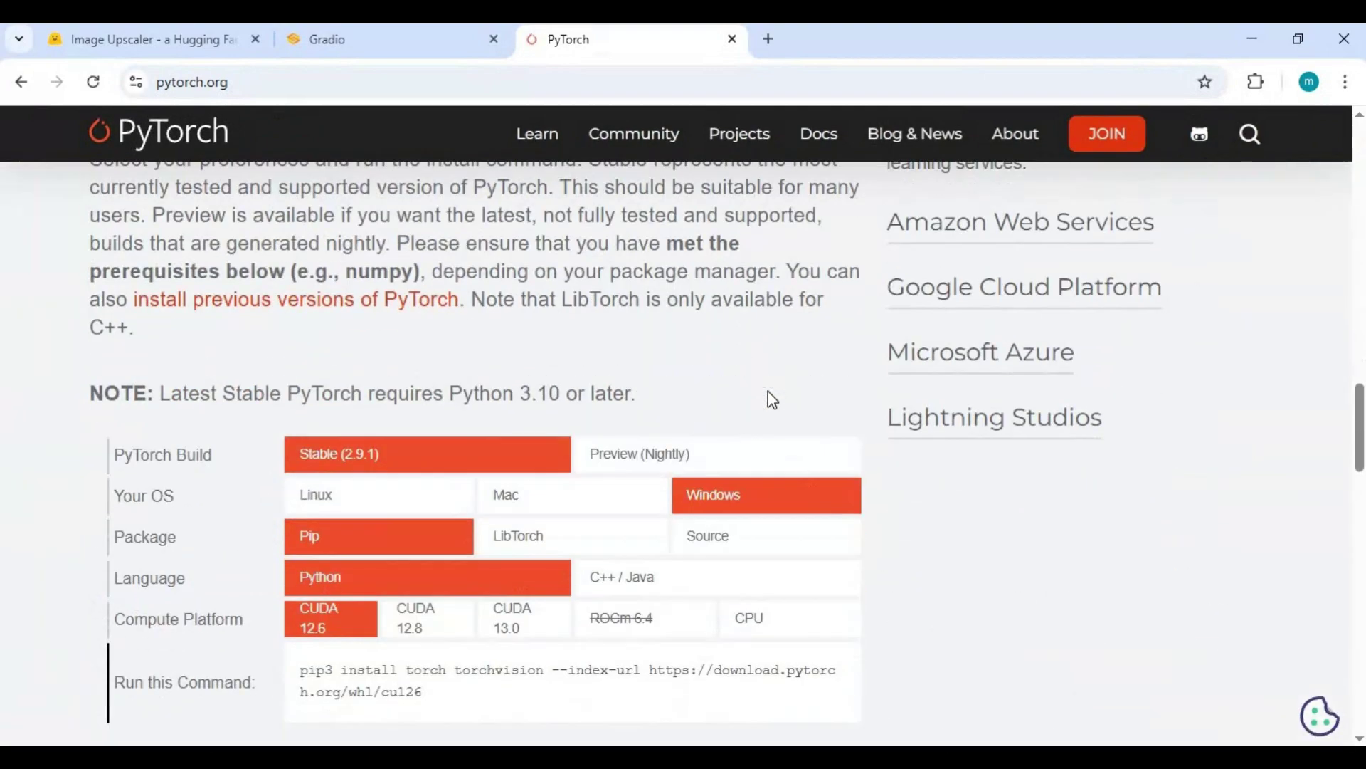
{"action": "left_click", "coordinate": [436, 520]}
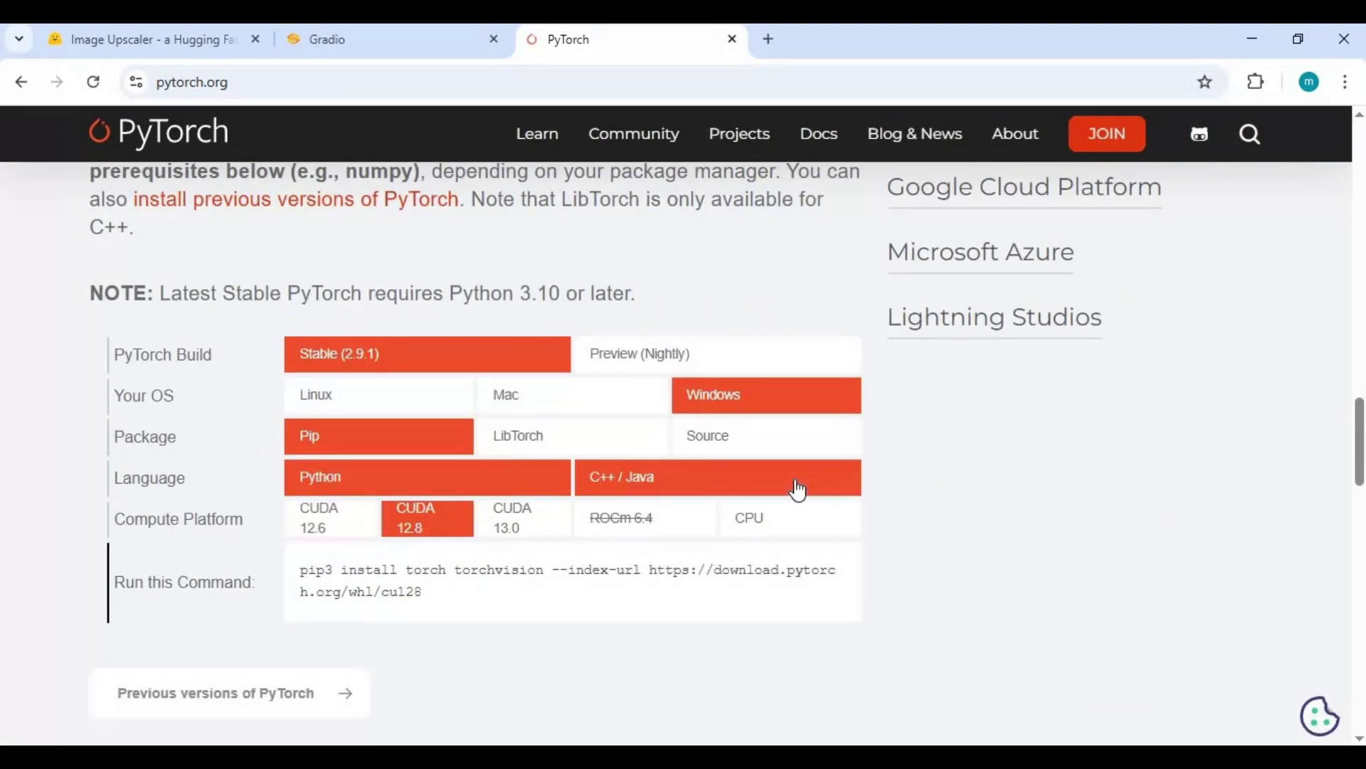
{"action": "left_click_drag", "start_coordinate": [435, 603], "coordinate": [268, 580]}
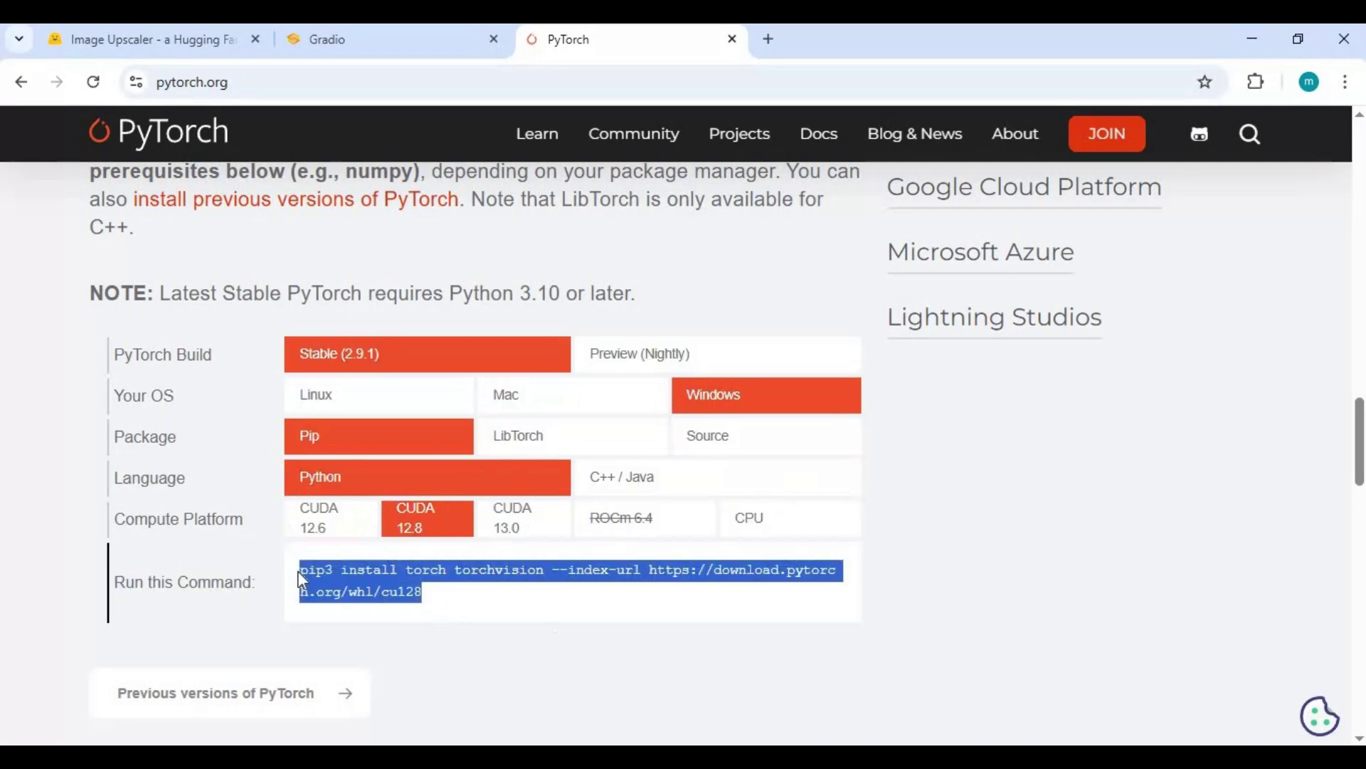
{"action": "right_click", "coordinate": [331, 570]}
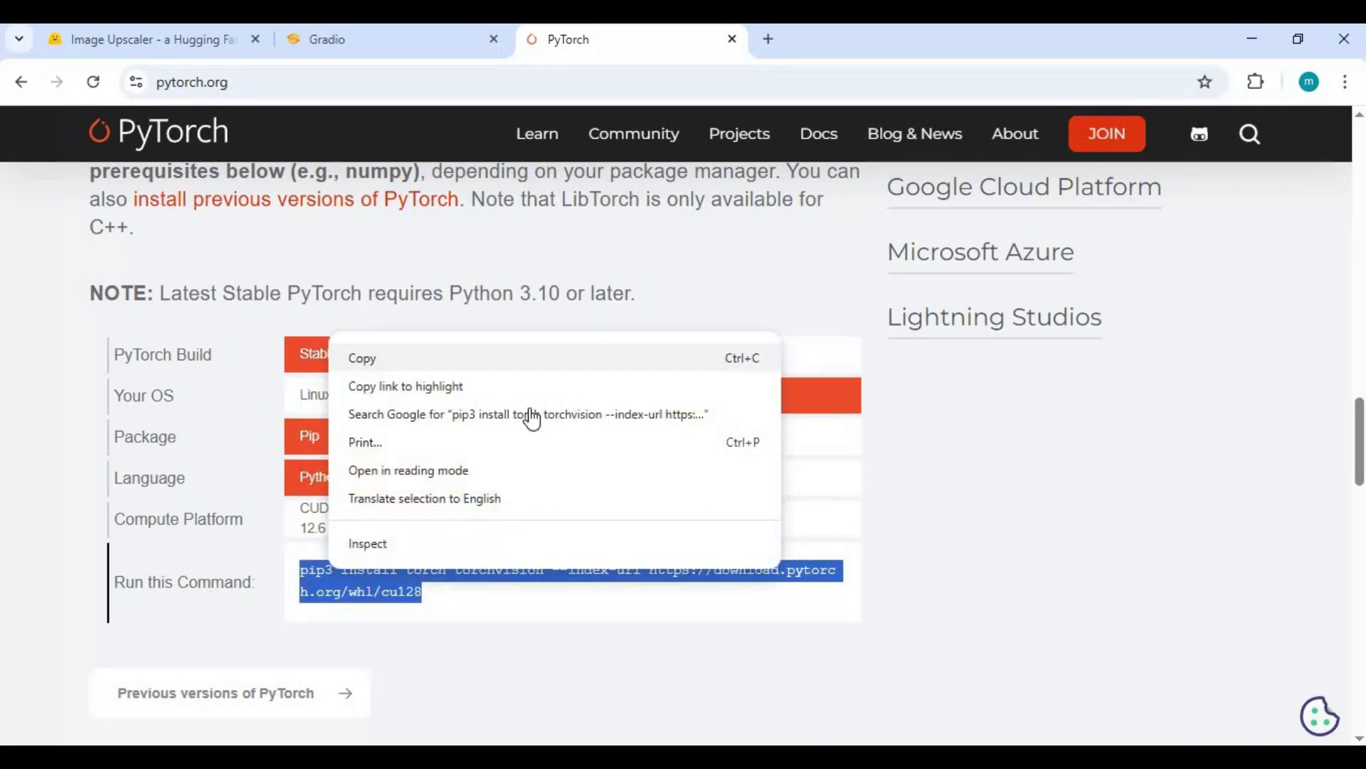
{"action": "left_click", "coordinate": [362, 358]}
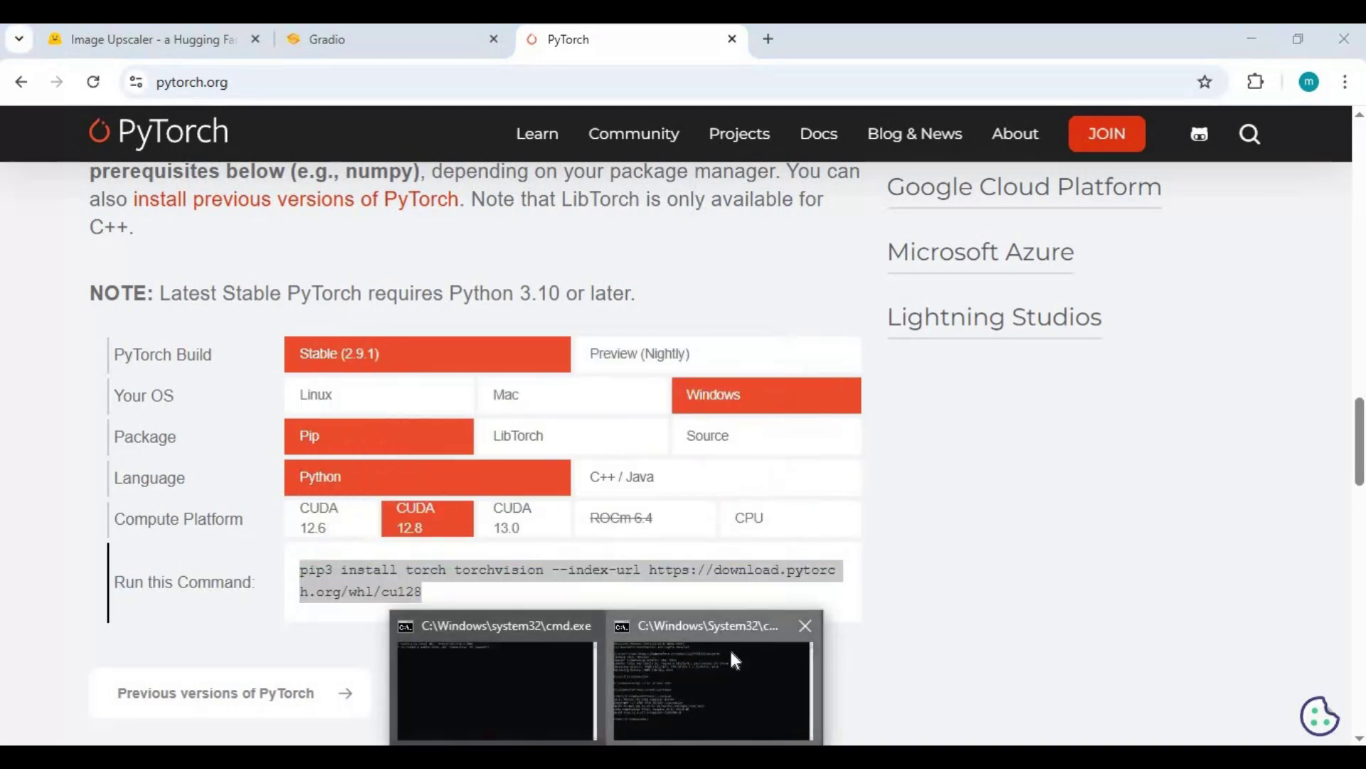
{"action": "left_click", "coordinate": [735, 660]}
Run the pasted pip3 command edited to cu118 with torchaudio added, dismissing the AVG notices
{"action": "type", "text": "pip3 install torch torchvision --index-url https://download.pytorch.org/whl/cu128"}
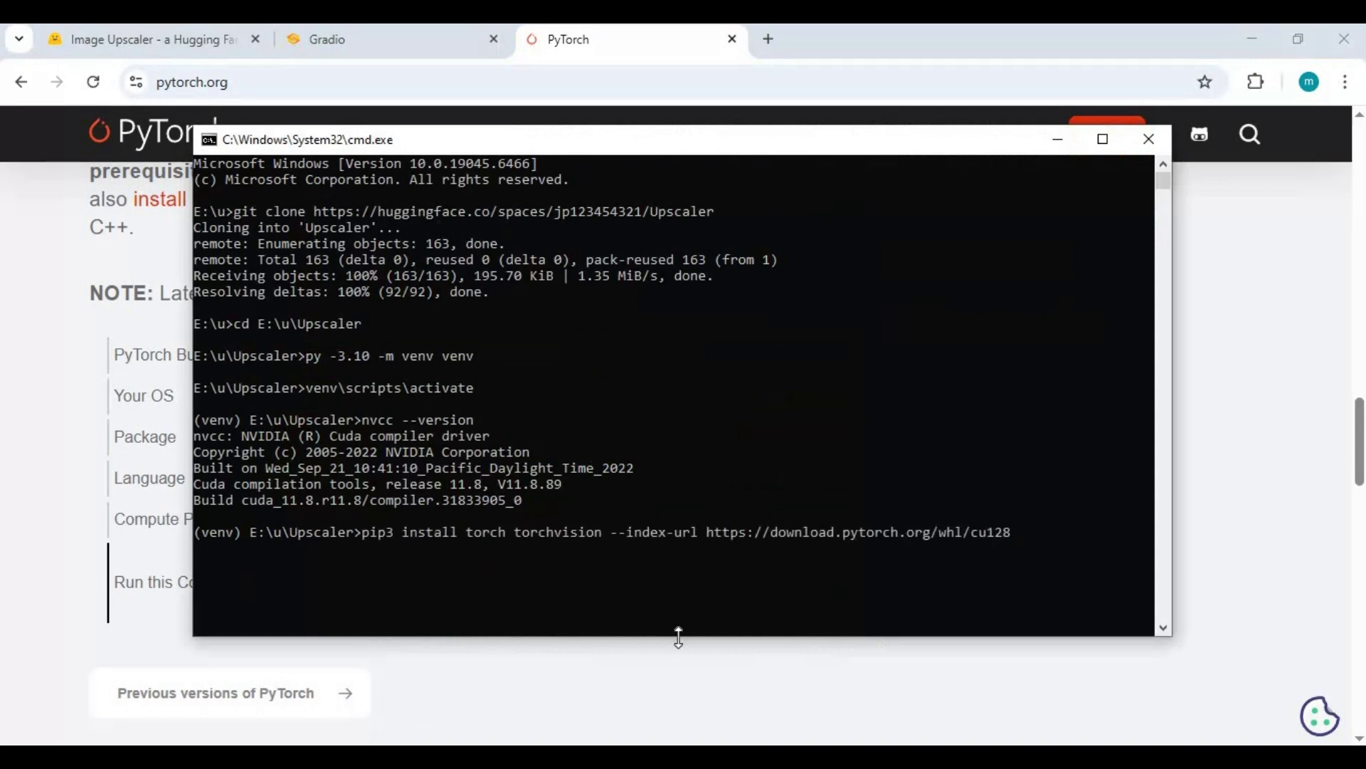
{"action": "key", "text": "BackSpace"}
{"action": "key", "text": "BackSpace"}
{"action": "type", "text": "18"}
{"action": "key", "text": "Left"}
{"action": "key", "text": "Left"}
{"action": "key", "text": "Left"}
{"action": "key", "text": "Left"}
{"action": "key", "text": "Left"}
{"action": "key", "text": "Left"}
{"action": "key", "text": "Left"}
{"action": "key", "text": "Left"}
{"action": "key", "text": "Left"}
{"action": "key", "text": "Left"}
{"action": "key", "text": "Left"}
{"action": "key", "text": "Left"}
{"action": "key", "text": "Left"}
{"action": "key", "text": "Left"}
{"action": "key", "text": "Left"}
{"action": "key", "text": "Left"}
{"action": "key", "text": "Left"}
{"action": "key", "text": "Left"}
{"action": "key", "text": "Left"}
{"action": "key", "text": "Left"}
{"action": "key", "text": "Left"}
{"action": "key", "text": "Left"}
{"action": "key", "text": "Left"}
{"action": "key", "text": "Left"}
{"action": "key", "text": "Left"}
{"action": "key", "text": "Left"}
{"action": "key", "text": "Left"}
{"action": "key", "text": "Left"}
{"action": "key", "text": "Left"}
{"action": "key", "text": "Left"}
{"action": "key", "text": "Left"}
{"action": "key", "text": "Left"}
{"action": "key", "text": "Left"}
{"action": "key", "text": "Left"}
{"action": "key", "text": "Left"}
{"action": "key", "text": "Left"}
{"action": "type", "text": "to"}
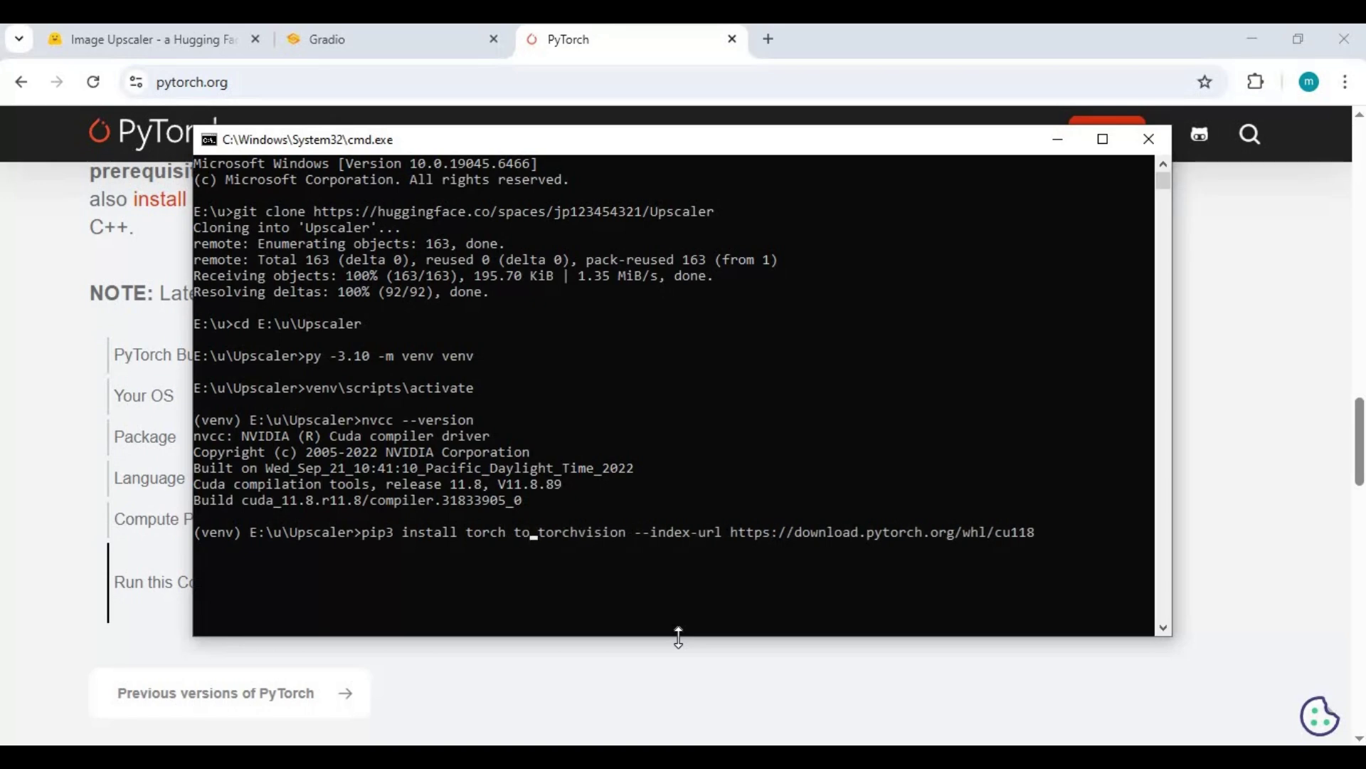
{"action": "type", "text": "rchau"}
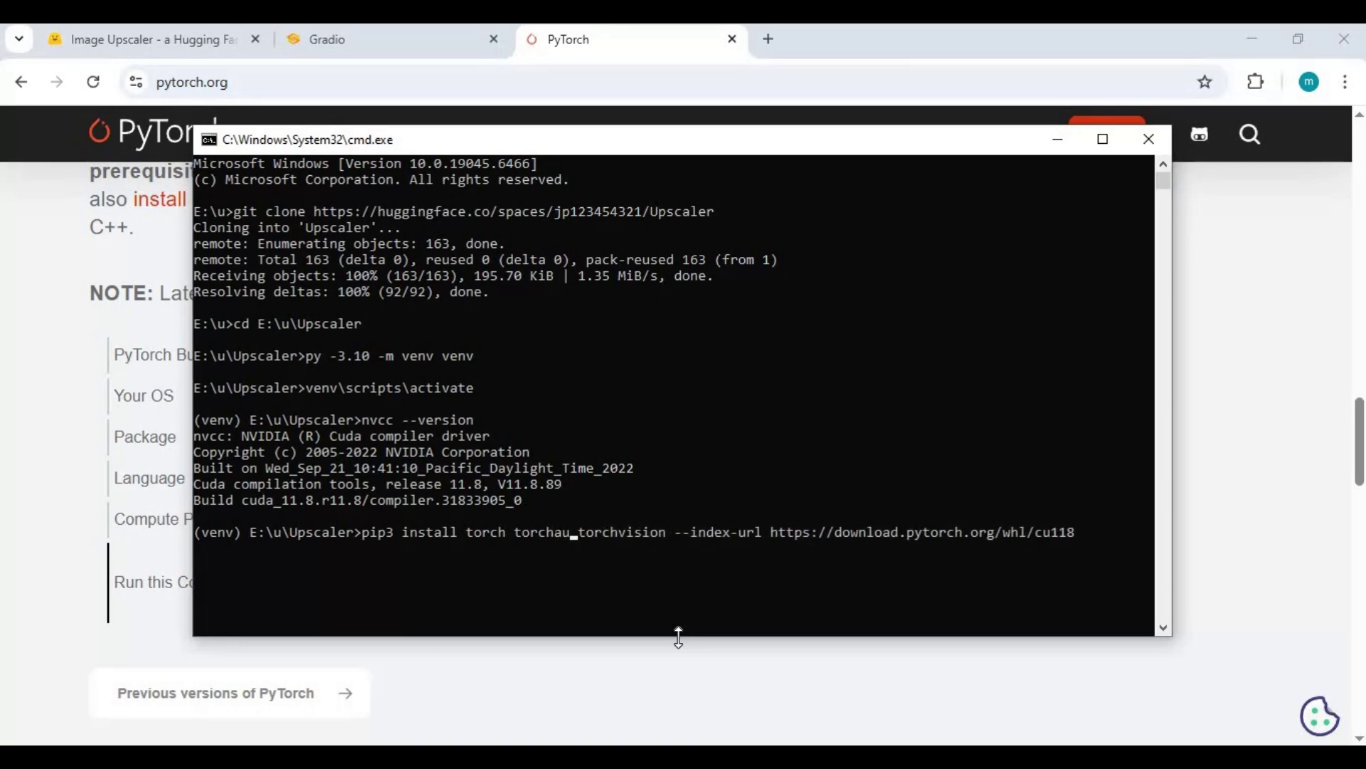
{"action": "type", "text": "dio"}
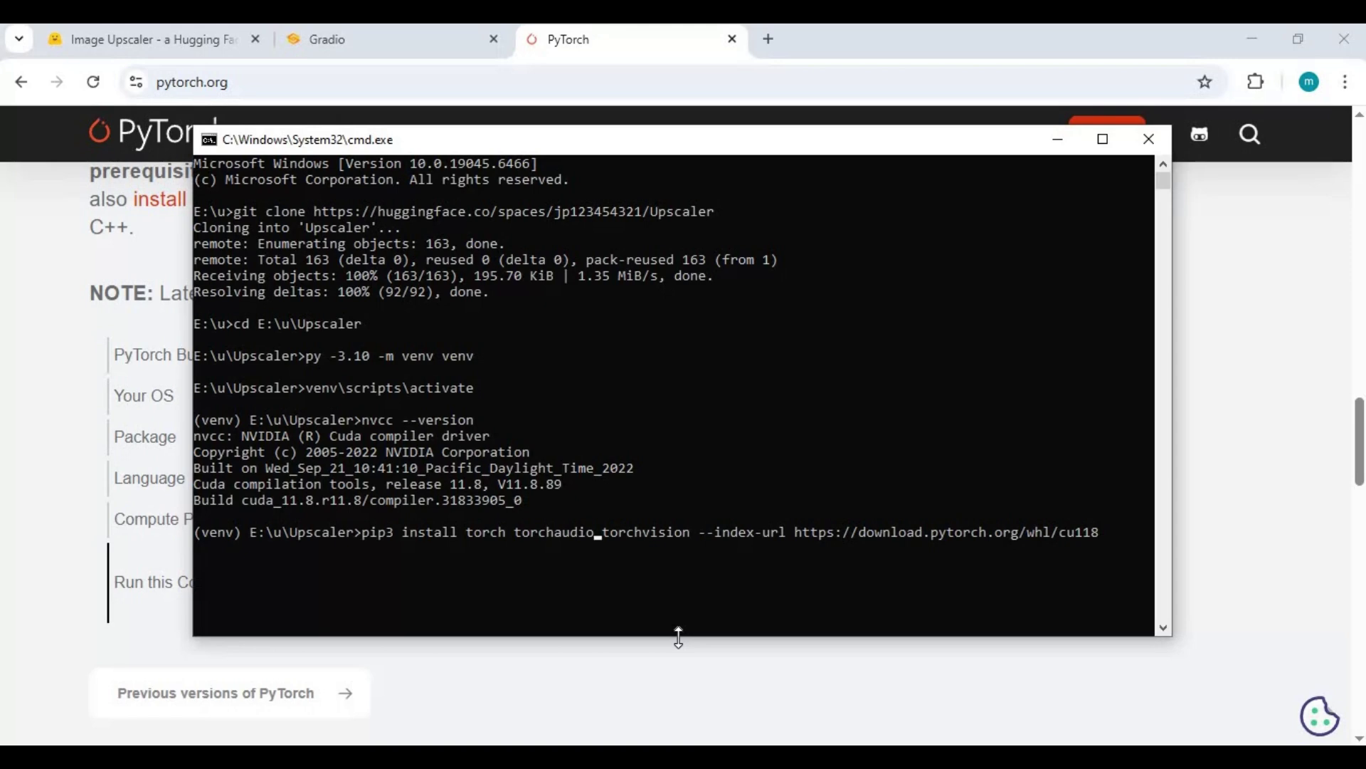
{"action": "key", "text": "Return"}
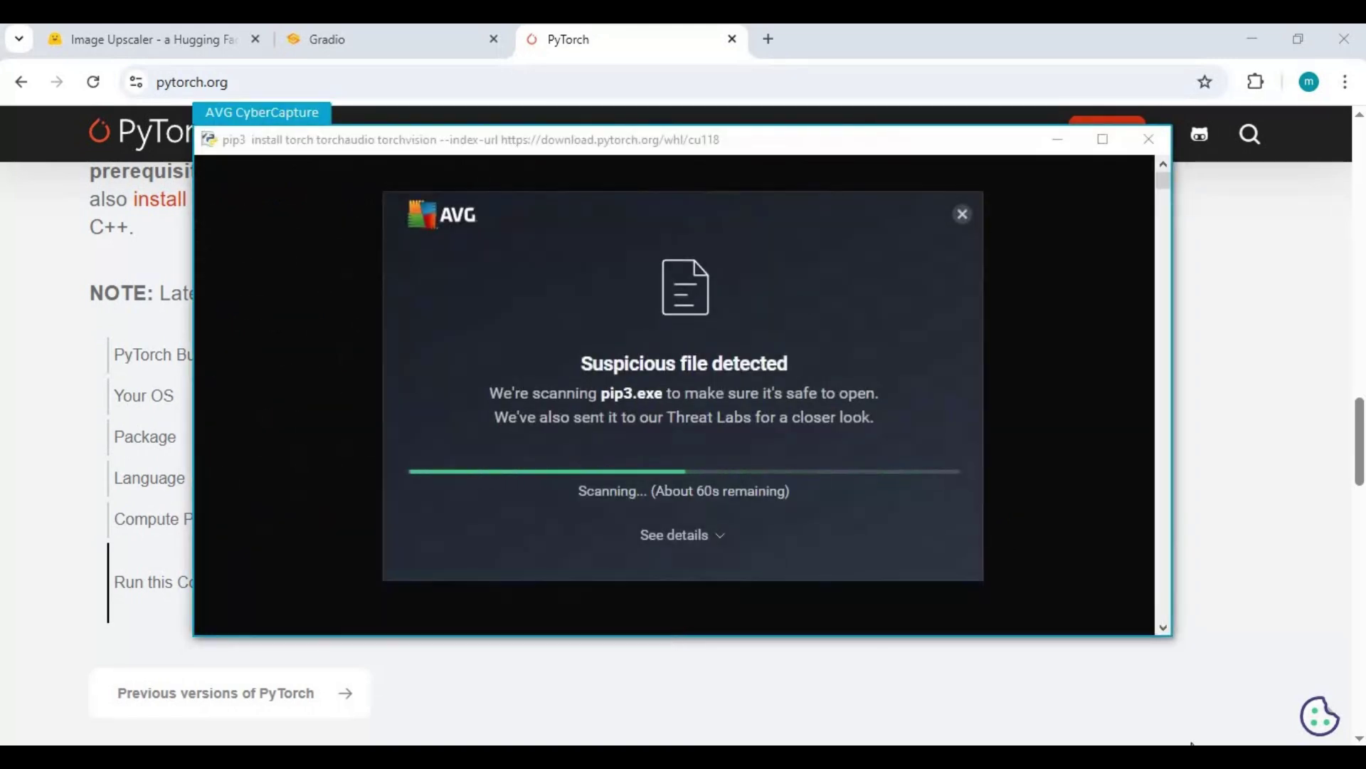
{"action": "left_click", "coordinate": [961, 215]}
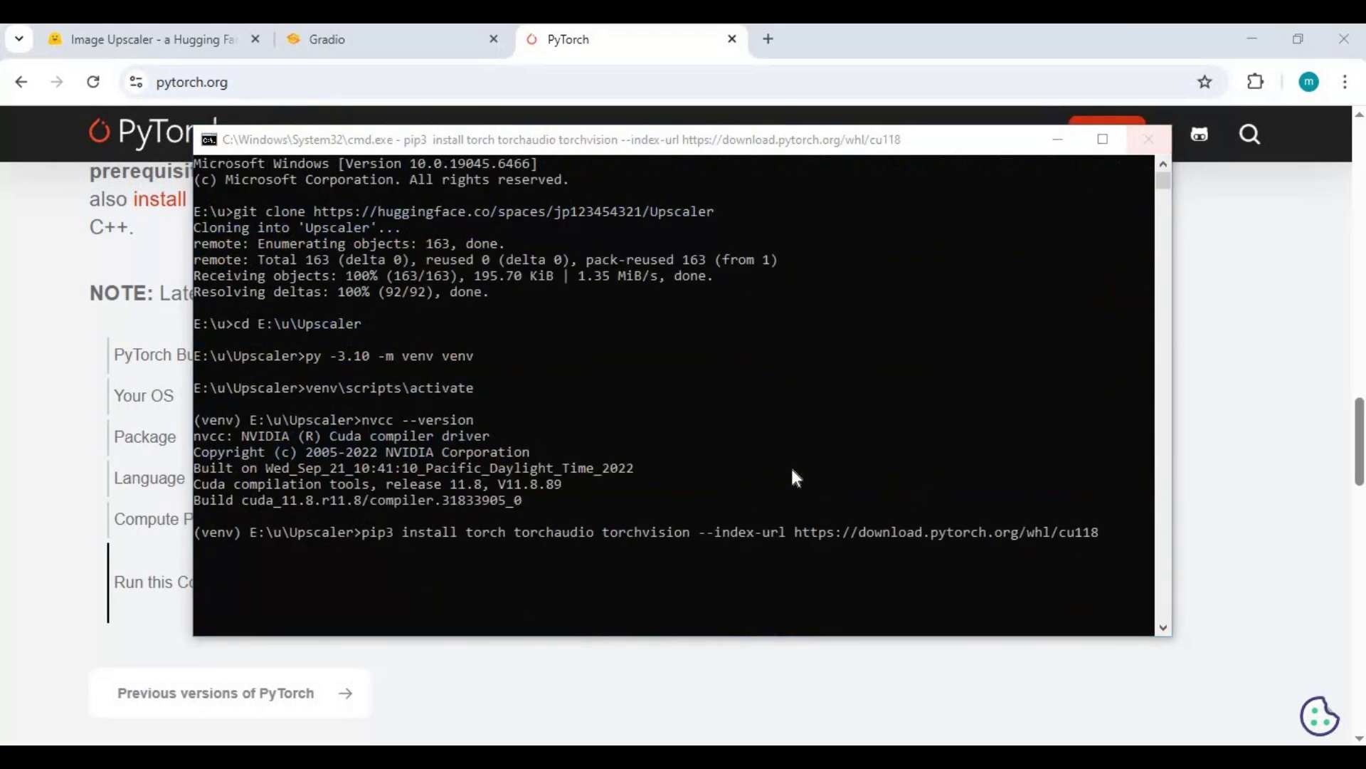
{"action": "left_click", "coordinate": [994, 370]}
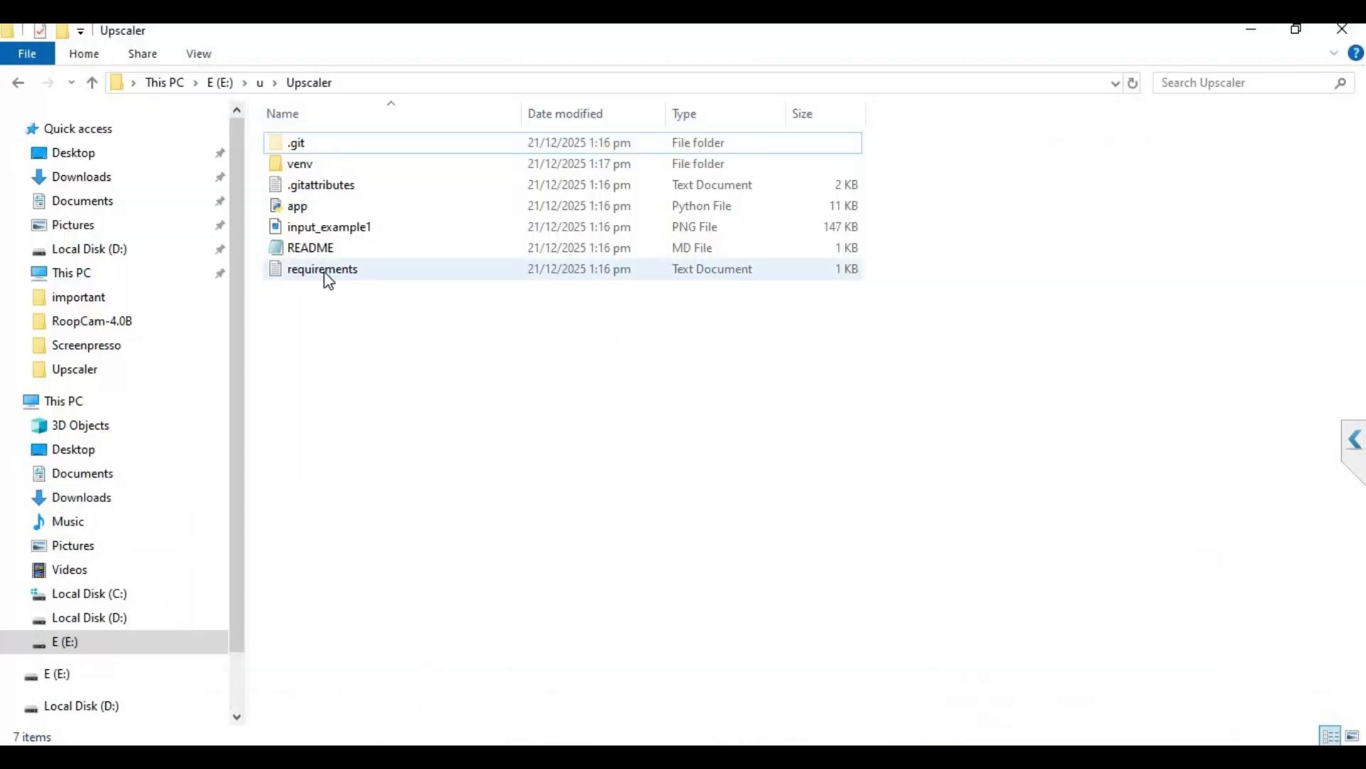
In Notepad, replace requirements' comment and torch lines with 'spaces', then save and close
{"action": "left_click", "coordinate": [324, 278]}
{"action": "double_click", "coordinate": [636, 273]}
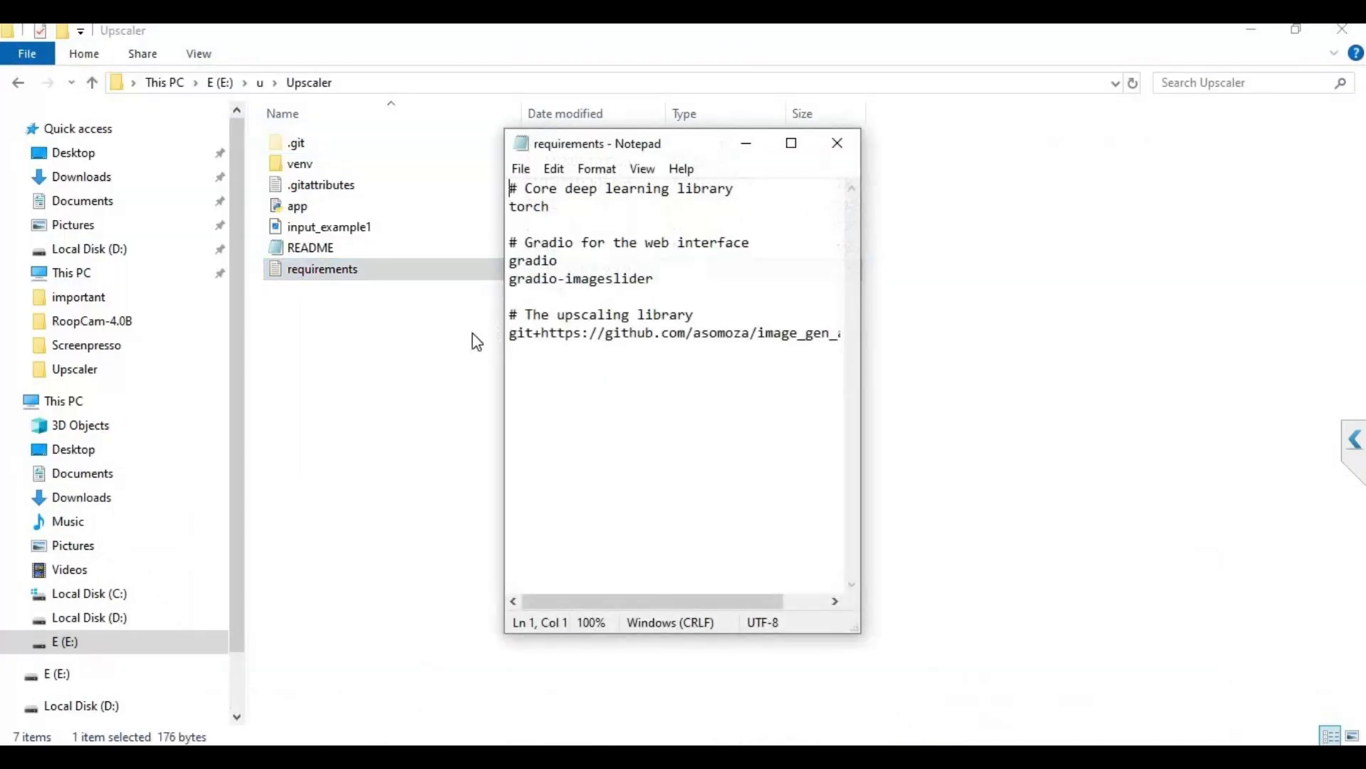
{"action": "left_click_drag", "start_coordinate": [571, 206], "coordinate": [470, 186]}
{"action": "key", "text": "Delete"}
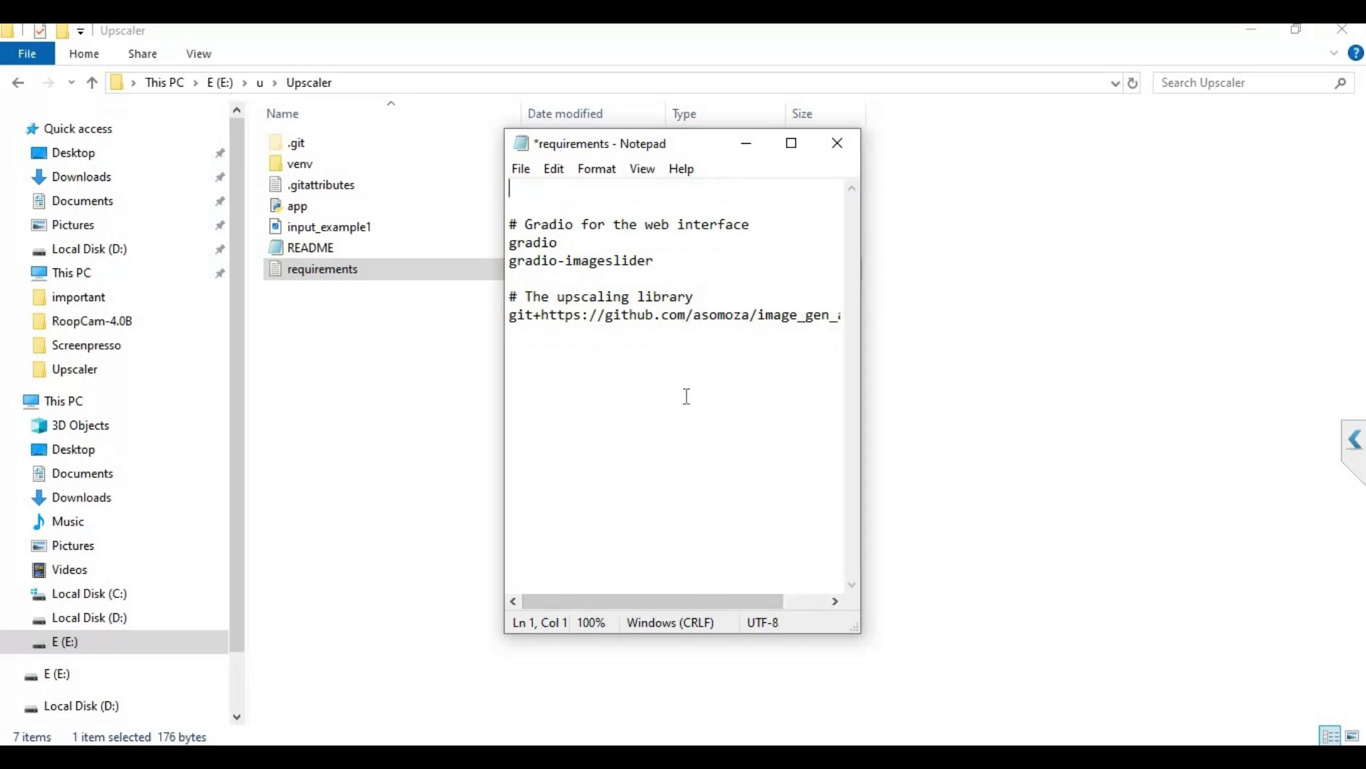
{"action": "type", "text": "spaces"}
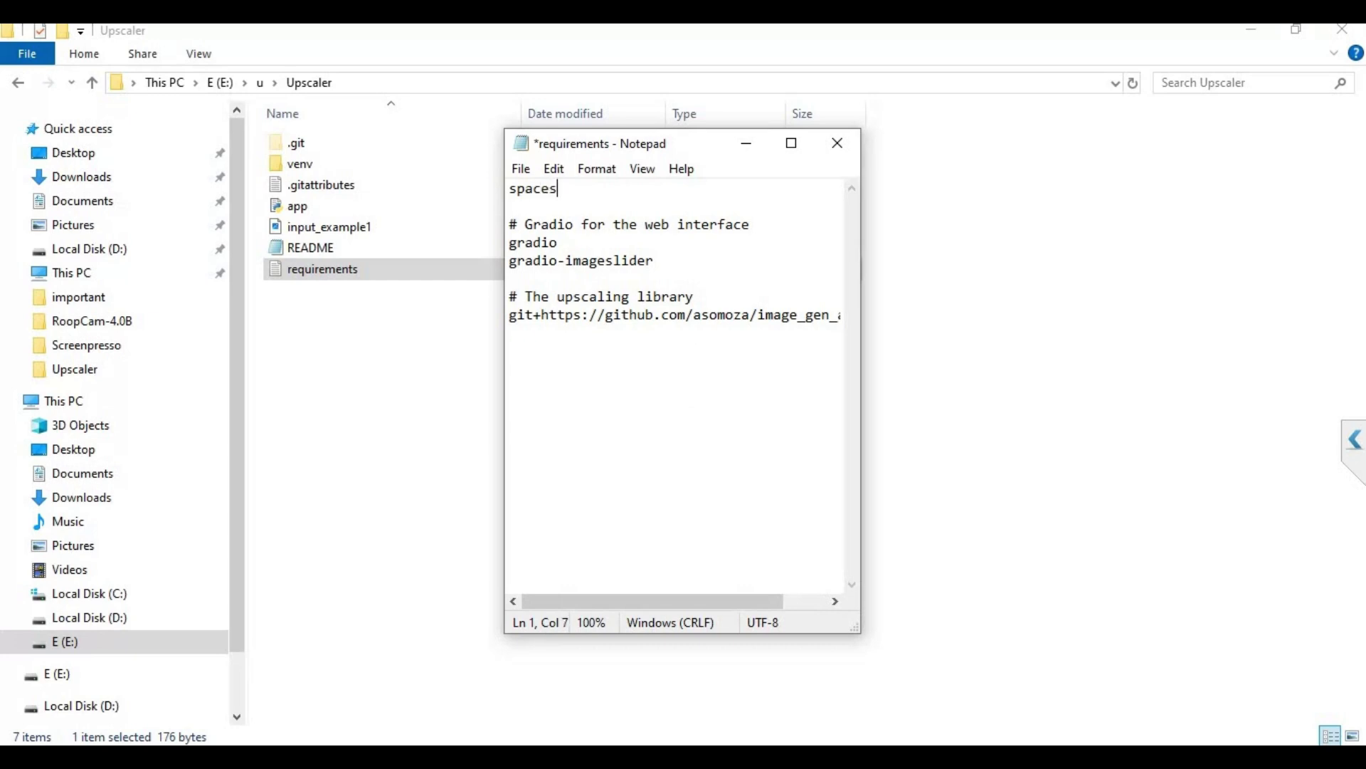
{"action": "left_click", "coordinate": [521, 171]}
{"action": "left_click", "coordinate": [570, 259]}
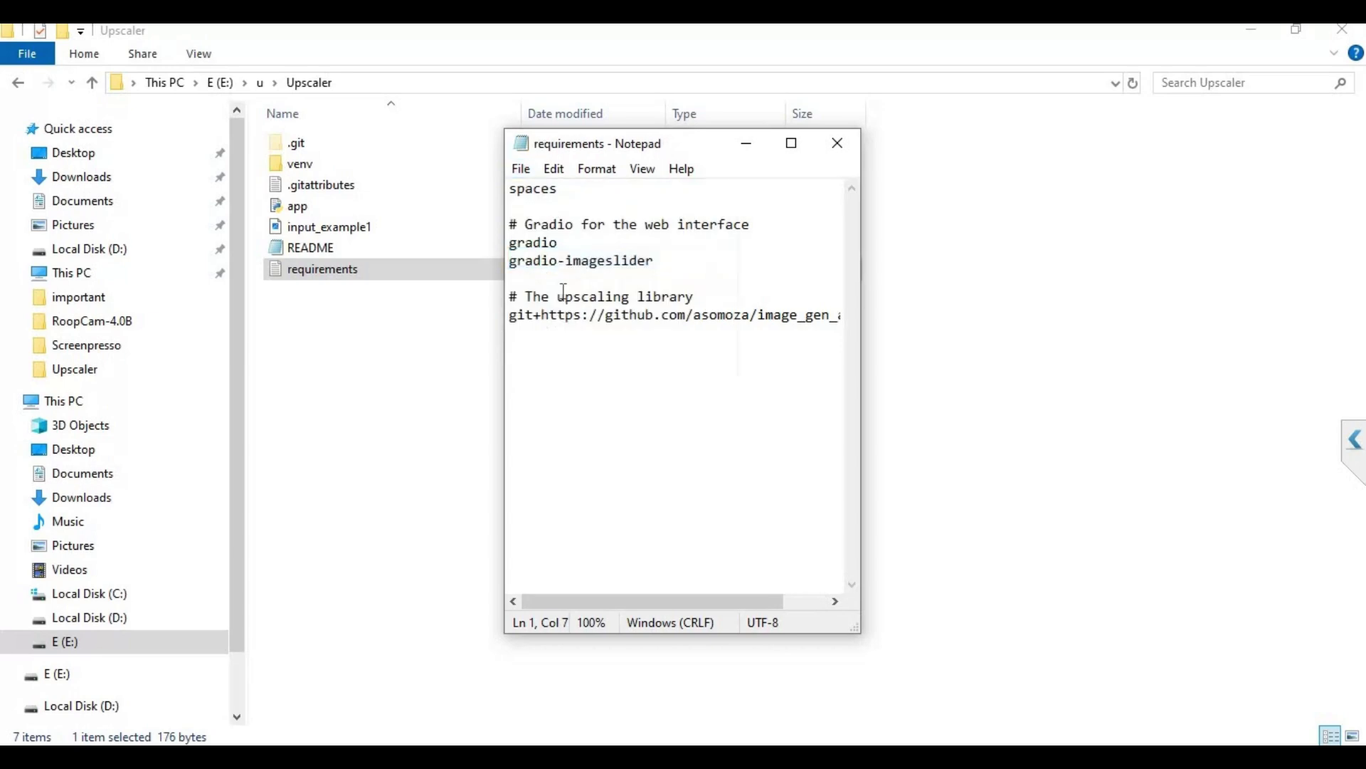
{"action": "left_click", "coordinate": [848, 155]}
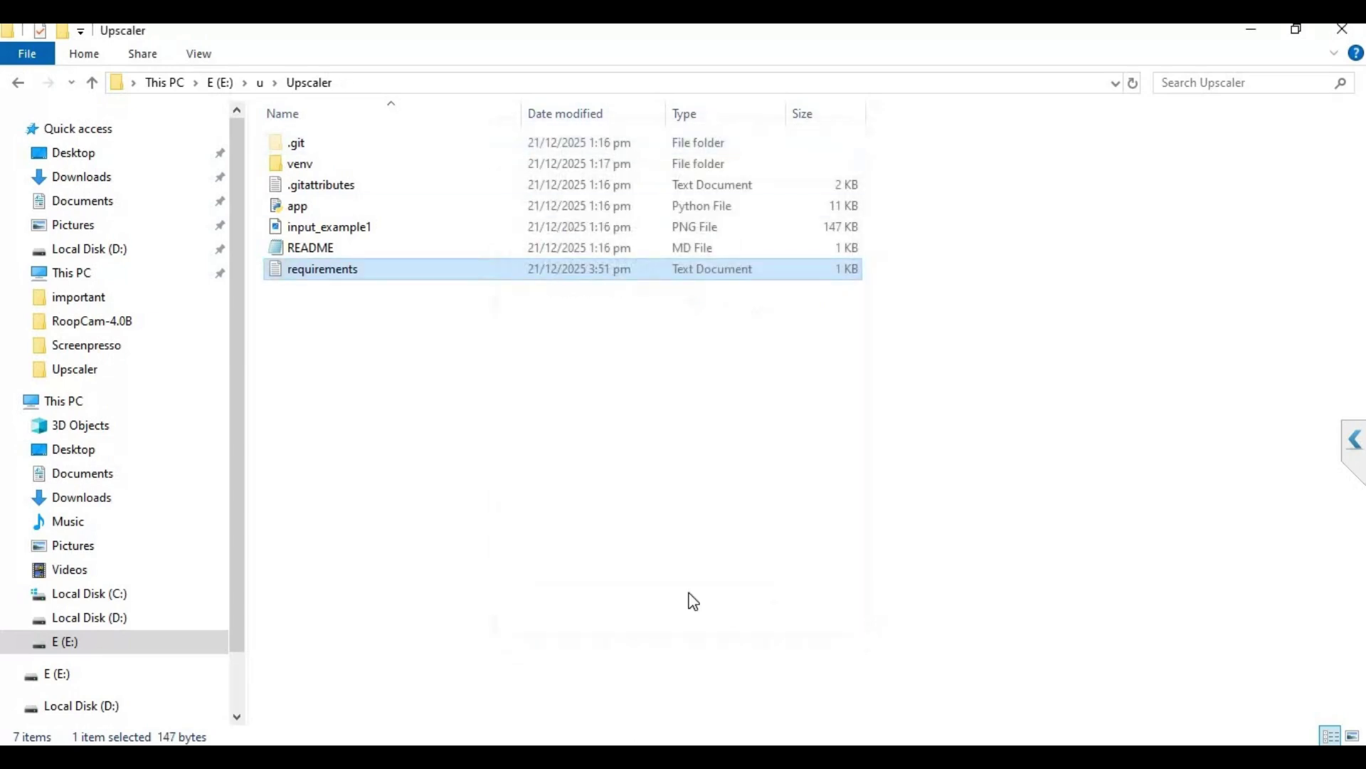
Run pip install -r requirements.txt in the venv, installing gradio 6.2.0, image_gen_aux and transformers
{"action": "key", "text": "alt+Tab"}
{"action": "type", "text": "p"}
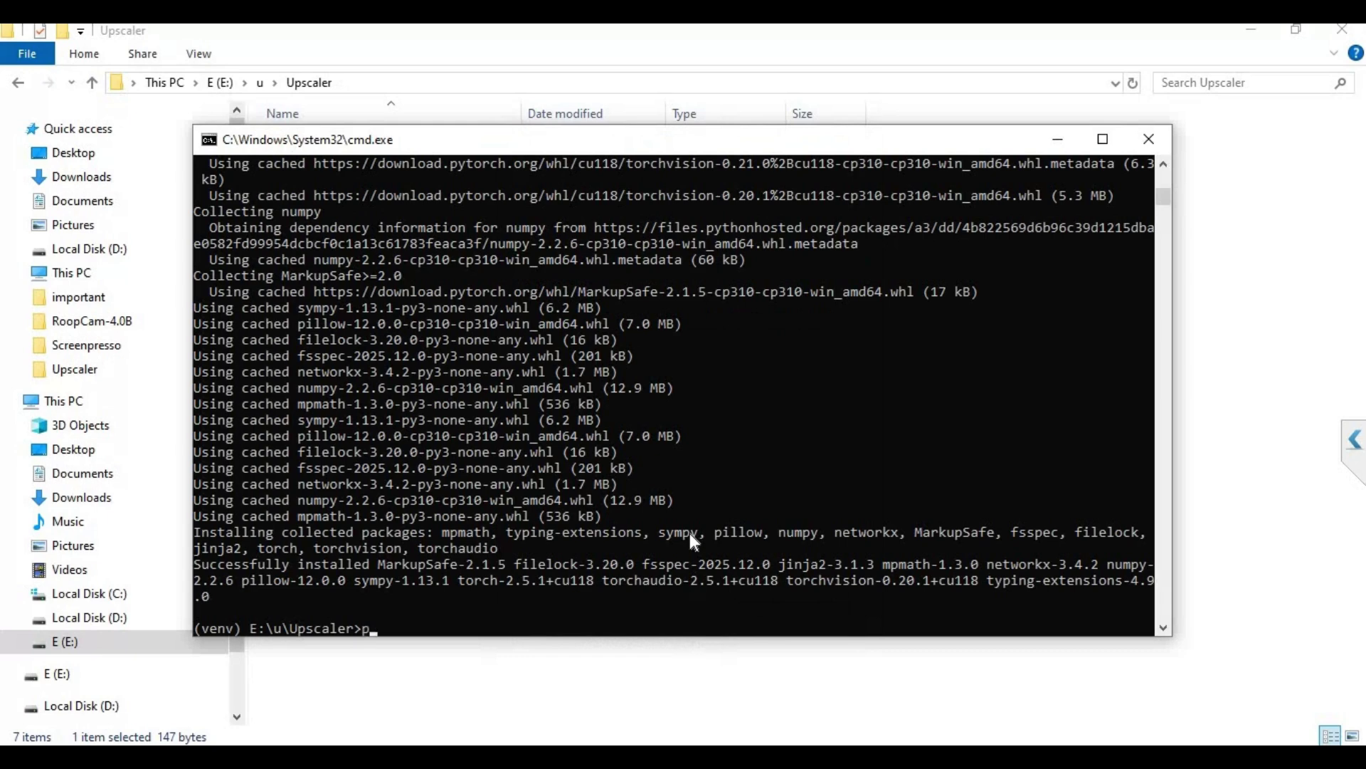
{"action": "type", "text": "ip install -r require"}
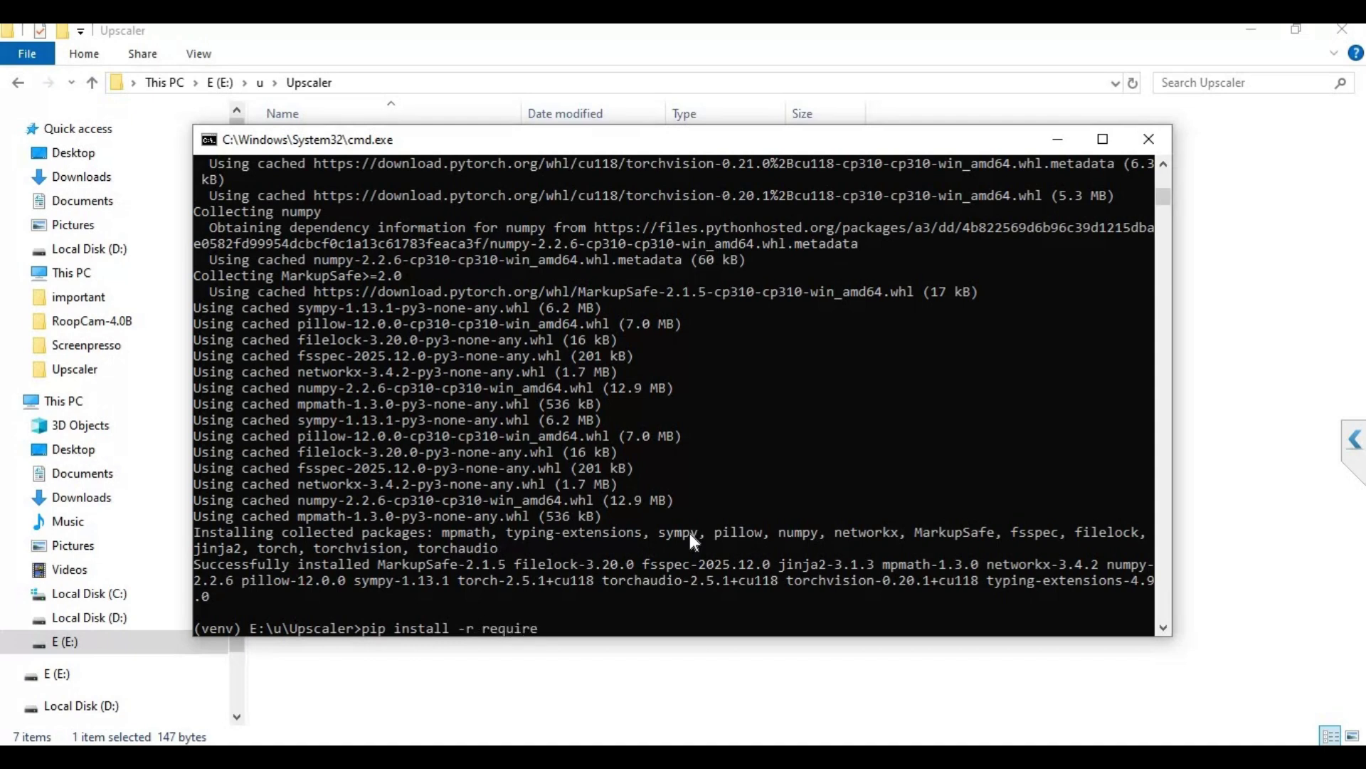
{"action": "type", "text": "ments.txt"}
{"action": "key", "text": "Return"}
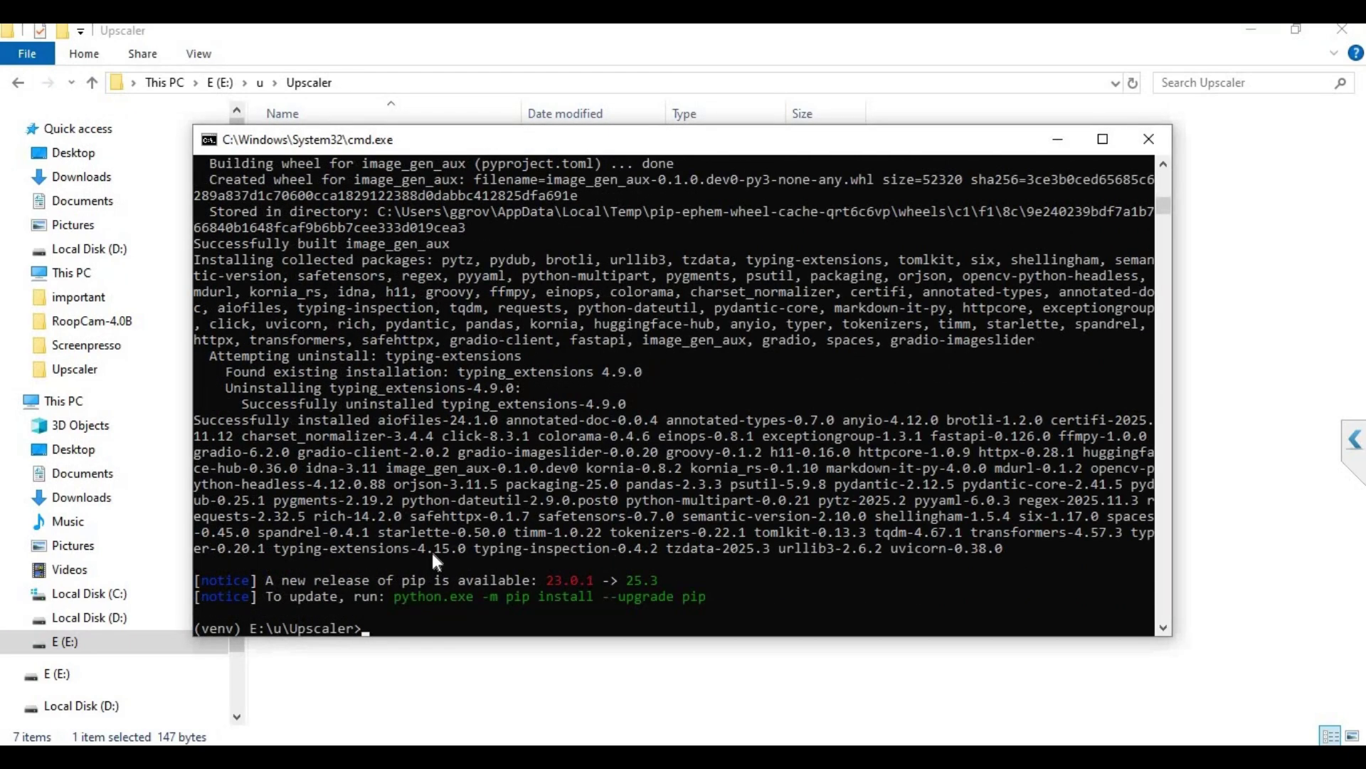
{"action": "type", "text": "python app.py"}
{"action": "key", "text": "Return"}
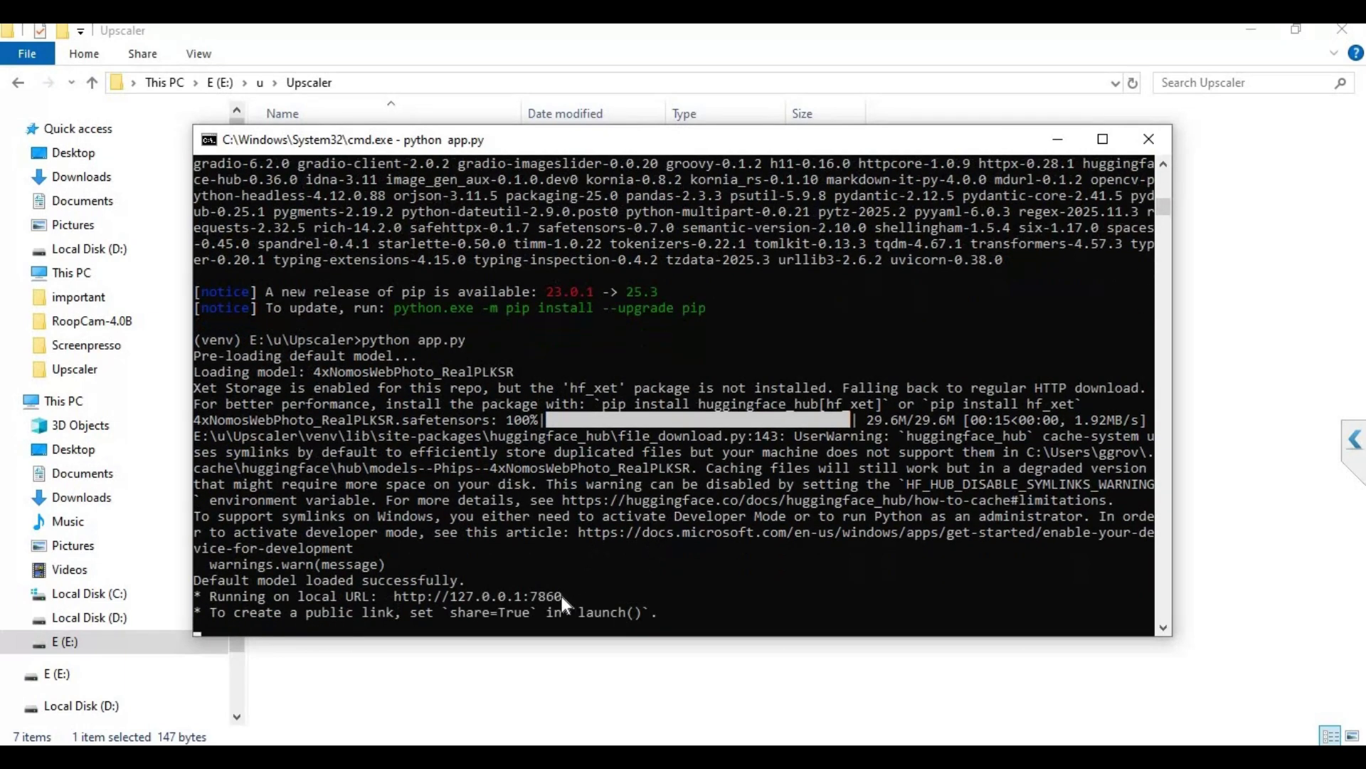
{"action": "left_click_drag", "start_coordinate": [571, 596], "coordinate": [385, 595]}
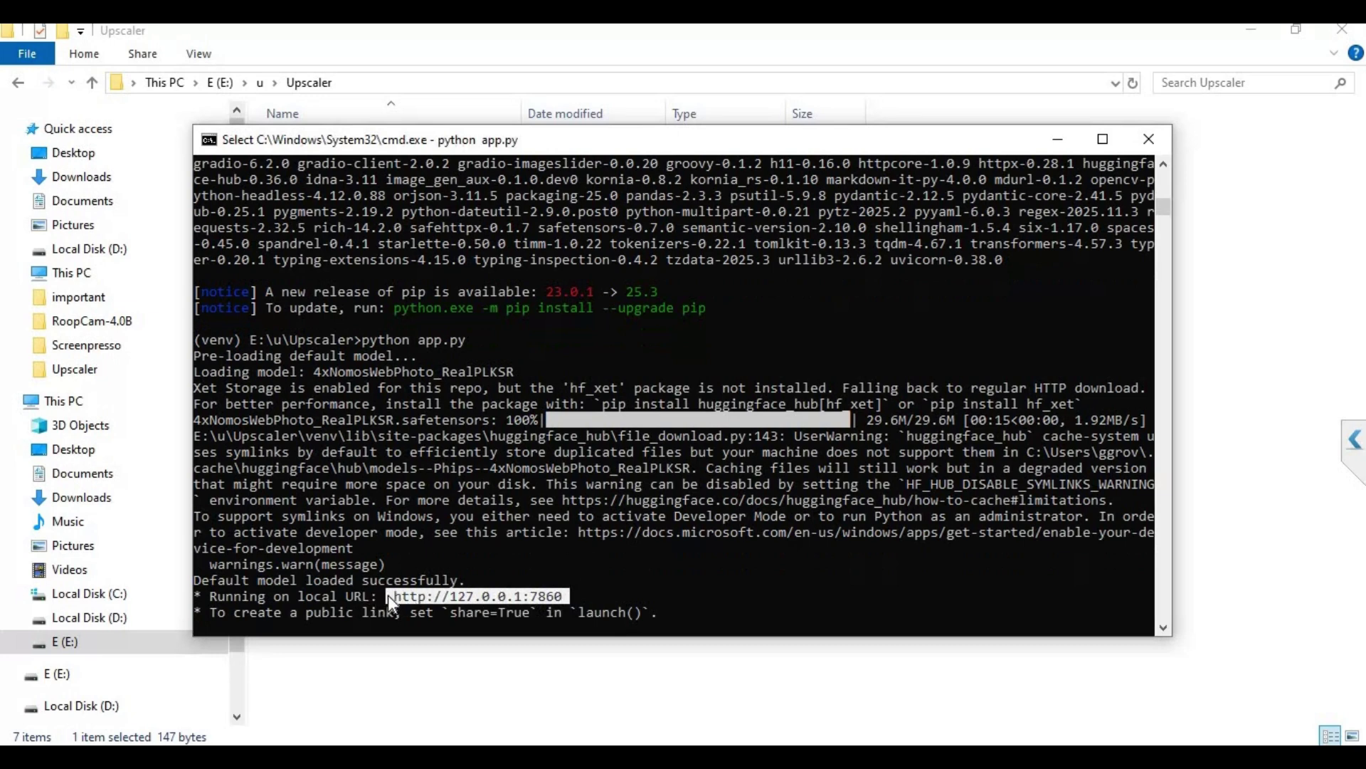
Open the local Image Upscaler at 127.0.0.1:7860 in a new Chrome tab
{"action": "mouse_move", "coordinate": [607, 756]}
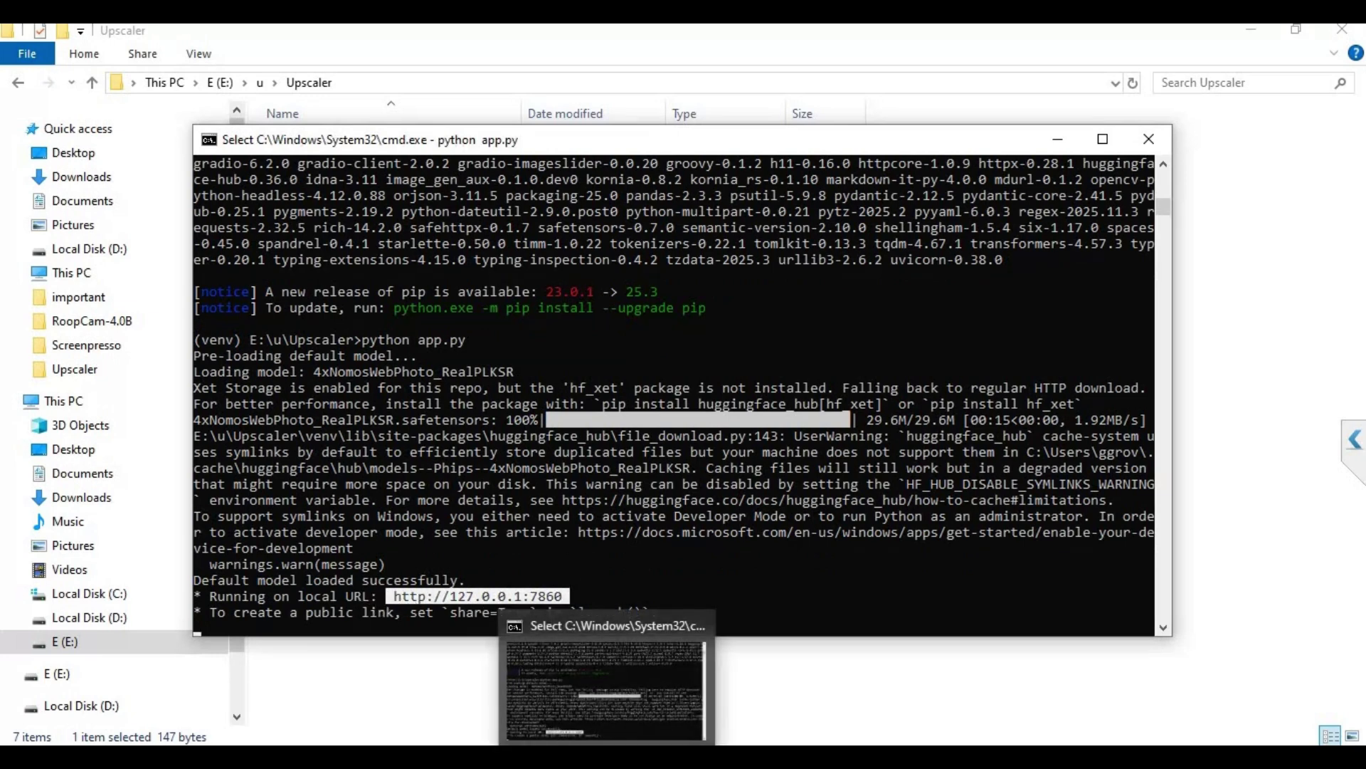
{"action": "key", "text": "ctrl+c"}
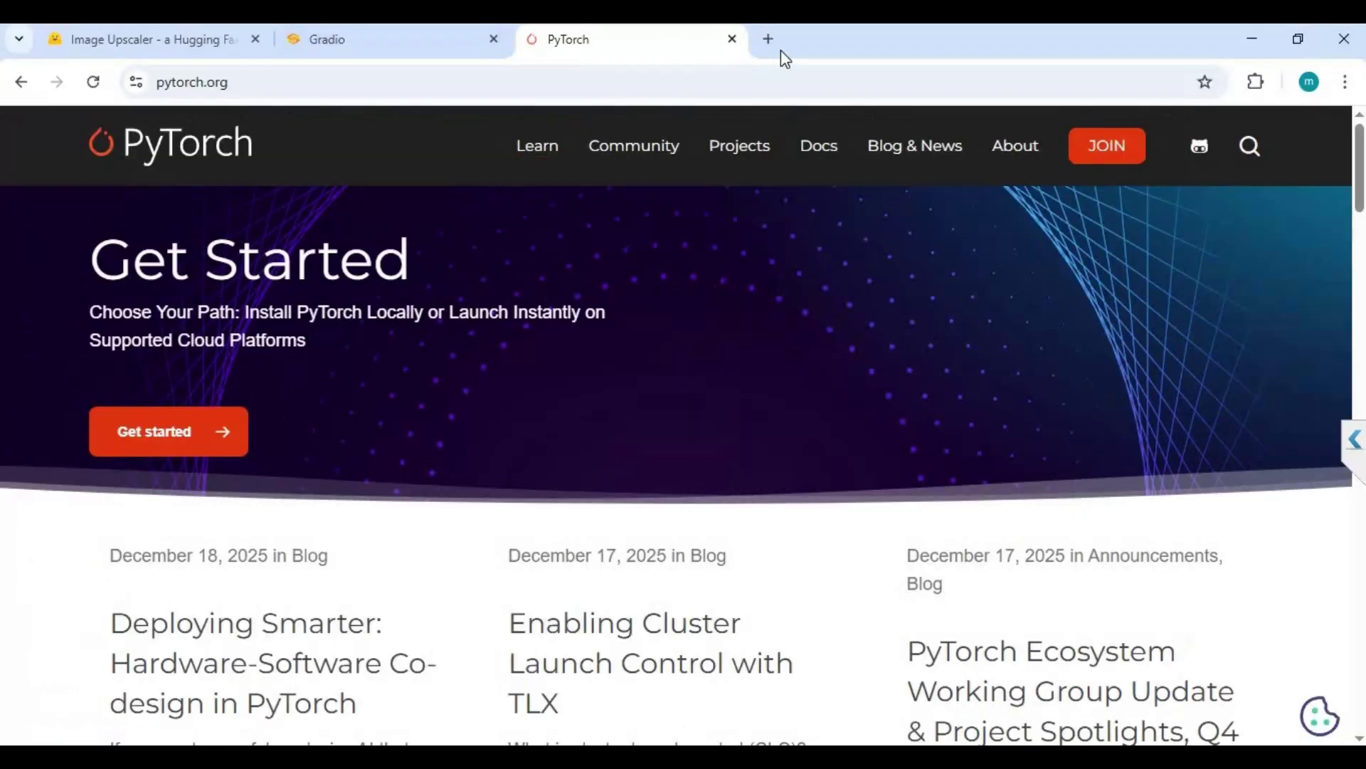
{"action": "left_click", "coordinate": [771, 39]}
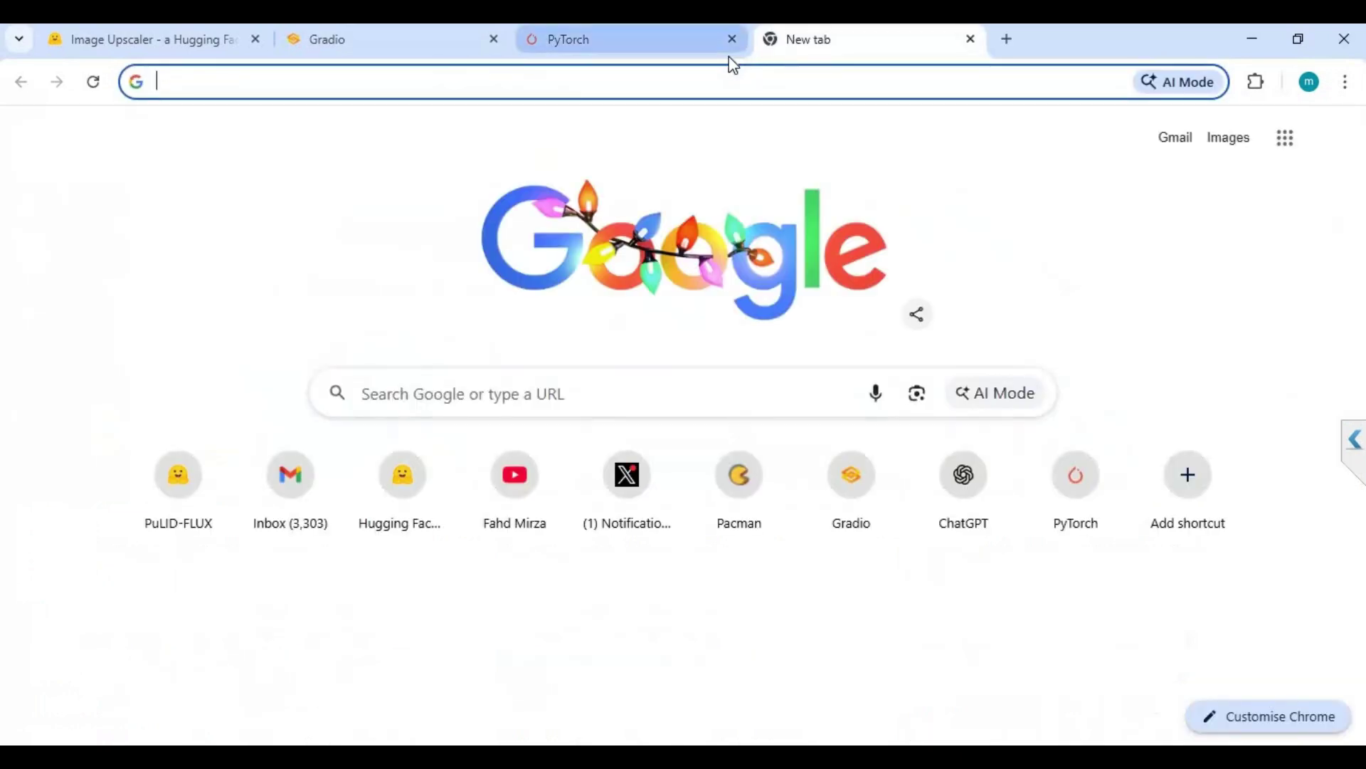
{"action": "key", "text": "ctrl+v"}
{"action": "key", "text": "Return"}
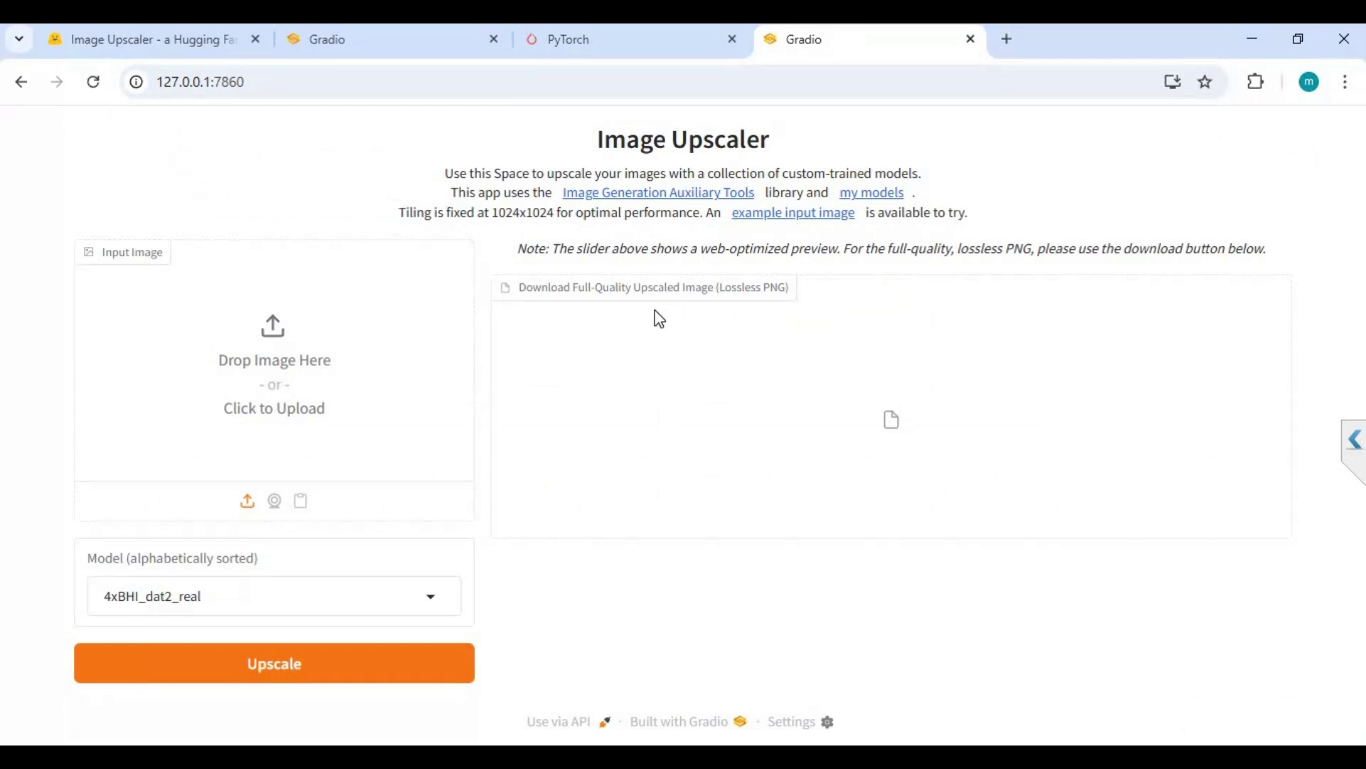
Create a new empty text document in the Upscaler folder in File Explorer
{"action": "key", "text": "alt+Tab"}
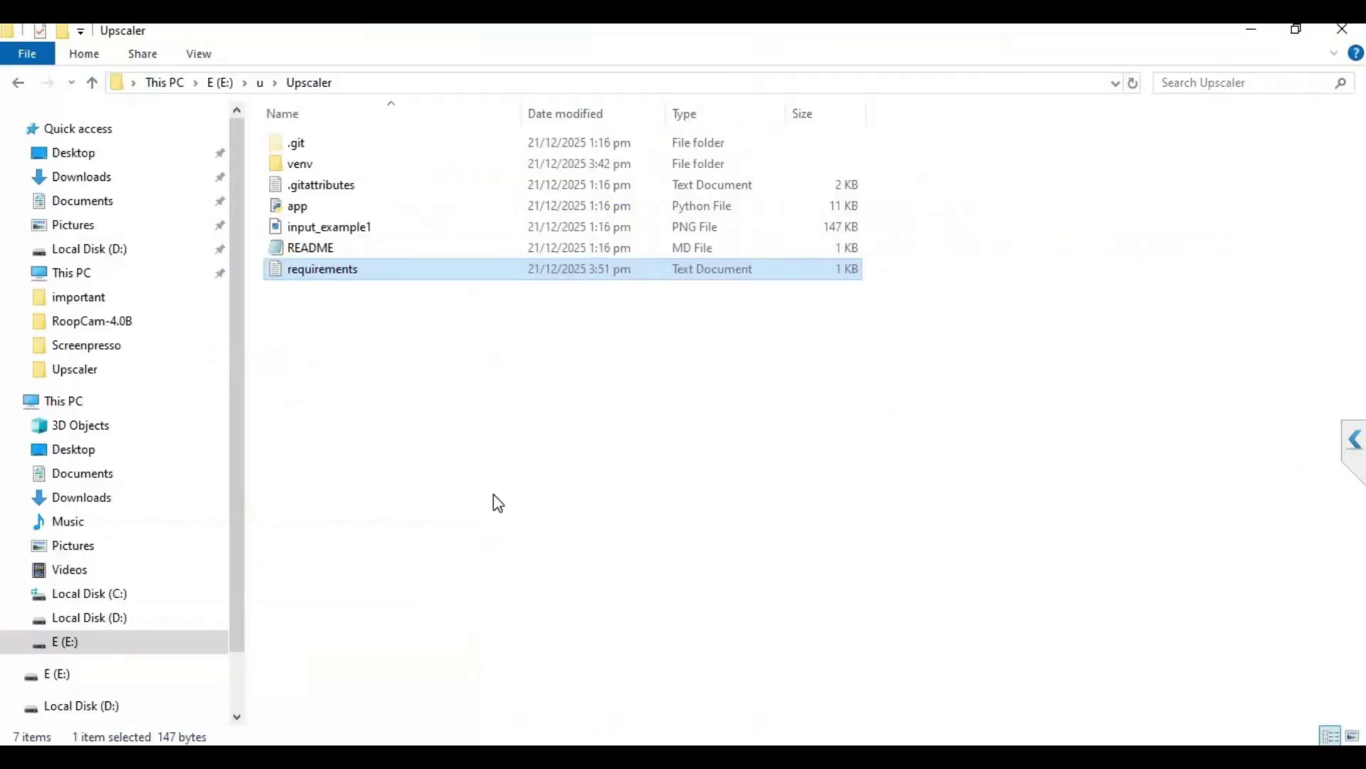
{"action": "right_click", "coordinate": [366, 370]}
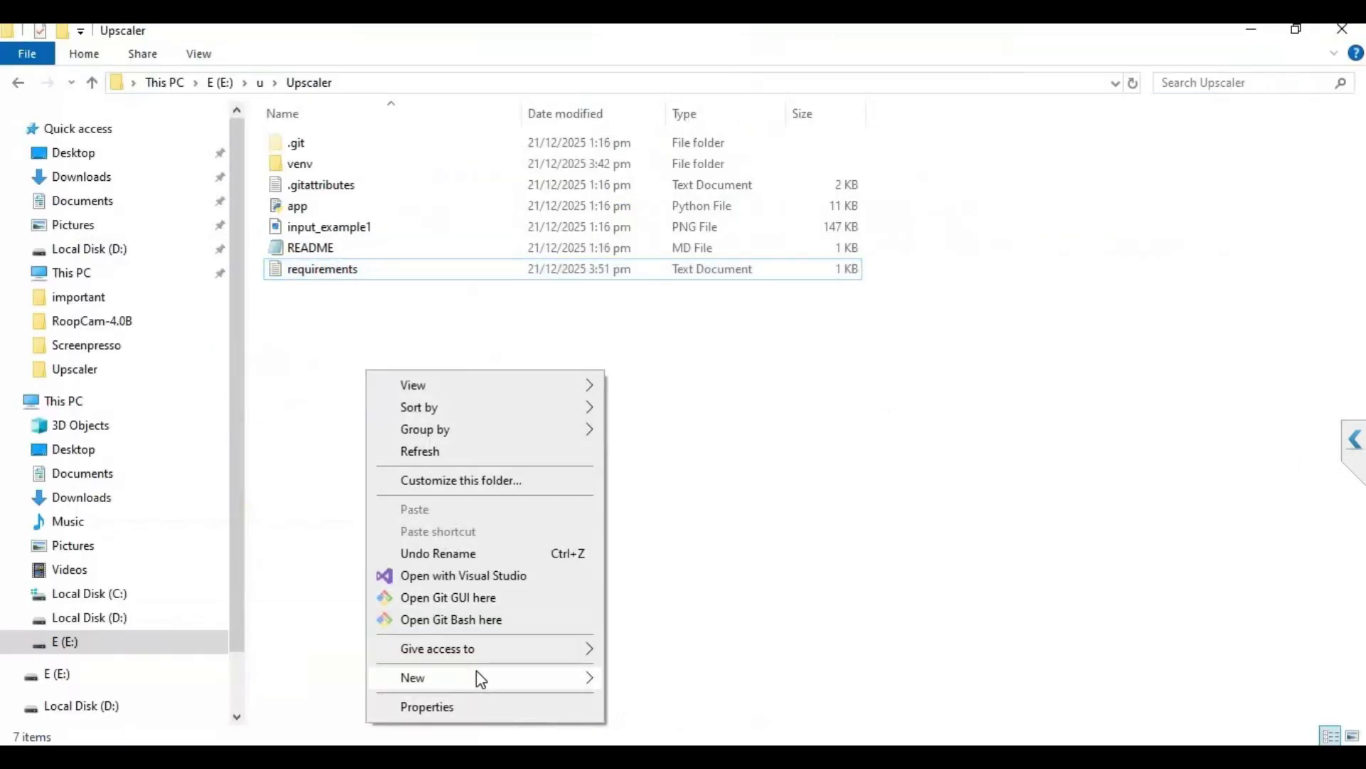
{"action": "mouse_move", "coordinate": [476, 669]}
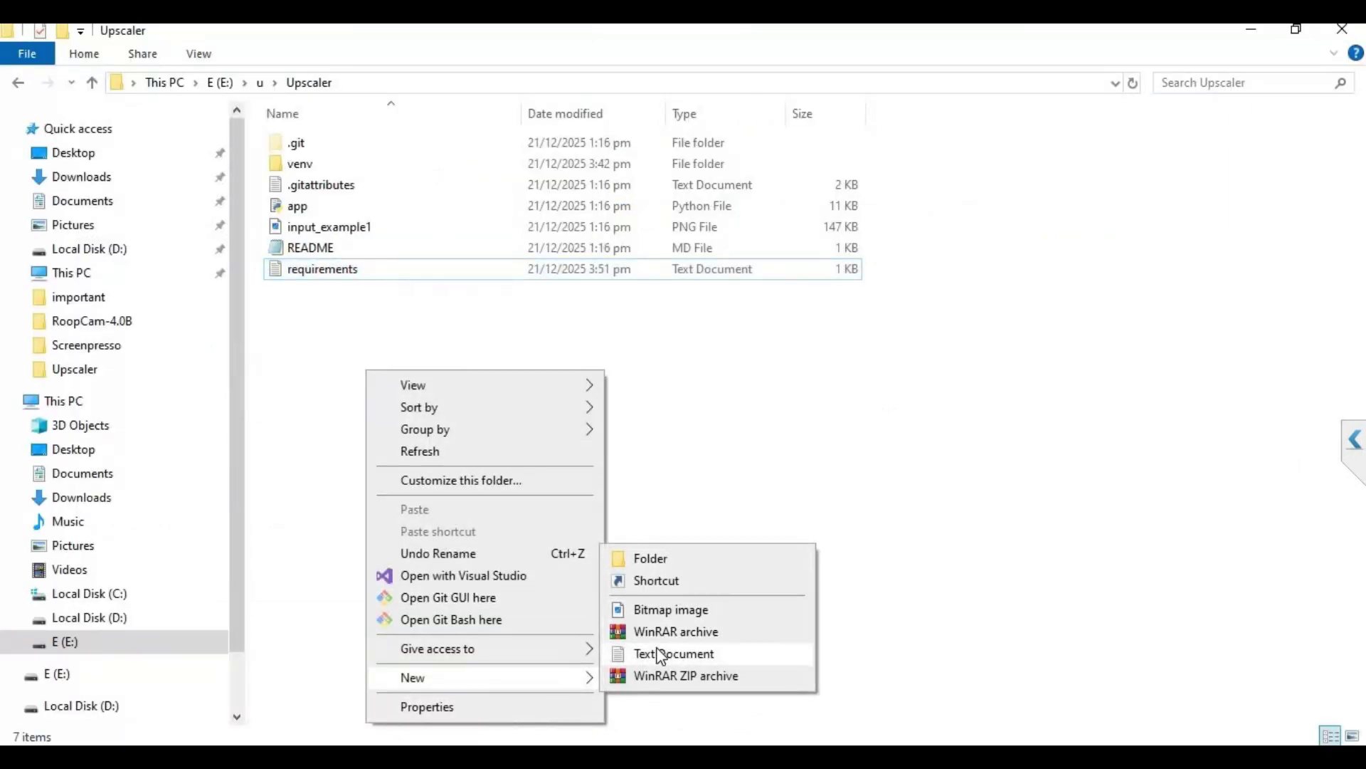
{"action": "left_click", "coordinate": [652, 653]}
{"action": "left_click", "coordinate": [332, 253]}
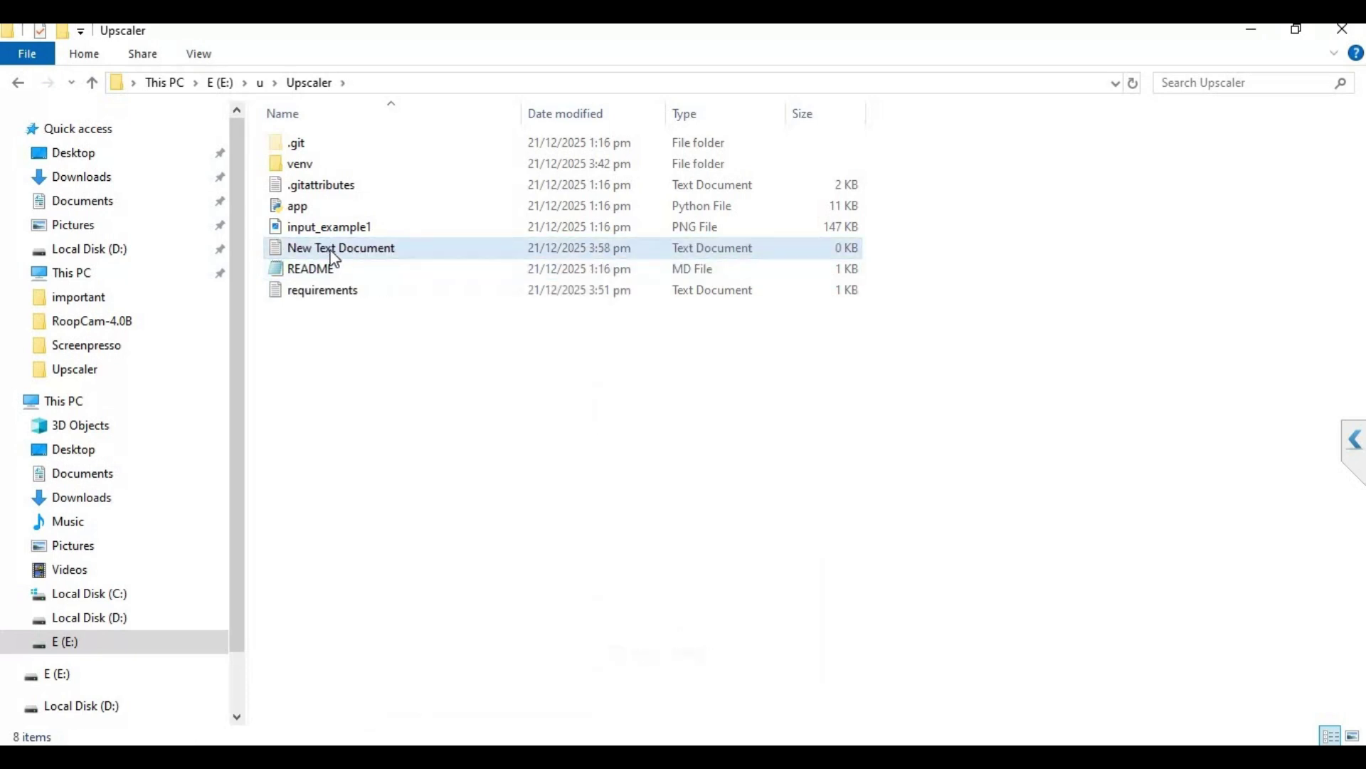
{"action": "double_click", "coordinate": [334, 258]}
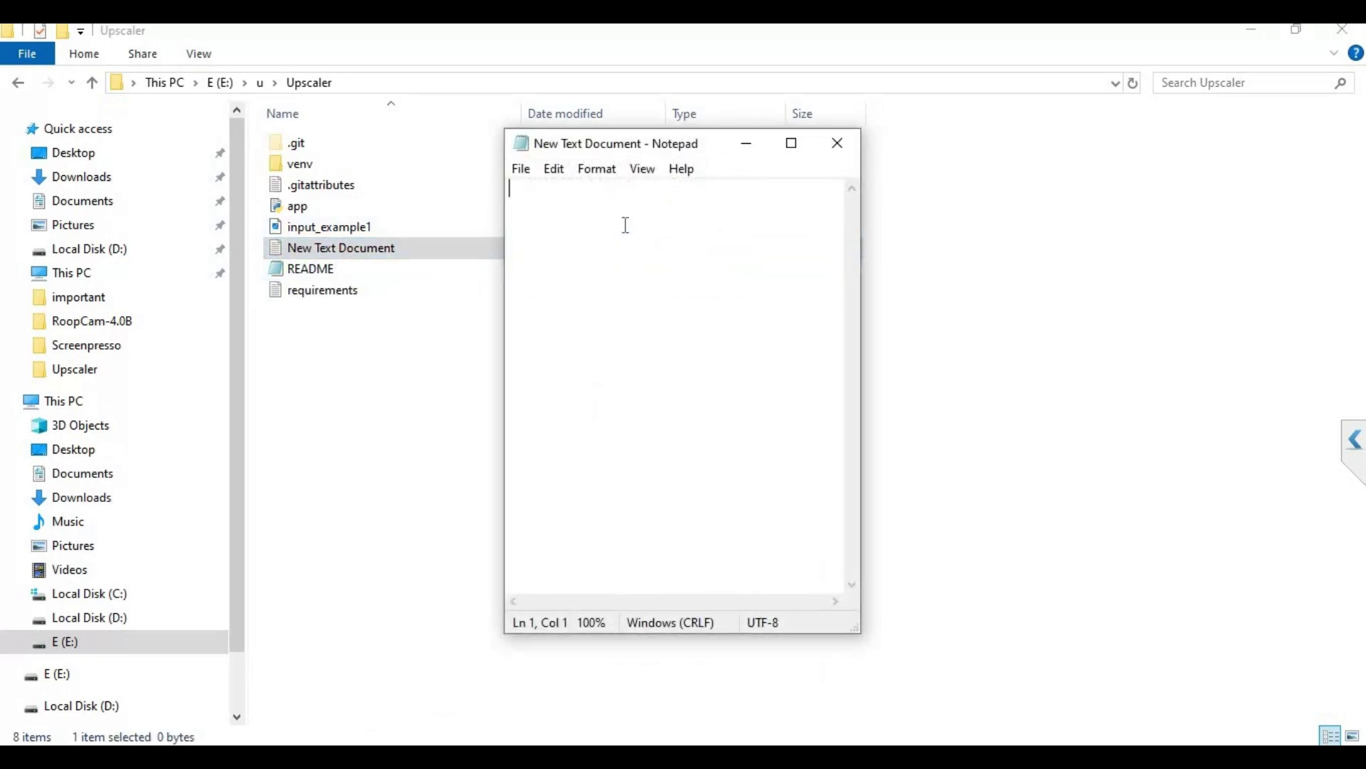
{"action": "type", "text": "@"}
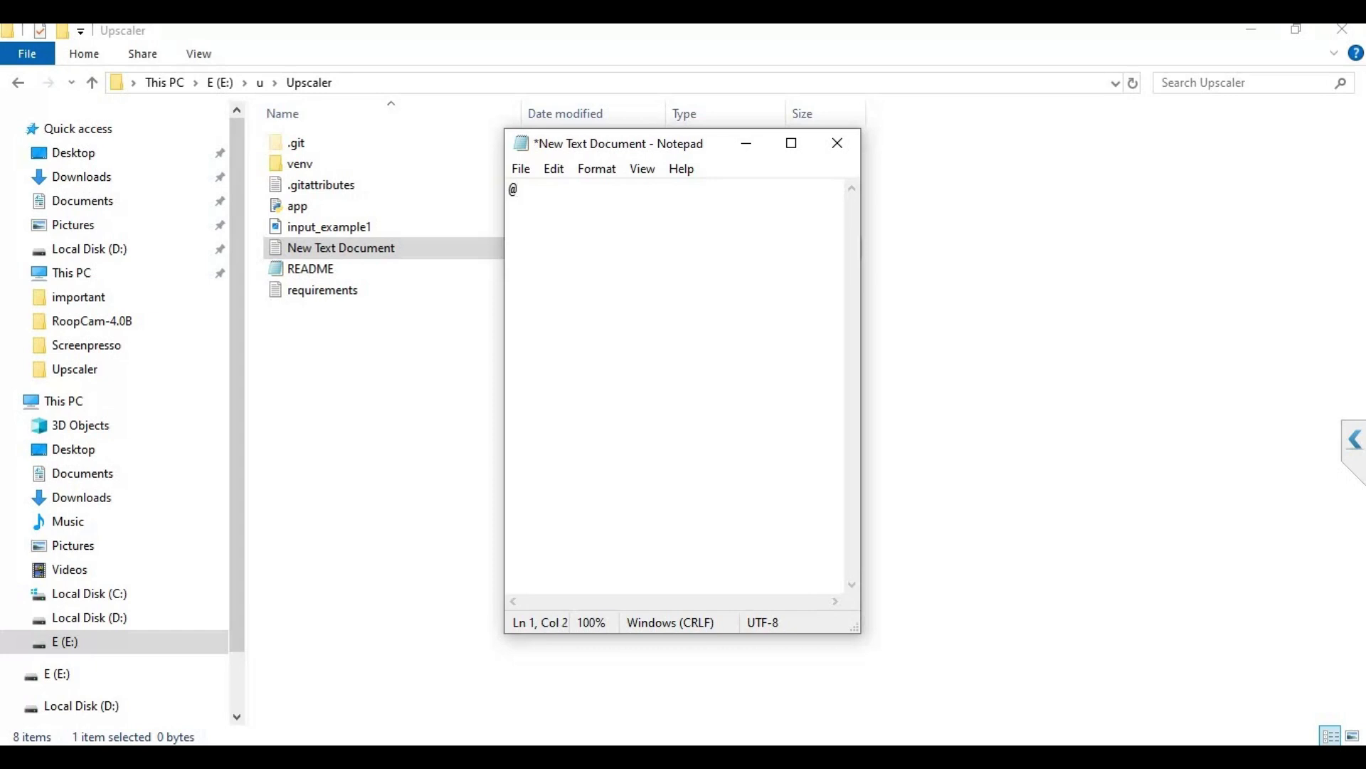
{"action": "type", "text": "echo o"}
{"action": "type", "text": "ff "}
{"action": "type", "text": "call"}
{"action": "type", "text": "venv\\"}
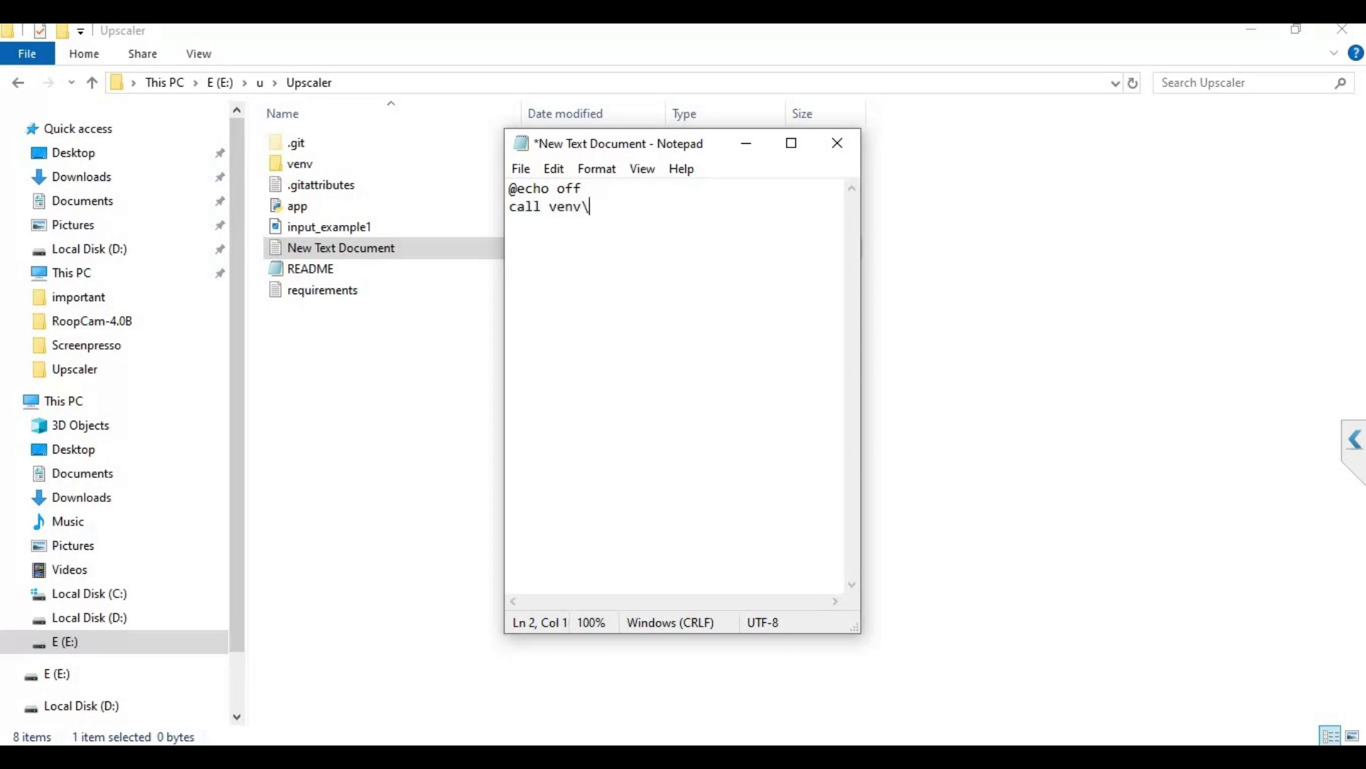
{"action": "type", "text": "scripts\\activate"}
{"action": "key", "text": "Return"}
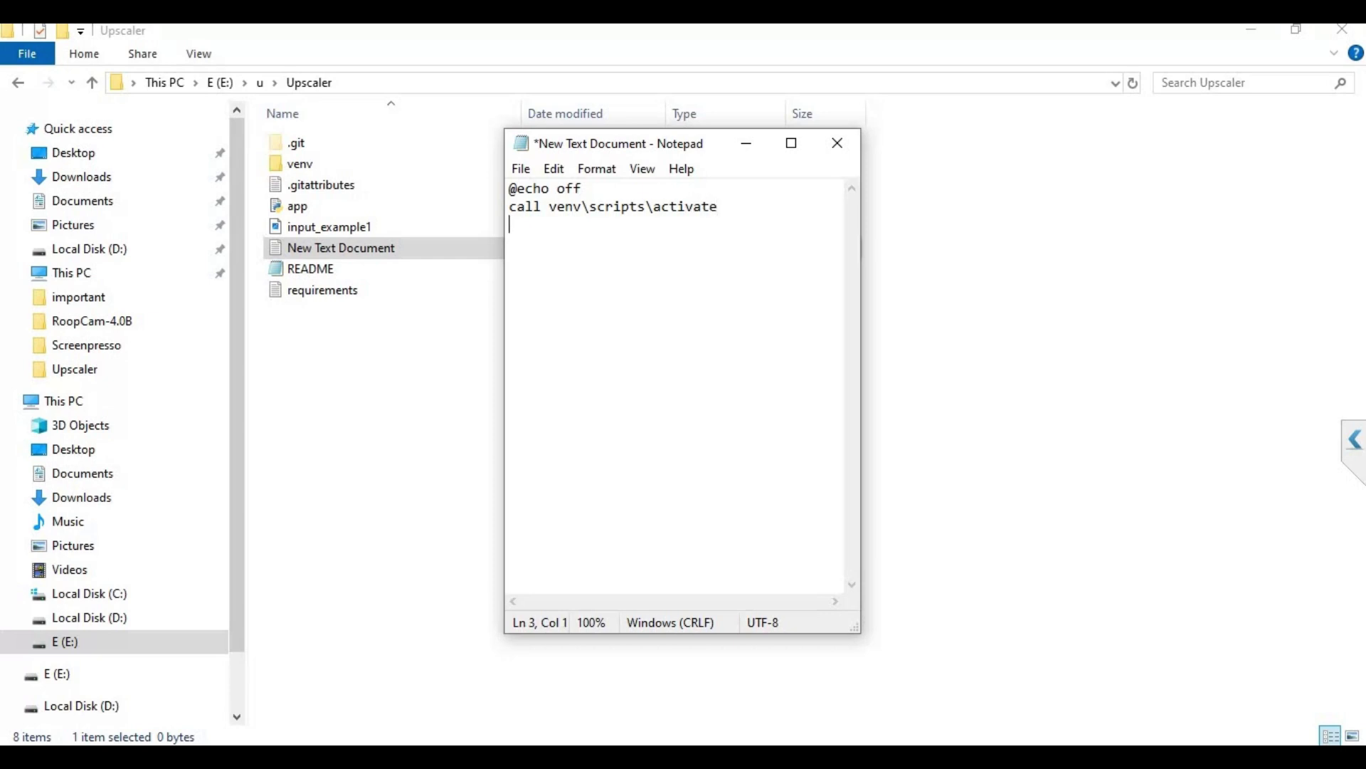
{"action": "type", "text": "python a"}
{"action": "type", "text": "pp.py "}
{"action": "type", "text": "pause"}
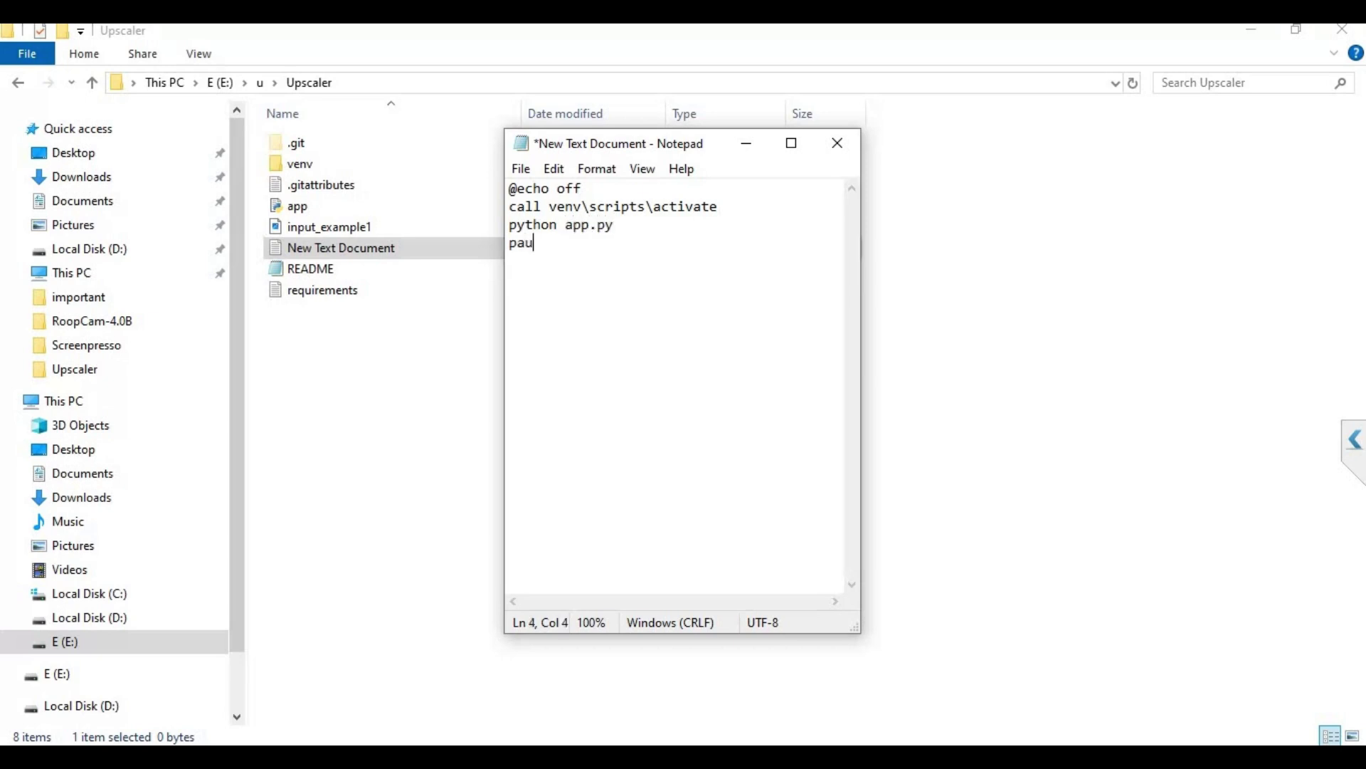
Save the script, close Notepad, and reopen the saved document
{"action": "left_click", "coordinate": [522, 169]}
{"action": "left_click", "coordinate": [571, 258]}
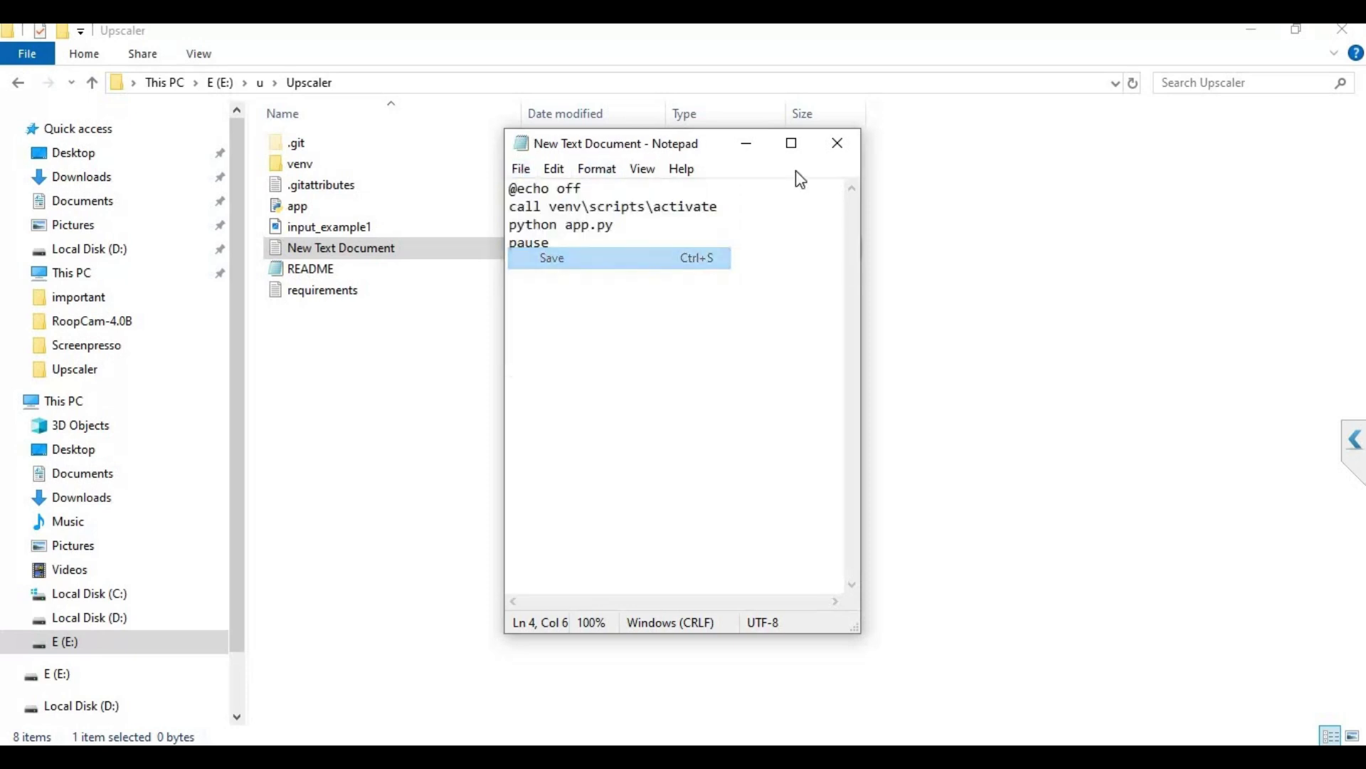
{"action": "left_click", "coordinate": [837, 143]}
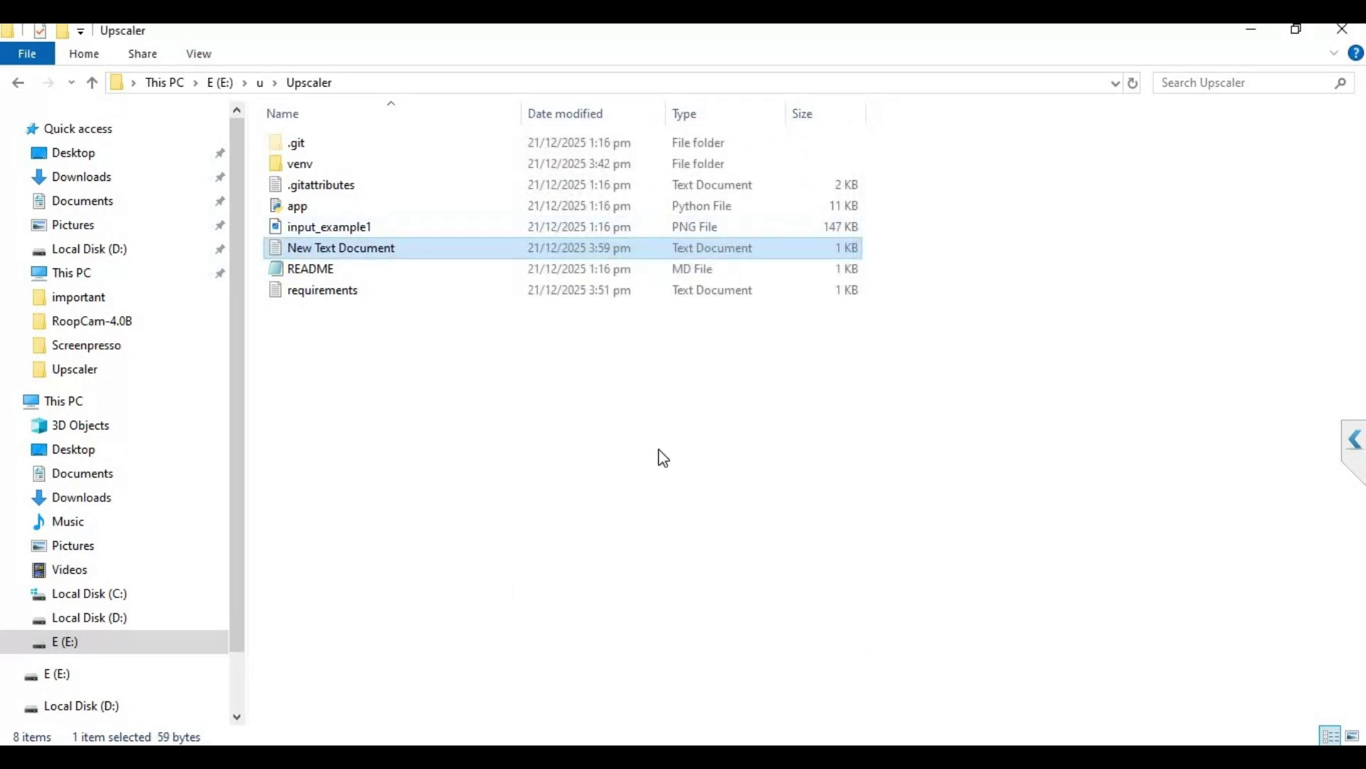
{"action": "double_click", "coordinate": [377, 249]}
Save the script under the name Run.bat
{"action": "left_click", "coordinate": [522, 168]}
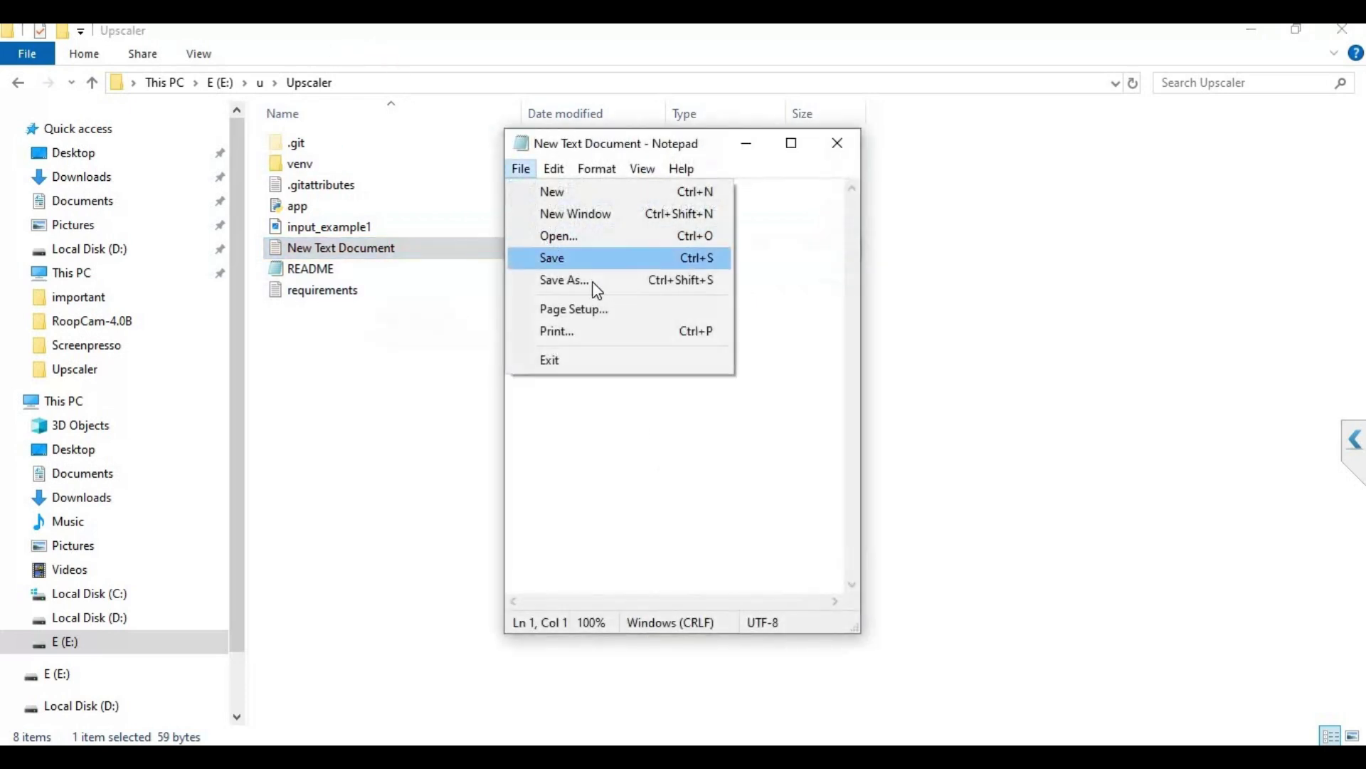
{"action": "left_click", "coordinate": [725, 282]}
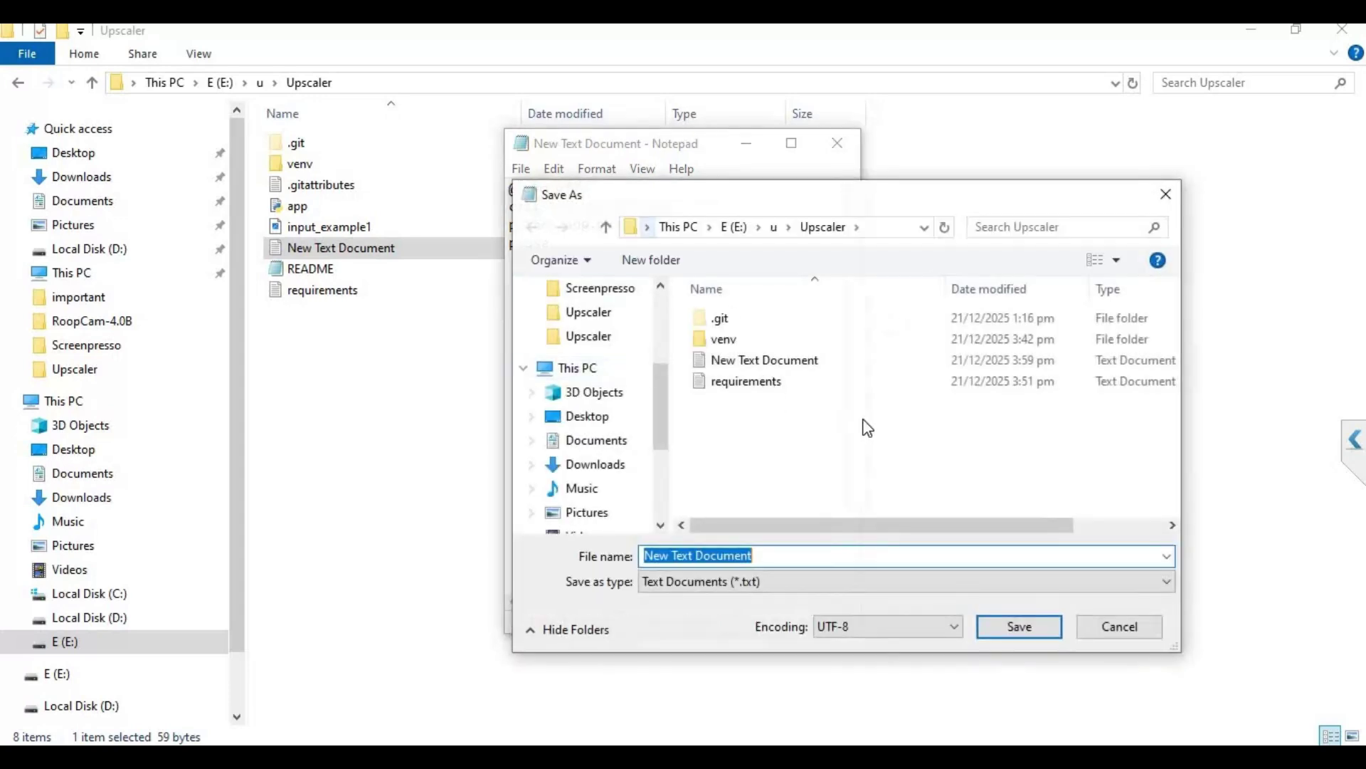
{"action": "type", "text": "Run"}
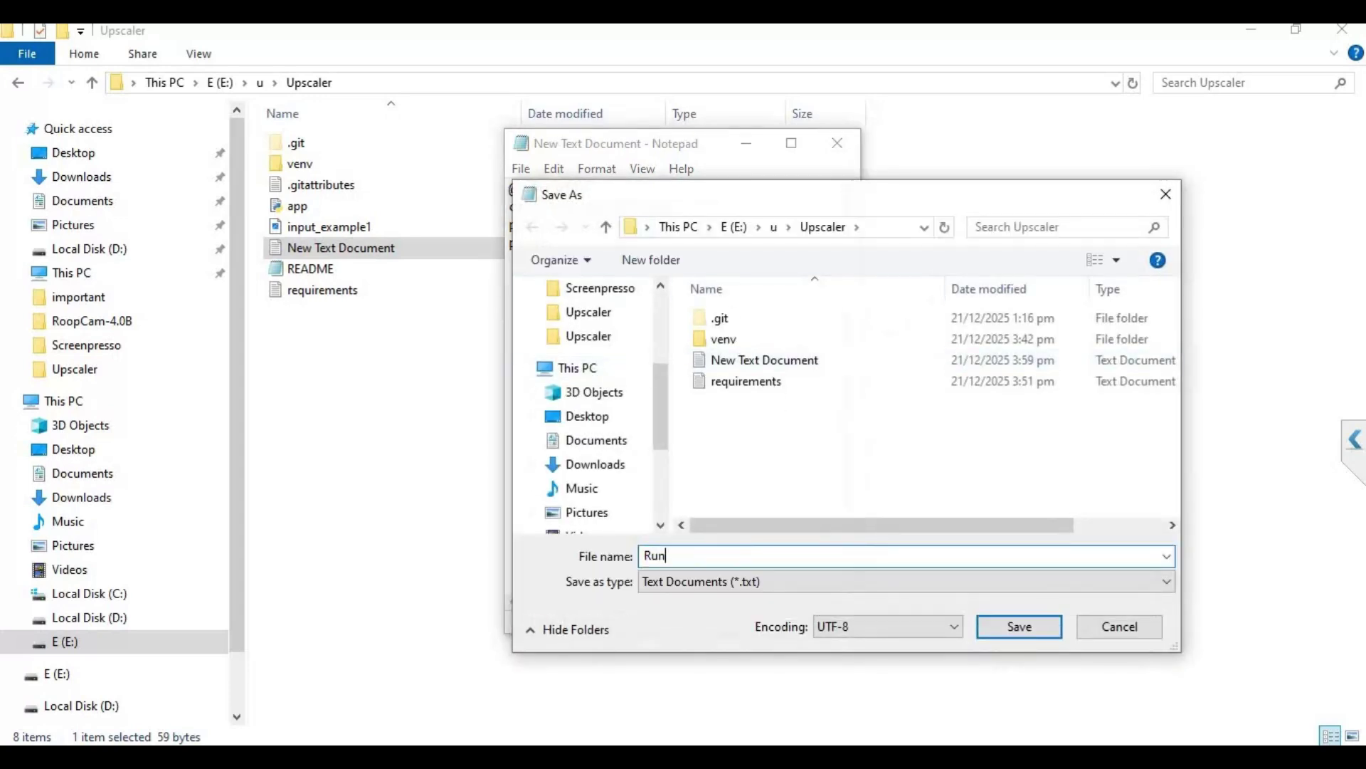
{"action": "type", "text": ".bat"}
{"action": "key", "text": "Return"}
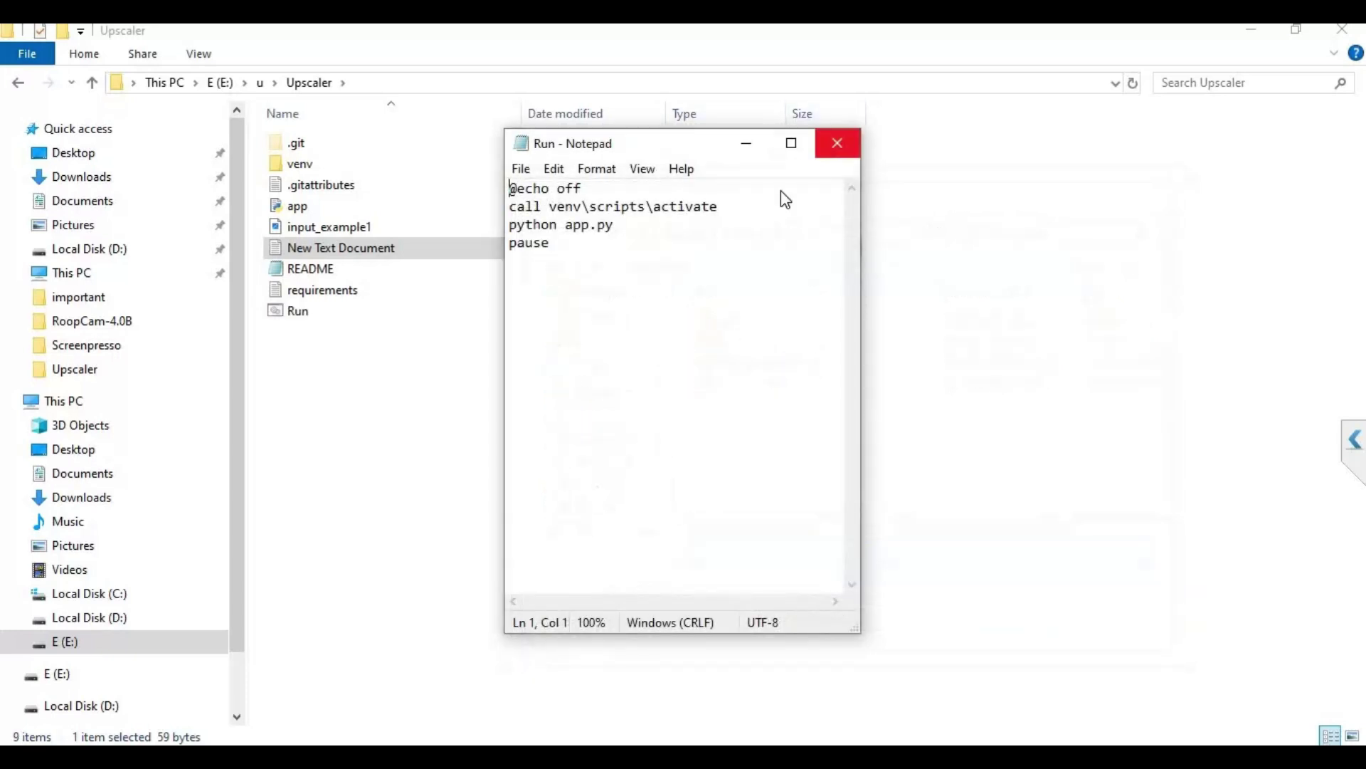
Close Notepad and launch Run.bat from the Upscaler folder
{"action": "left_click", "coordinate": [837, 143]}
{"action": "left_click", "coordinate": [306, 290]}
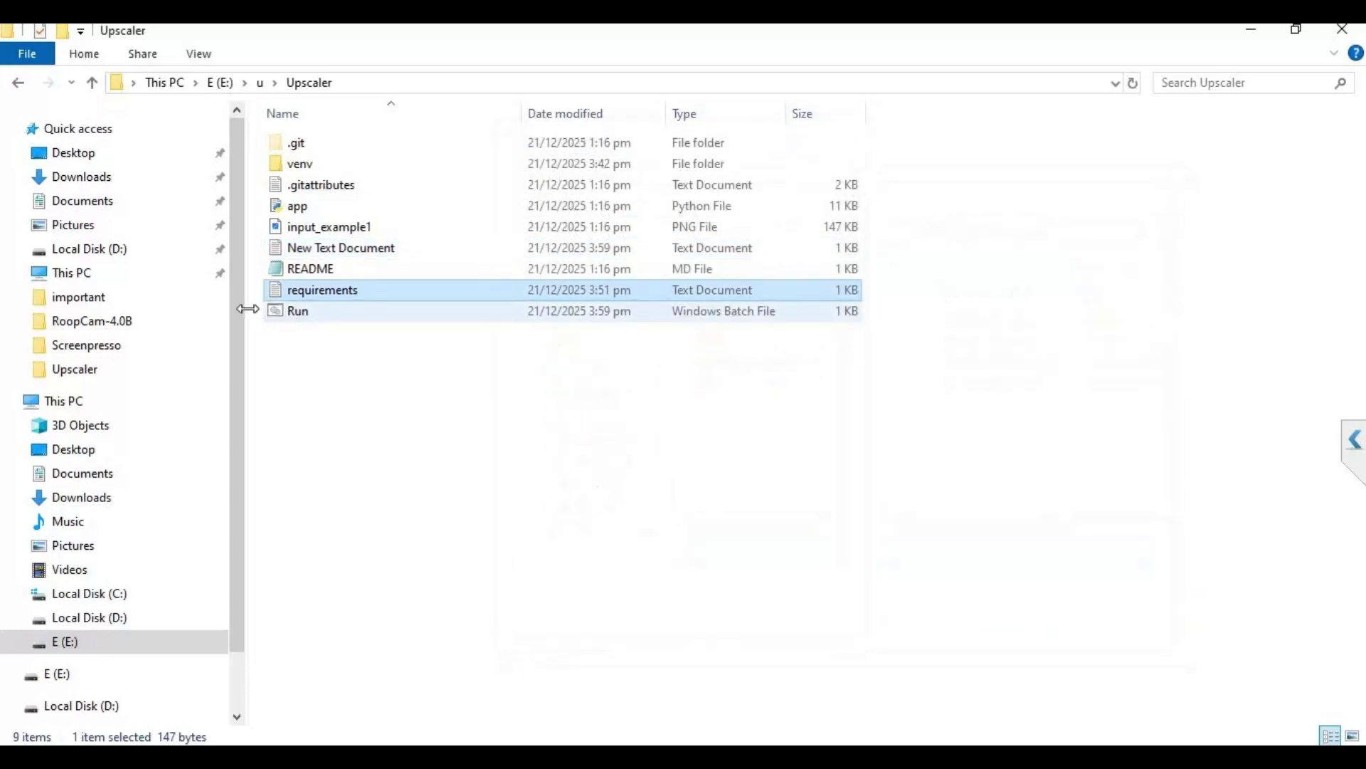
{"action": "left_click", "coordinate": [320, 311]}
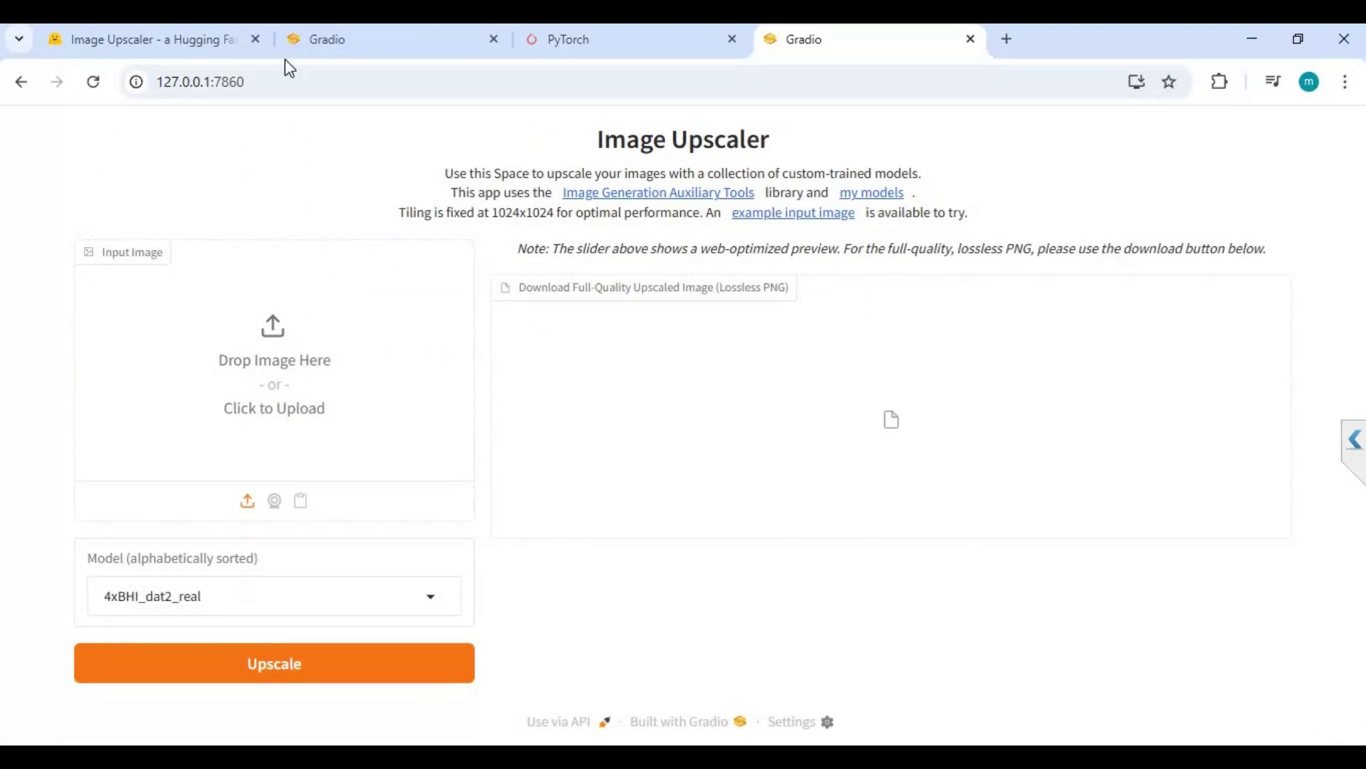
Pick the download (1) surprised-woman portrait from Downloads as the Upscaler's input image
{"action": "left_click", "coordinate": [404, 314]}
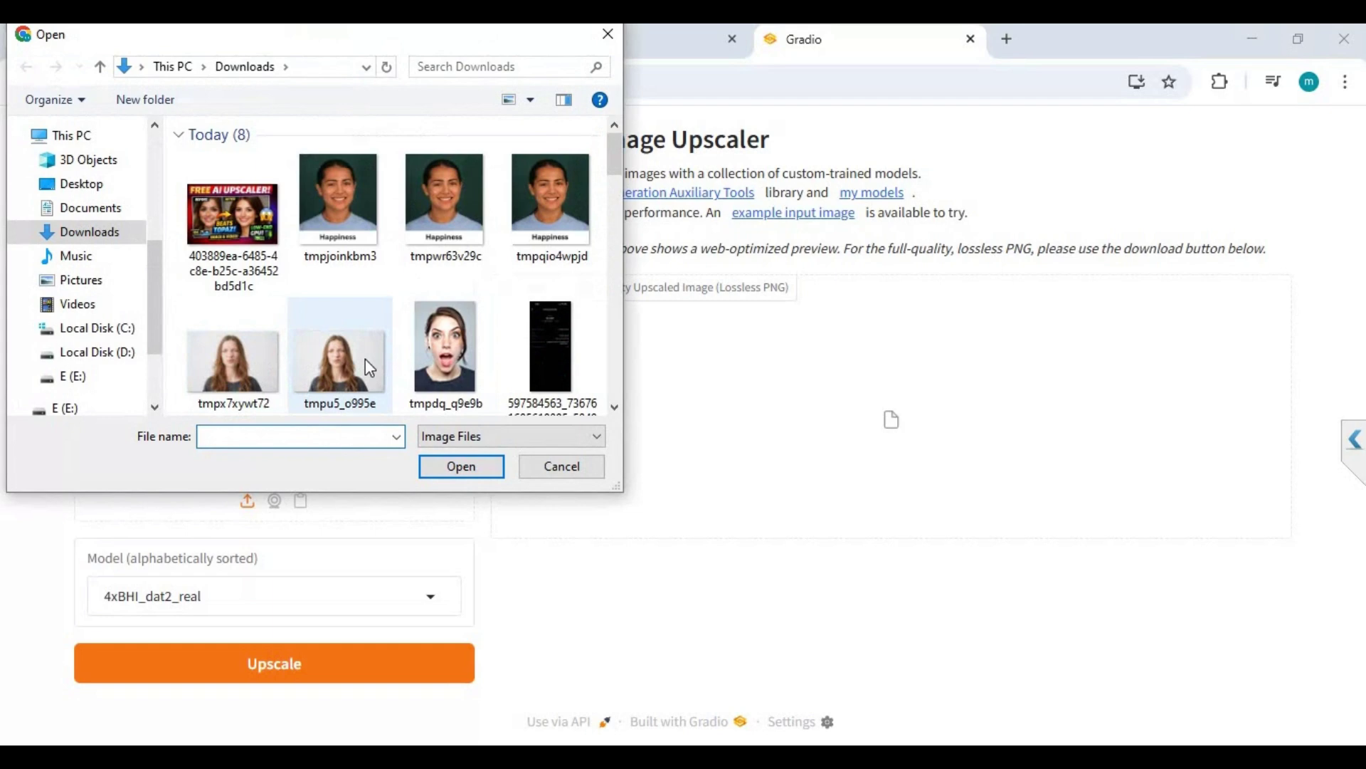
{"action": "scroll", "coordinate": [365, 359], "scroll_direction": "down", "scroll_amount": 5}
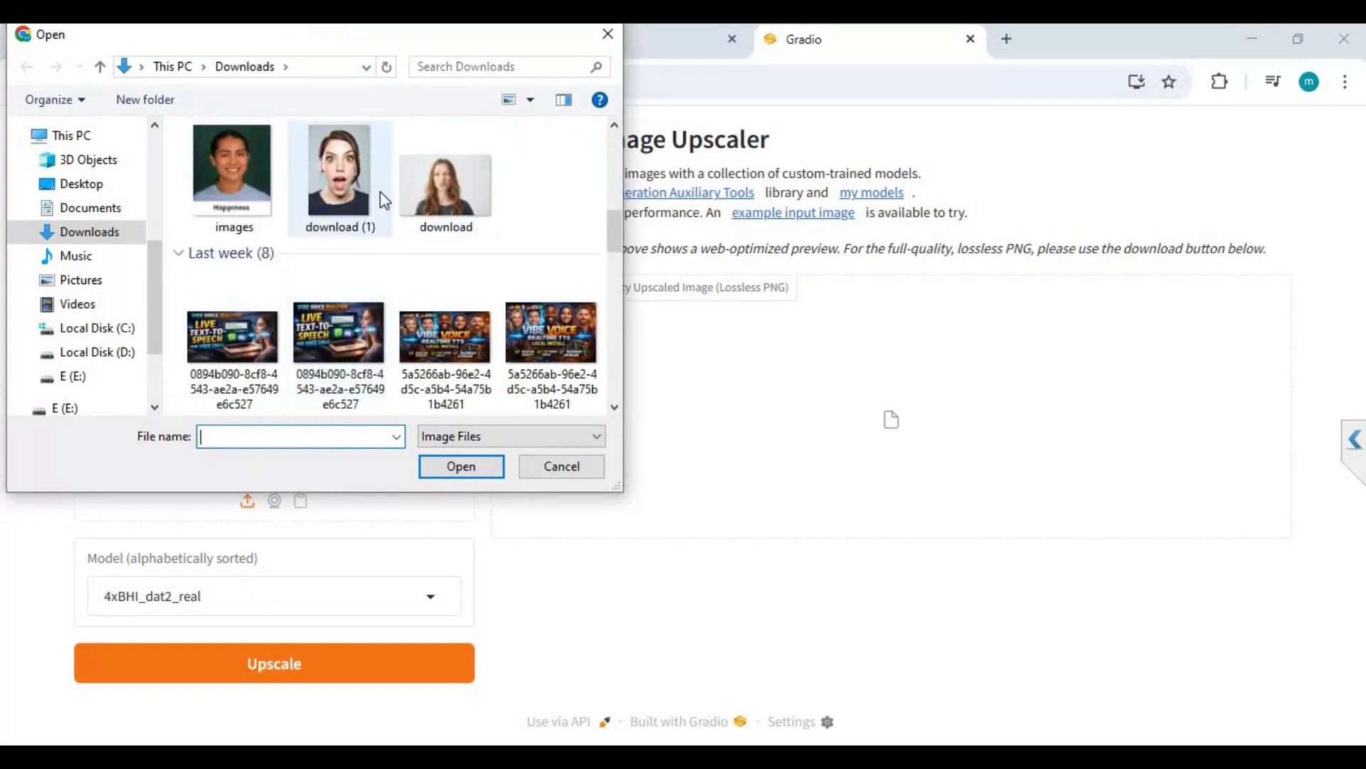
{"action": "scroll", "coordinate": [402, 224], "scroll_direction": "down", "scroll_amount": 3}
{"action": "scroll", "coordinate": [402, 224], "scroll_direction": "up", "scroll_amount": 4}
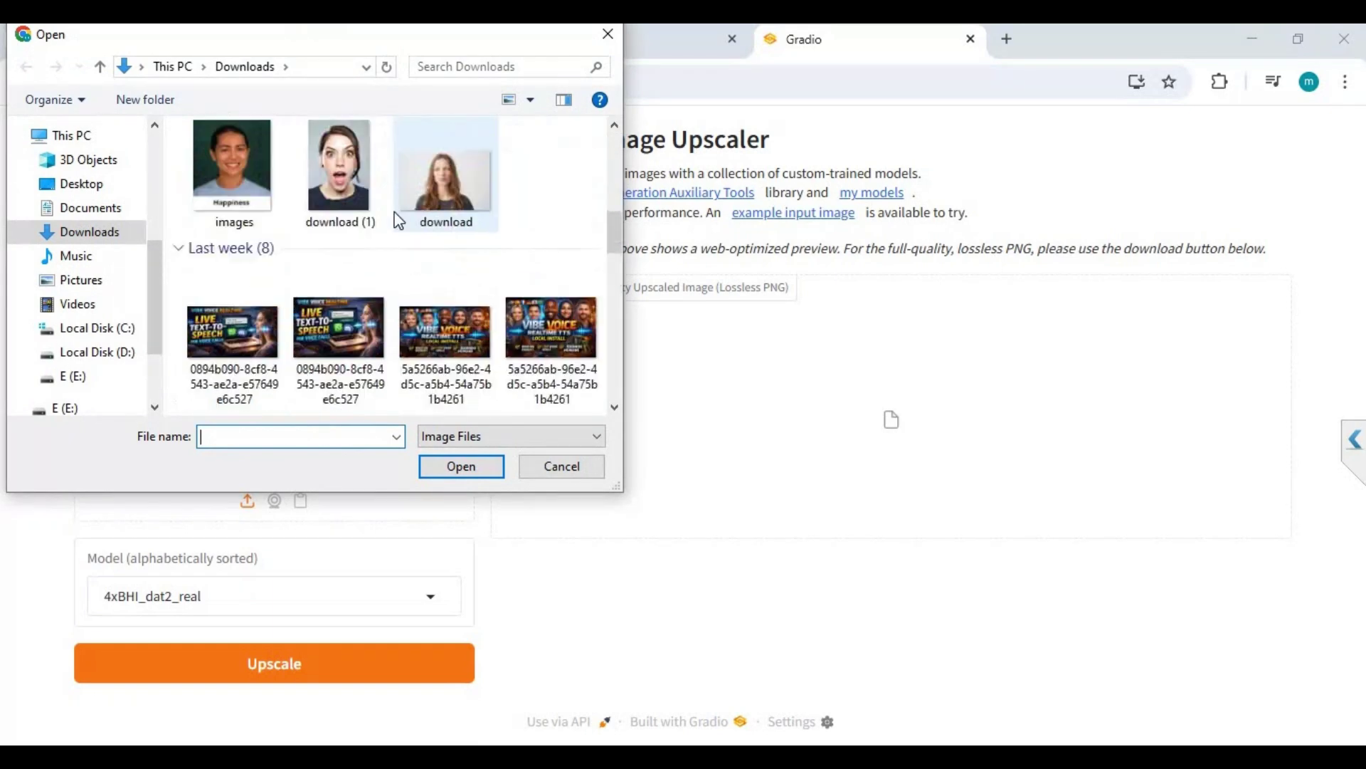
{"action": "left_click", "coordinate": [313, 203]}
{"action": "double_click", "coordinate": [313, 203]}
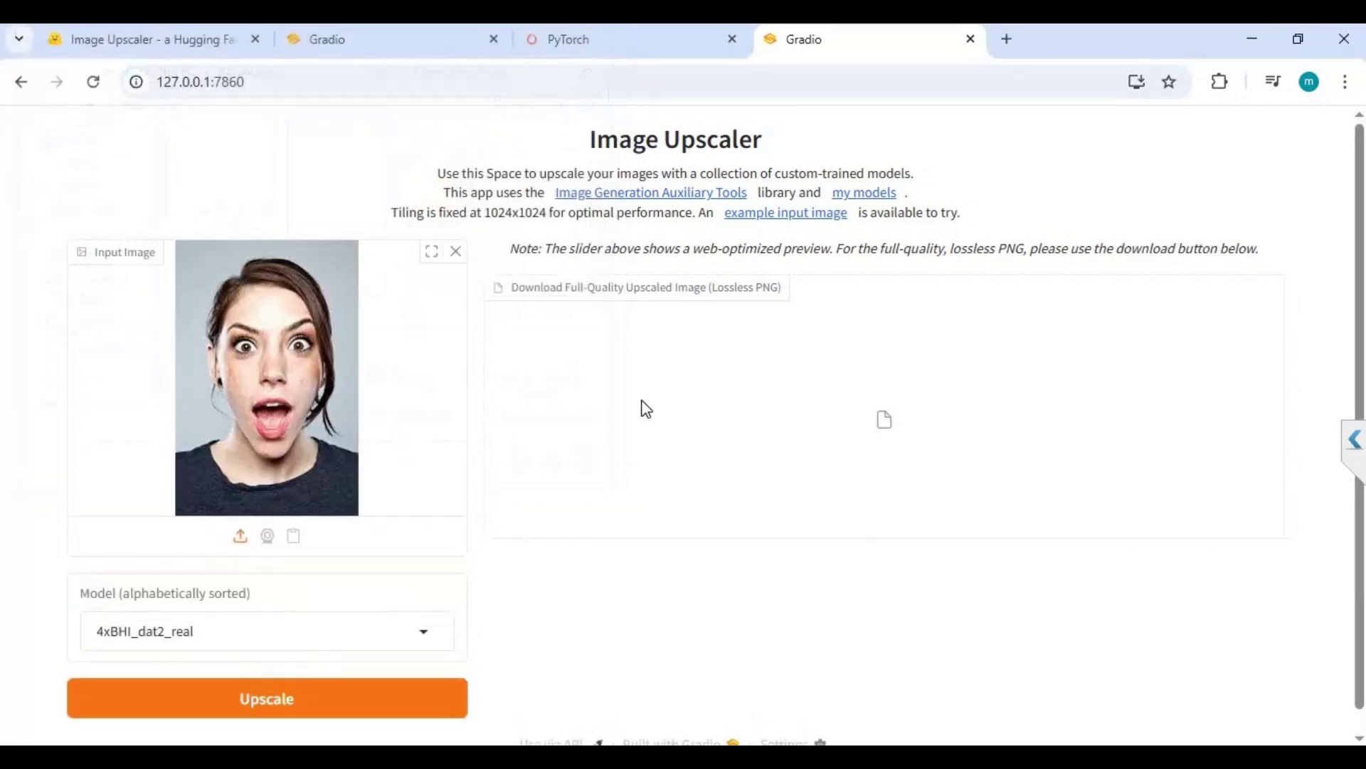
{"action": "left_click", "coordinate": [240, 694]}
Upscale the portrait with 4xBHI_dat2_real and download the 1,016 KB tmpb3kx6qh6.png result
{"action": "left_click", "coordinate": [254, 636]}
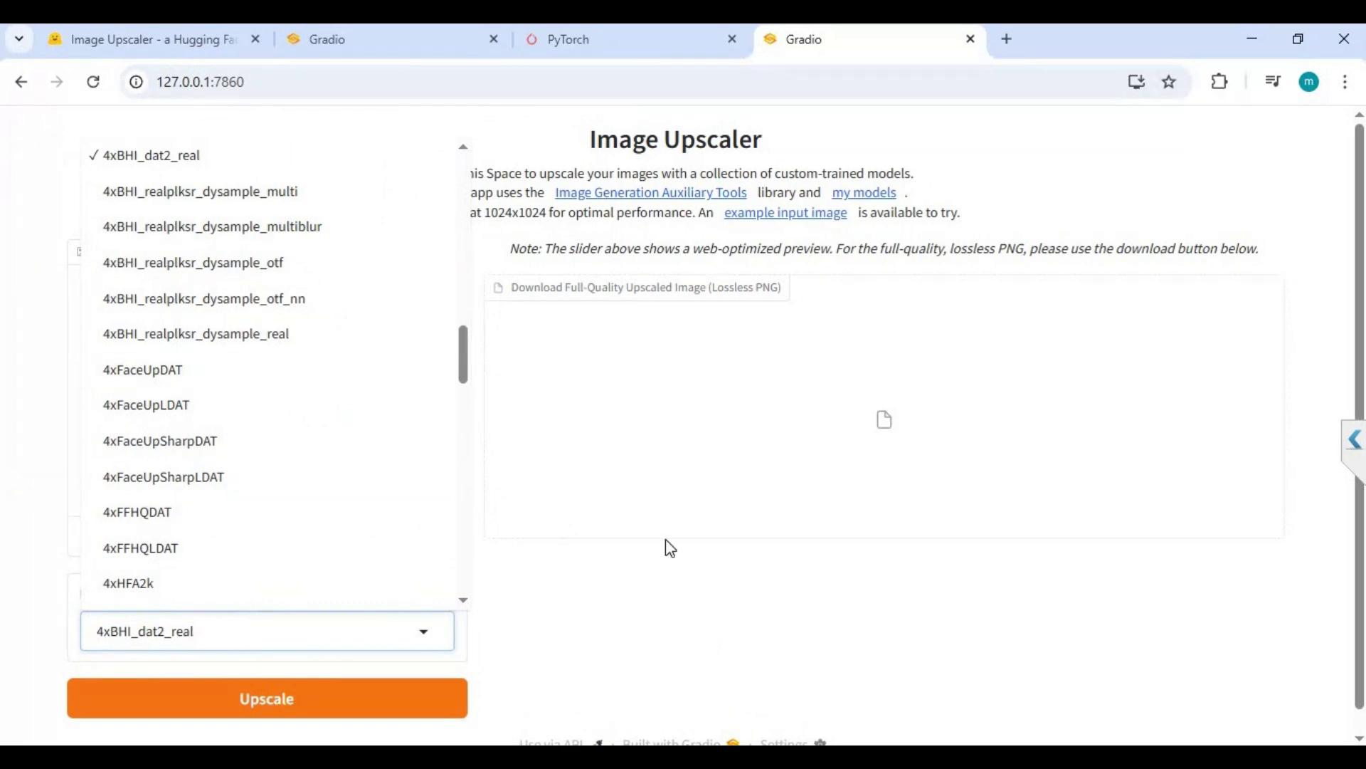
{"action": "left_click", "coordinate": [415, 598]}
{"action": "left_click", "coordinate": [303, 705]}
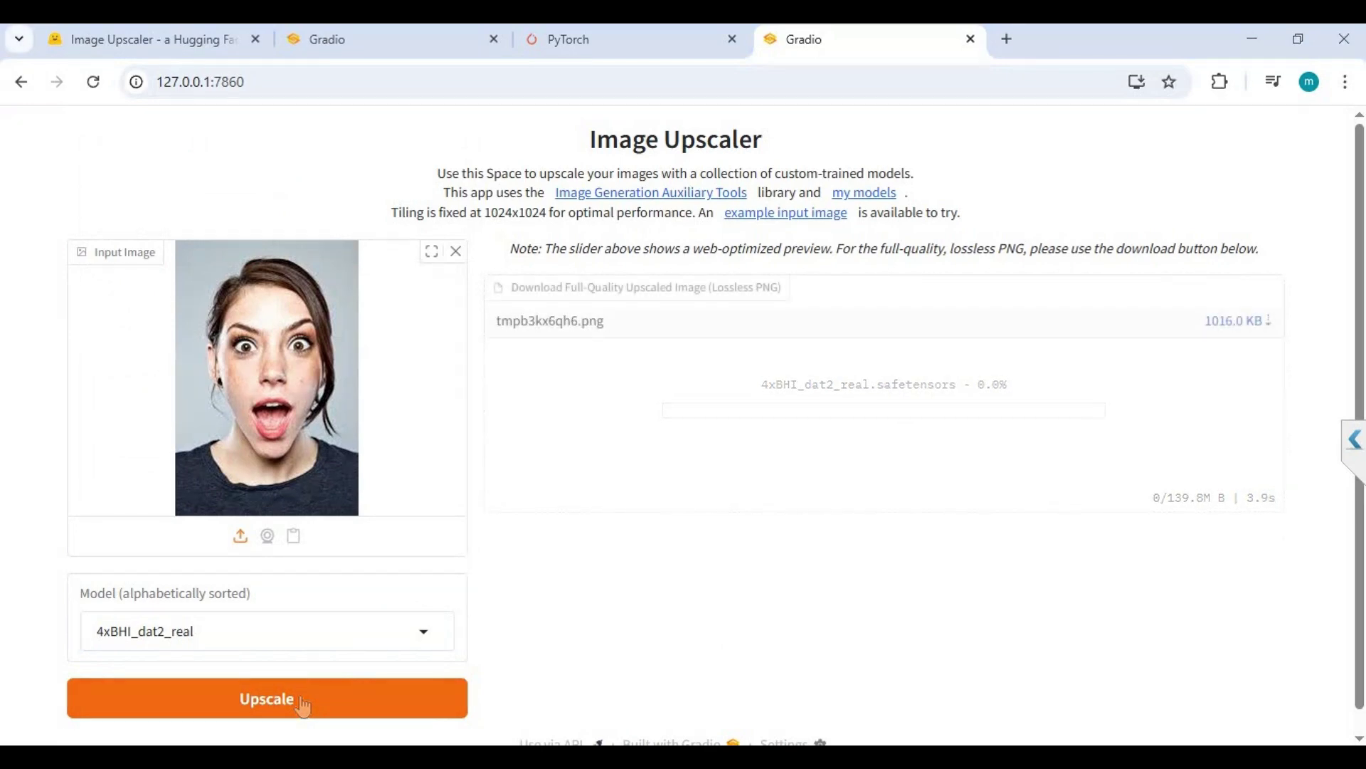
{"action": "left_click", "coordinate": [1247, 324]}
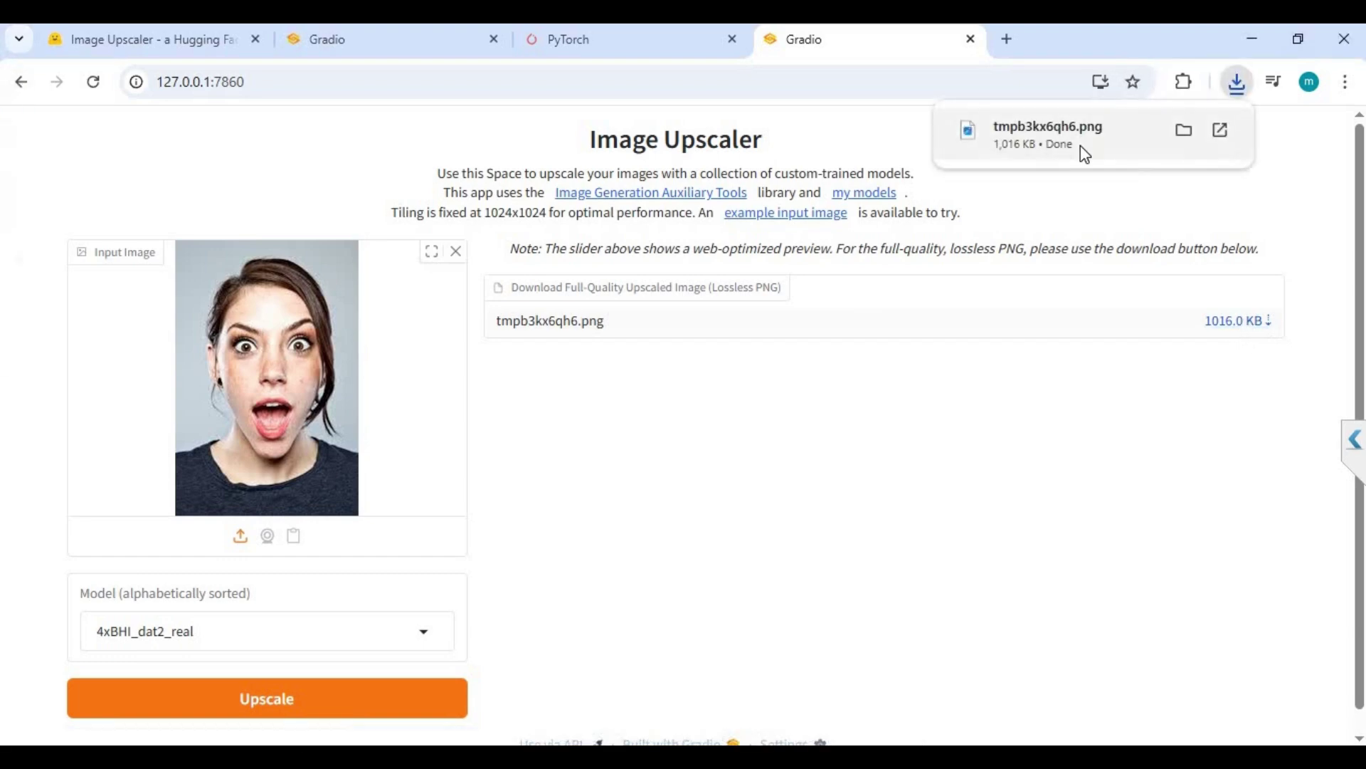
Open tmpb3kx6qh6.png in Photos and zoom in and out on the 732 x 1100 portrait
{"action": "left_click", "coordinate": [1080, 145]}
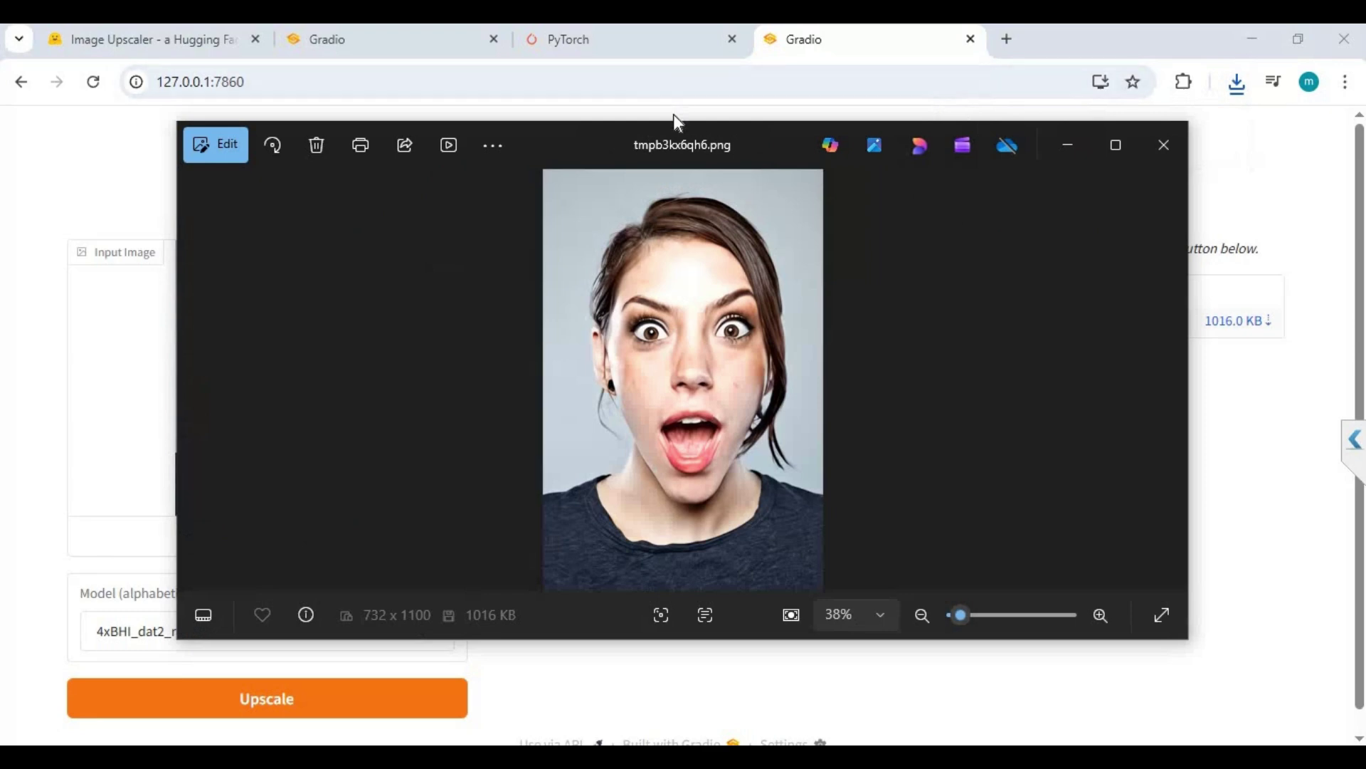
{"action": "left_click_drag", "start_coordinate": [673, 114], "coordinate": [921, 131]}
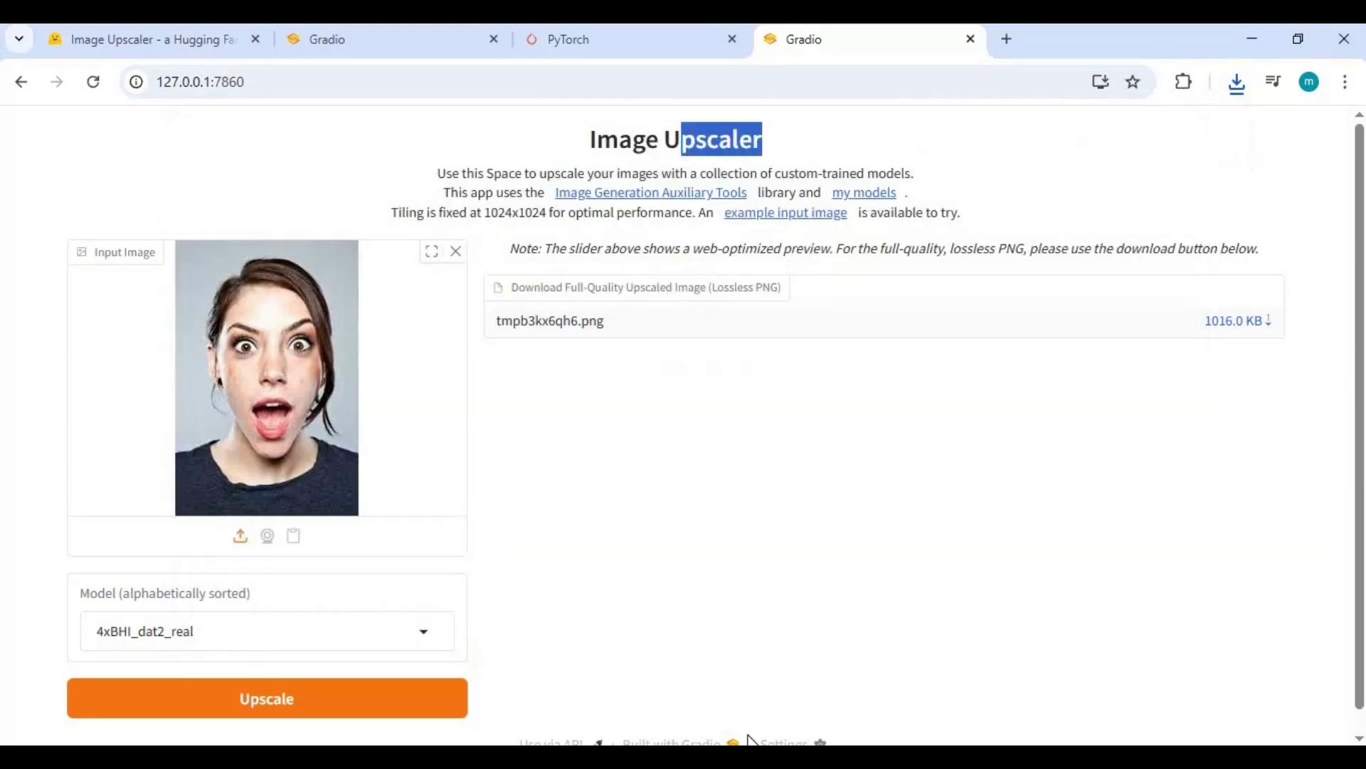
{"action": "key", "text": "alt+Tab"}
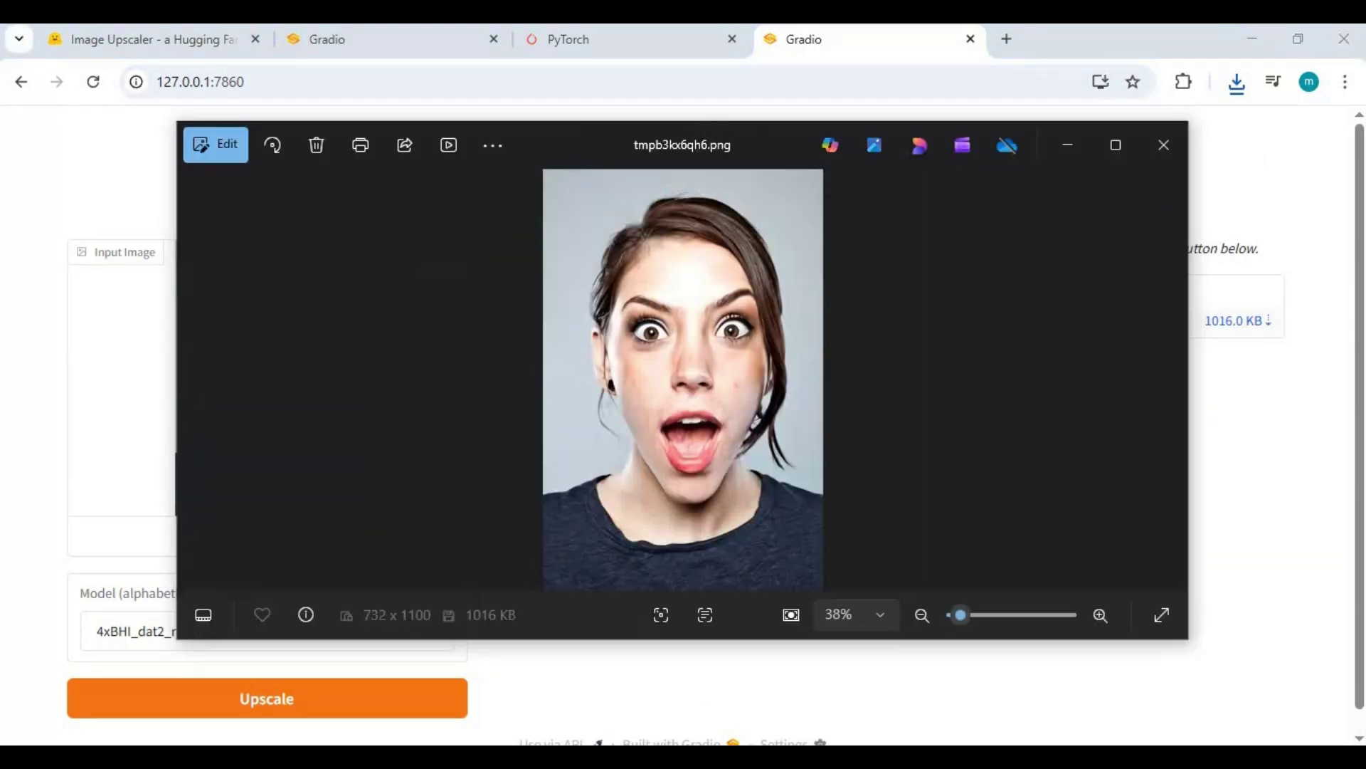
{"action": "scroll", "coordinate": [765, 384], "scroll_direction": "up", "scroll_amount": 3}
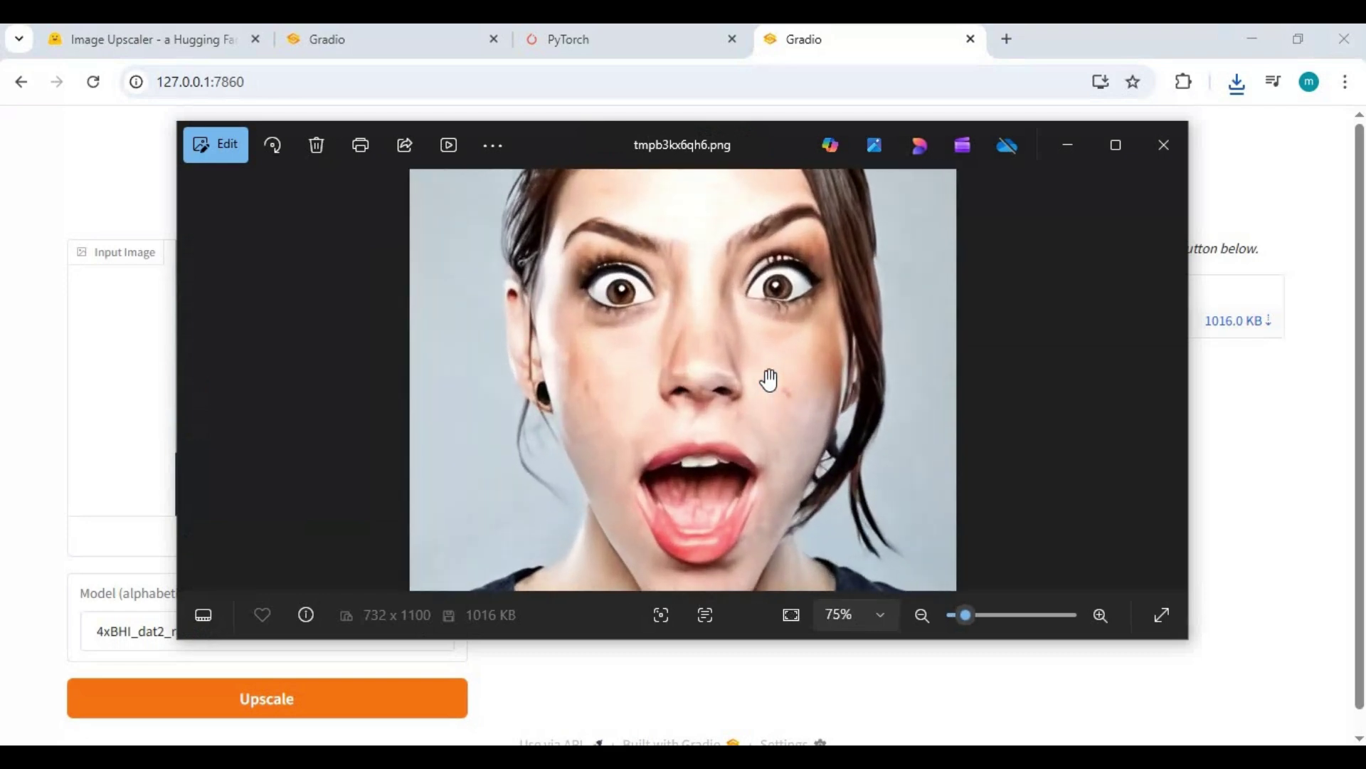
{"action": "scroll", "coordinate": [766, 373], "scroll_direction": "down", "scroll_amount": 3}
{"action": "scroll", "coordinate": [765, 370], "scroll_direction": "down", "scroll_amount": 1}
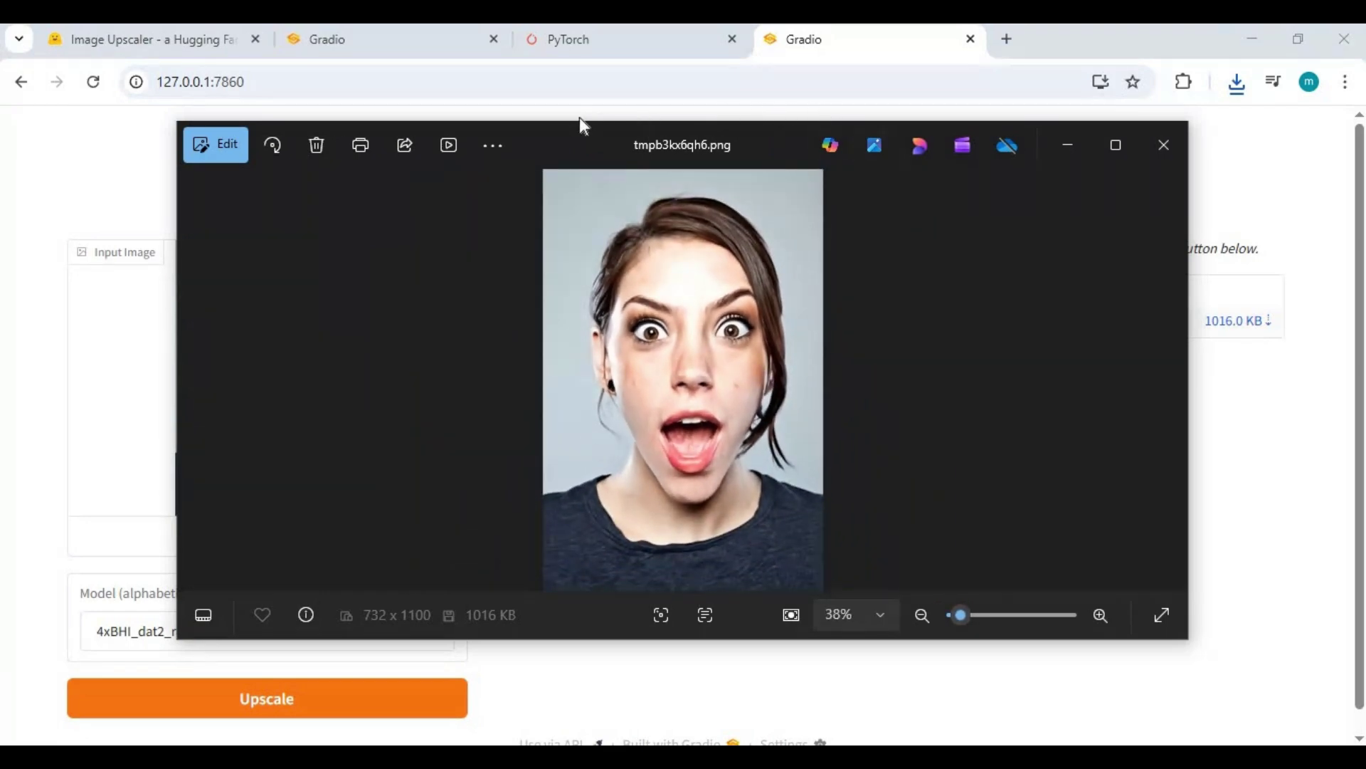